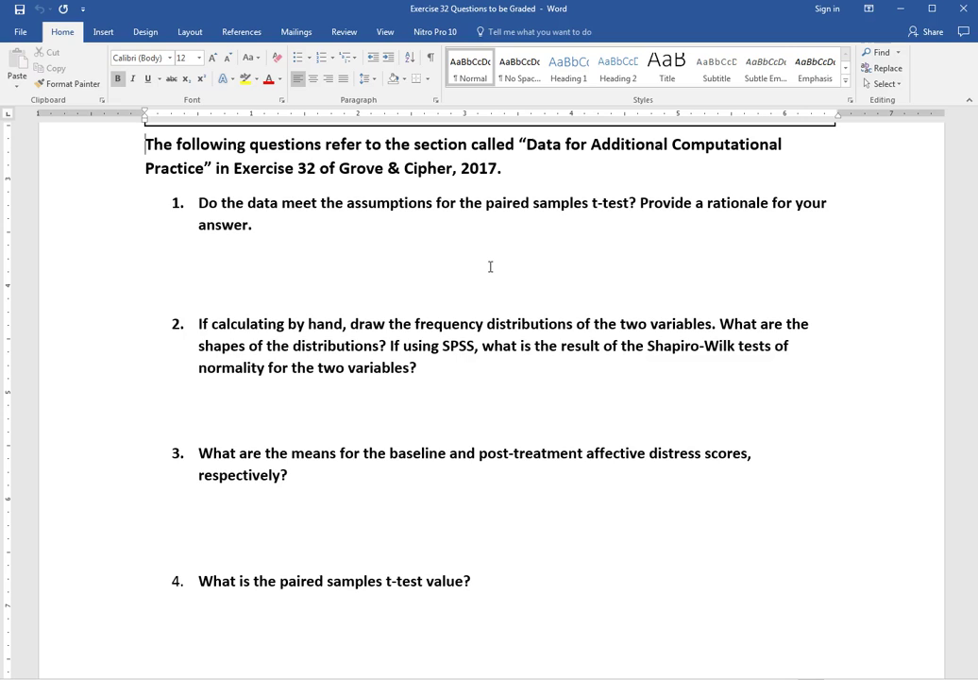
- Switch to the Table 32 workbook in Excel, move its window so the sheet names show, and open the Descriptives sheet
{"action": "left_click", "coordinate": [491, 246]}
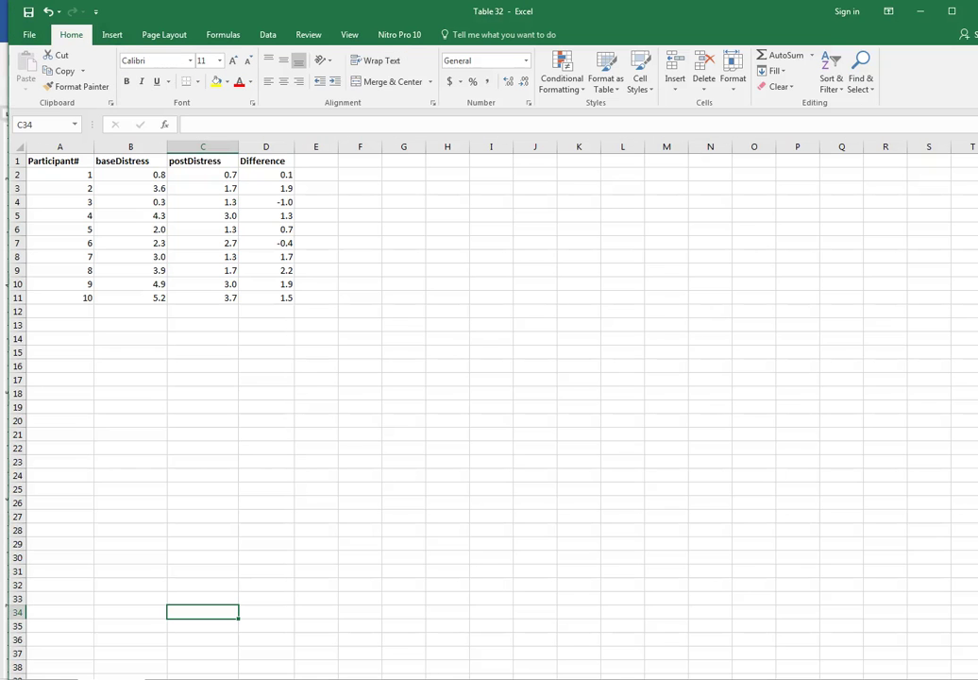
{"action": "double_click", "coordinate": [175, 14]}
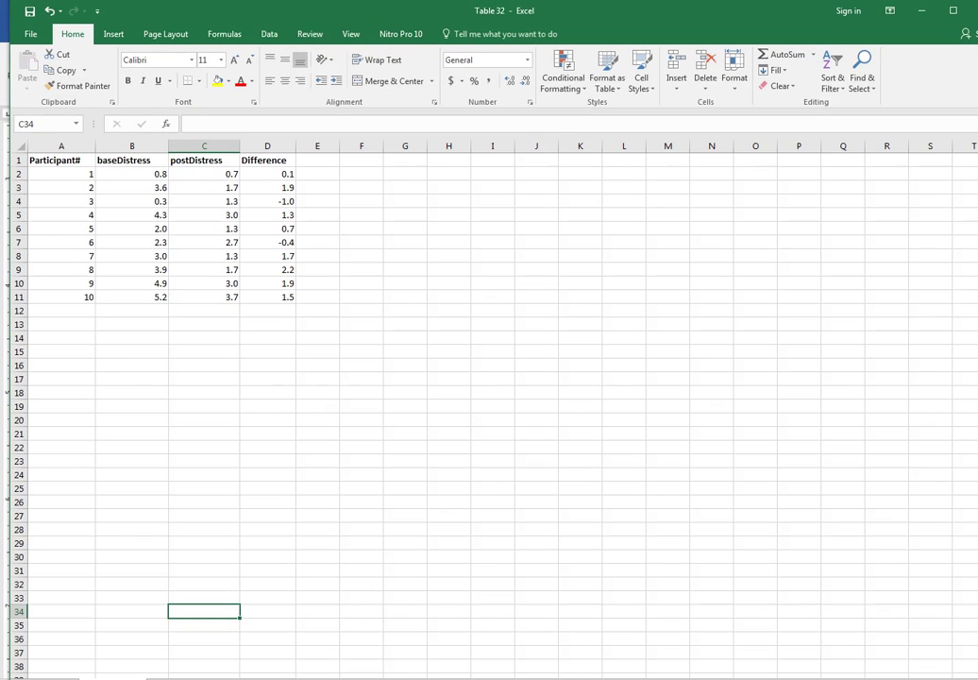
{"action": "left_click_drag", "start_coordinate": [317, 11], "coordinate": [323, 35]}
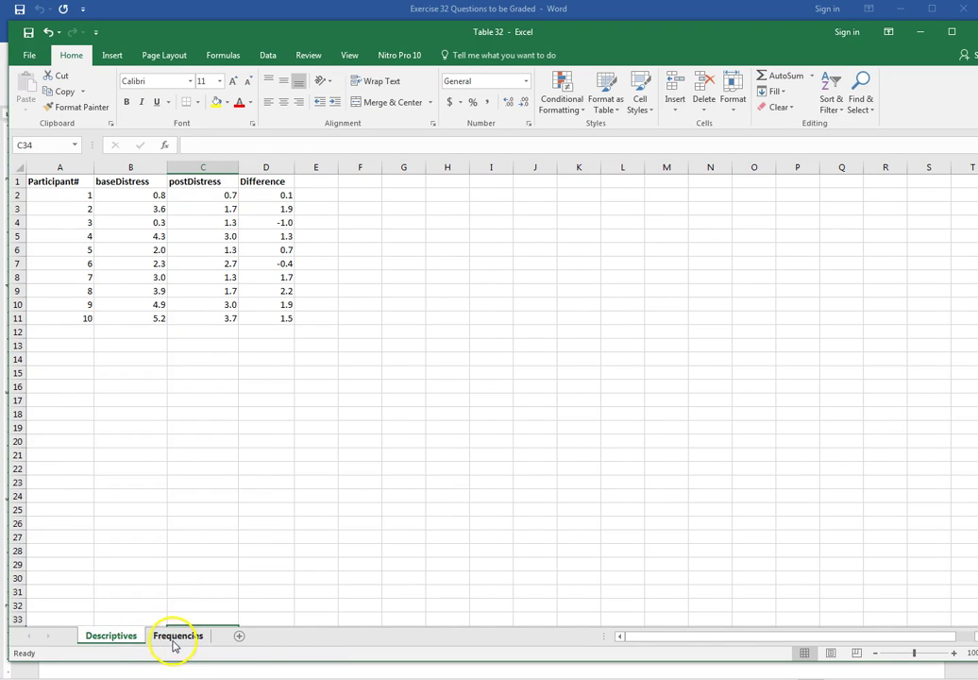
{"action": "left_click", "coordinate": [120, 638]}
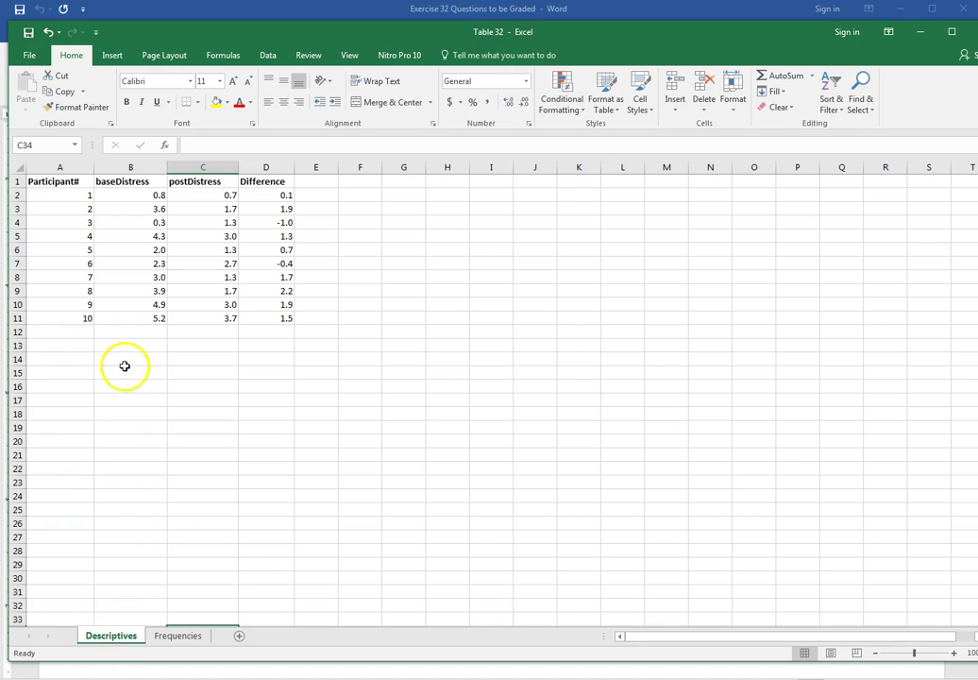
- Start a Descriptive Statistics analysis and set its input range to the baseDistress cells B1:B11
{"action": "left_click", "coordinate": [56, 360]}
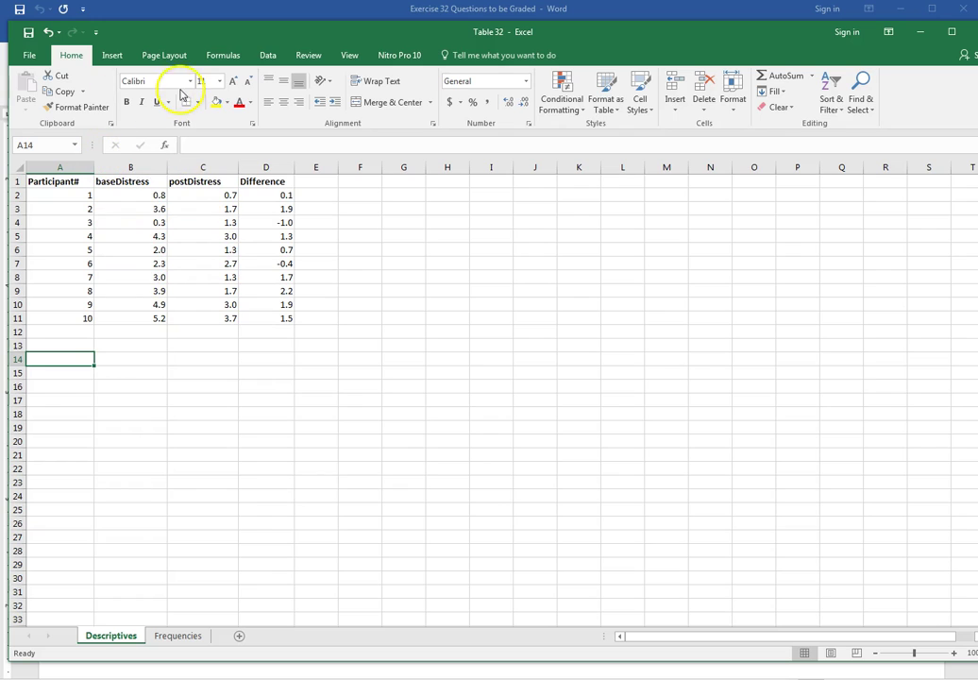
{"action": "left_click", "coordinate": [268, 55]}
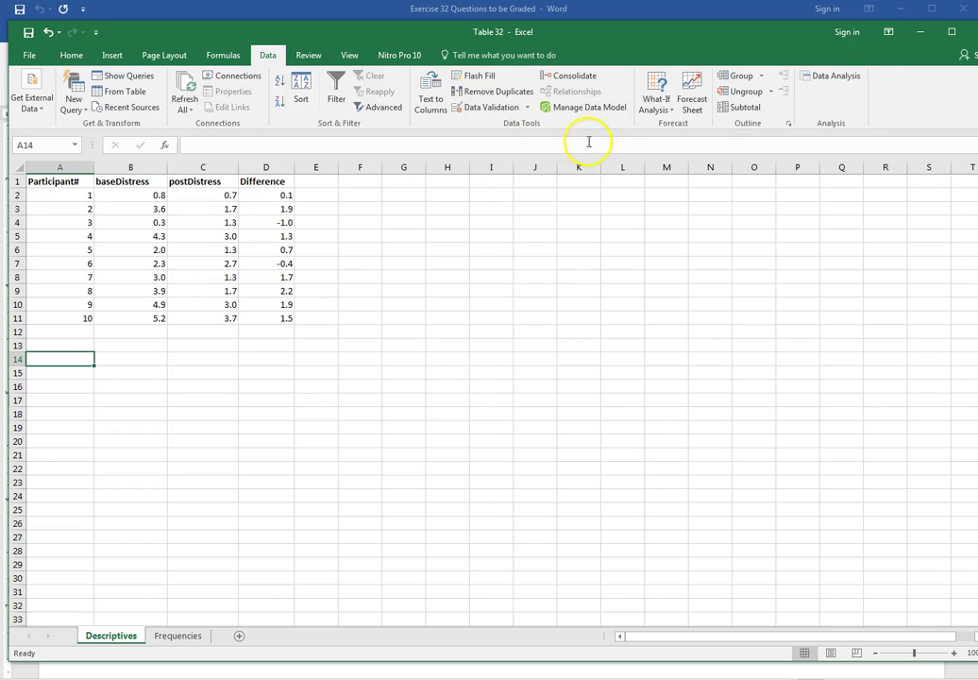
{"action": "left_click", "coordinate": [836, 76]}
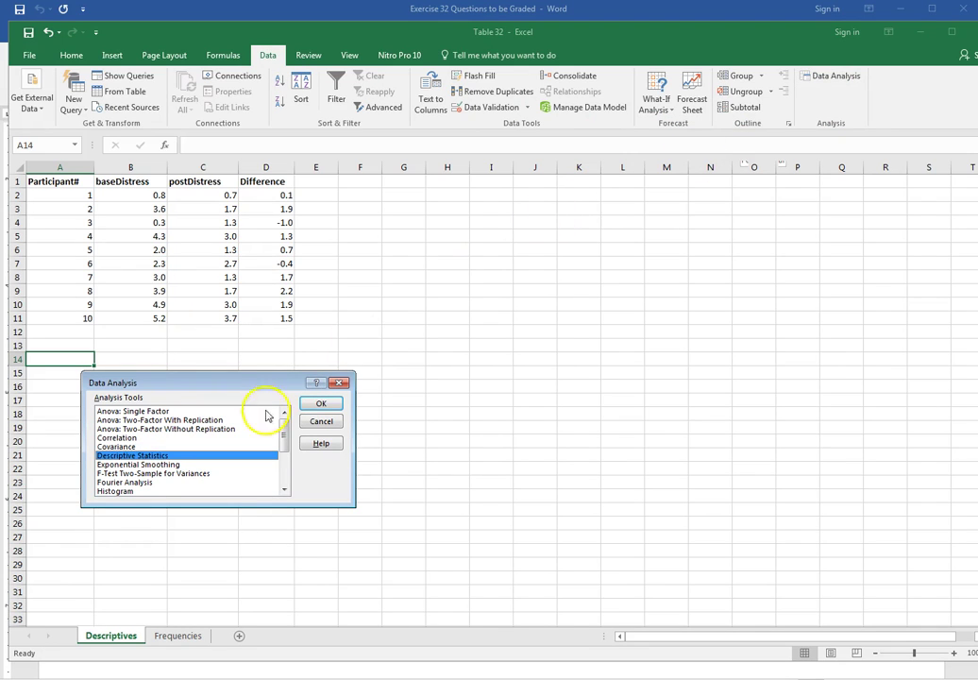
{"action": "left_click", "coordinate": [322, 403]}
{"action": "left_click", "coordinate": [271, 357]}
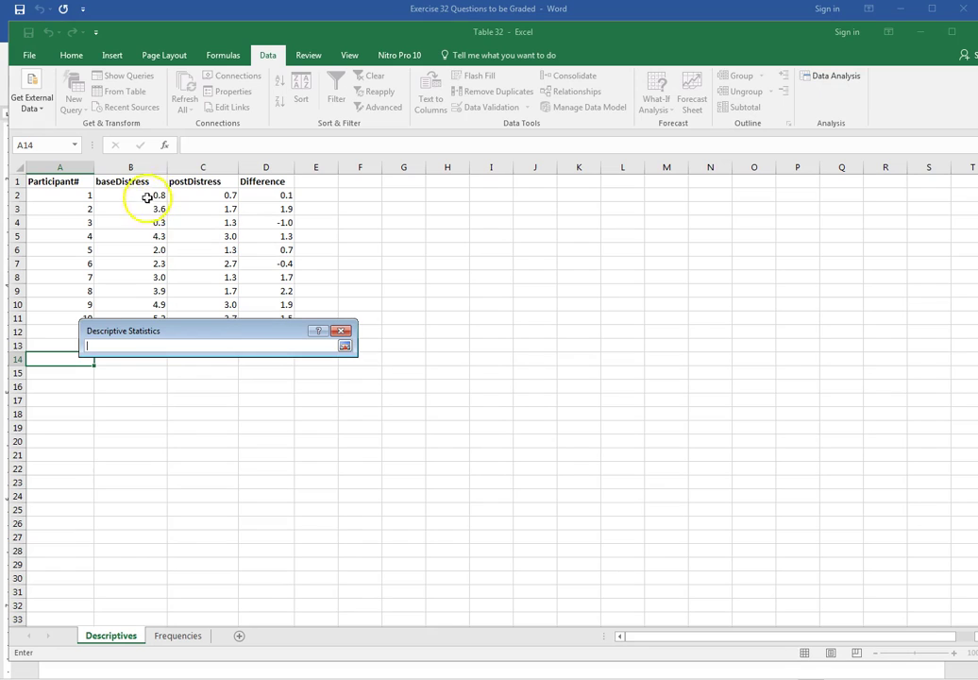
{"action": "left_click_drag", "start_coordinate": [148, 181], "coordinate": [156, 362]}
{"action": "left_click", "coordinate": [347, 370]}
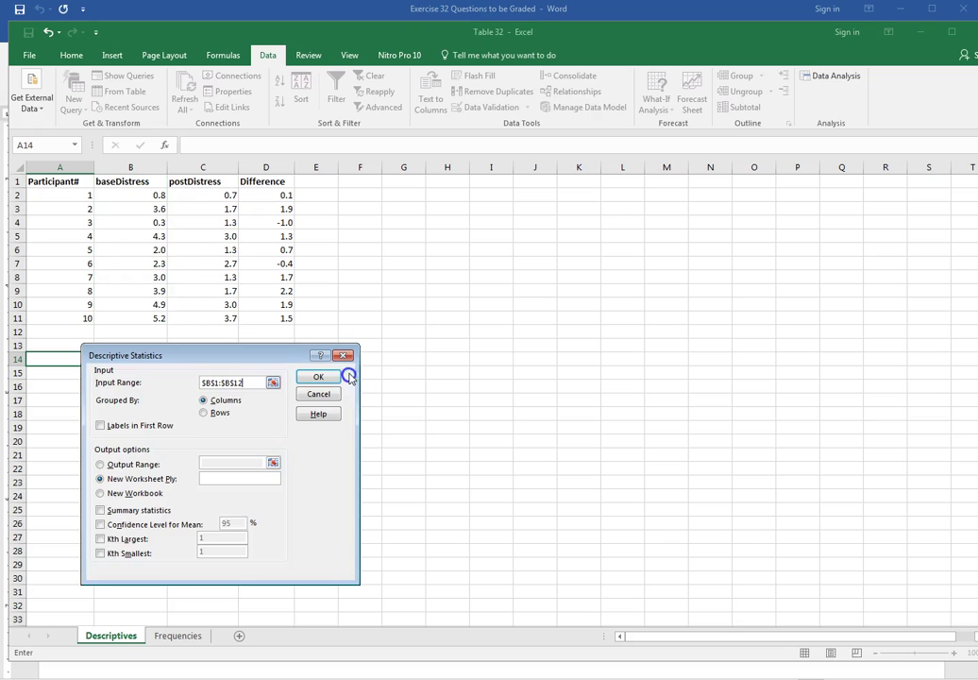
{"action": "left_click", "coordinate": [273, 383]}
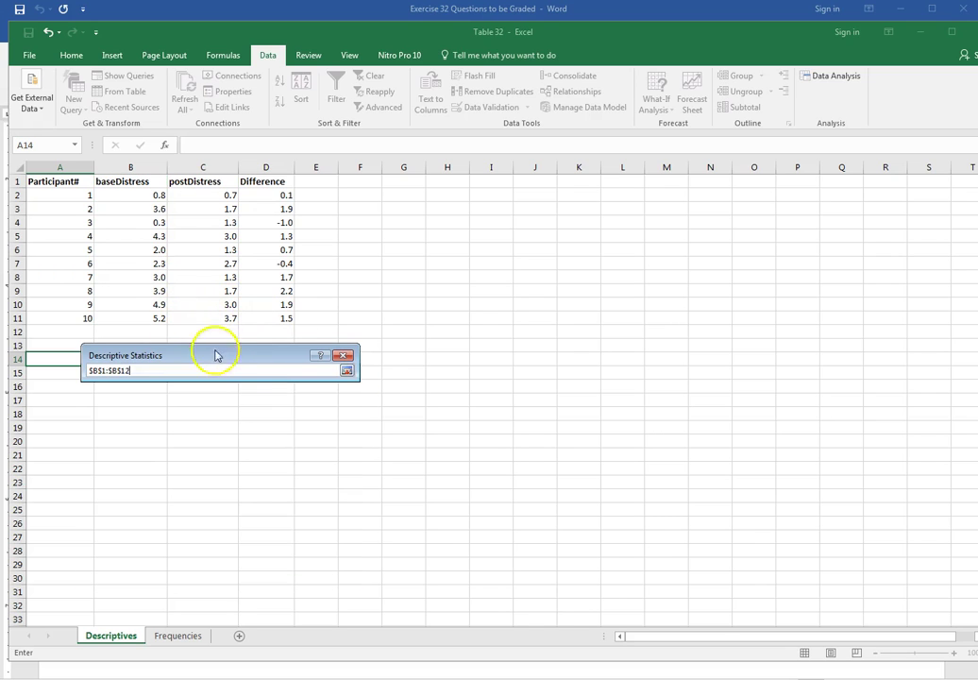
{"action": "left_click_drag", "start_coordinate": [163, 319], "coordinate": [142, 184]}
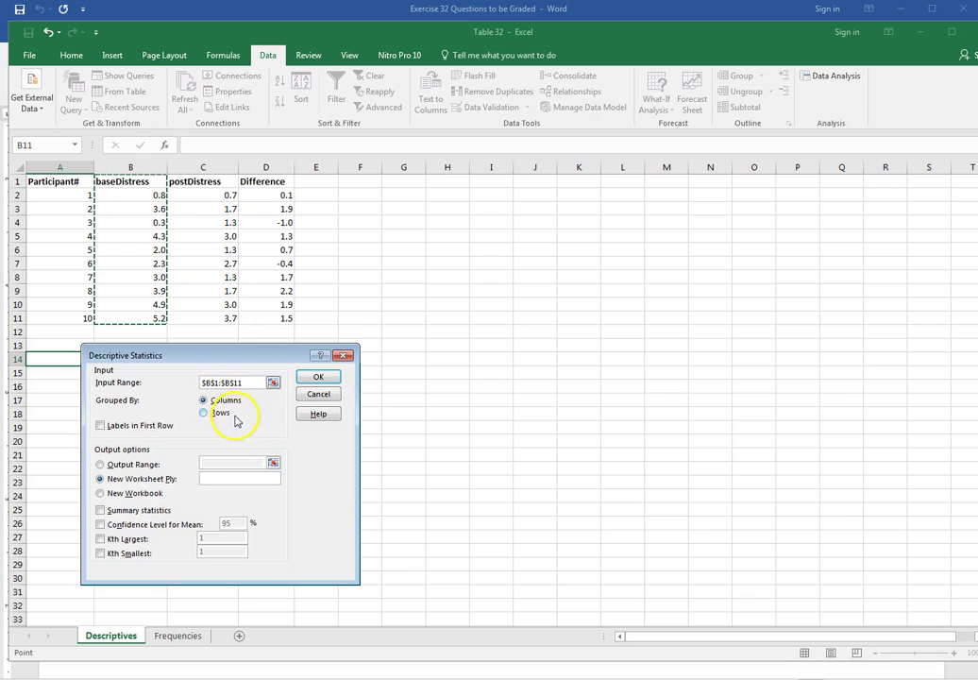
- Treat the first row as labels and set the output range to cell A14
{"action": "left_click", "coordinate": [102, 426]}
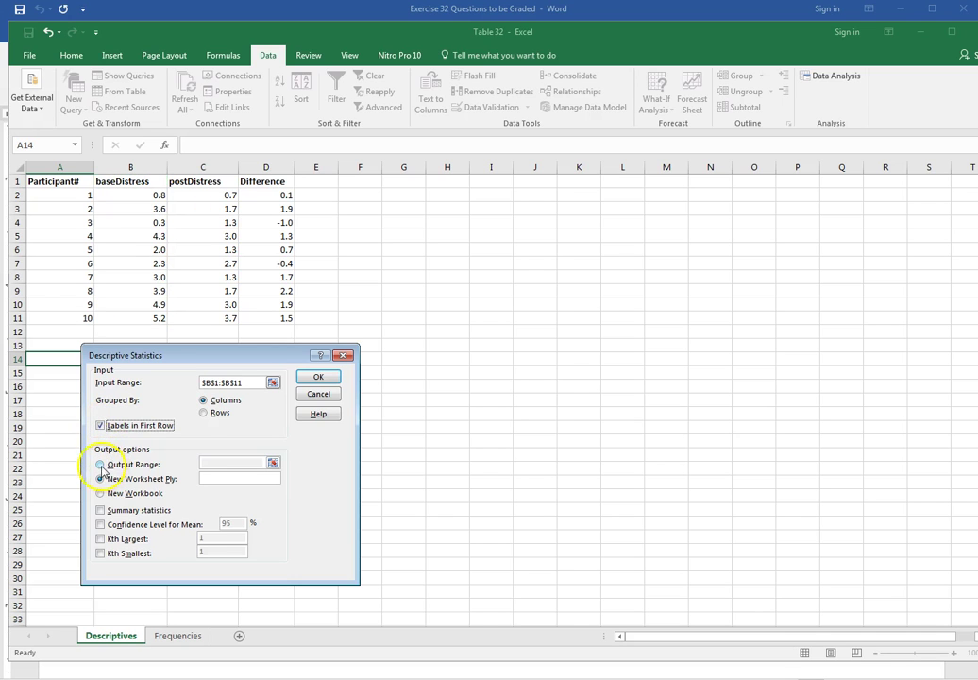
{"action": "left_click", "coordinate": [101, 464]}
{"action": "left_click", "coordinate": [270, 459]}
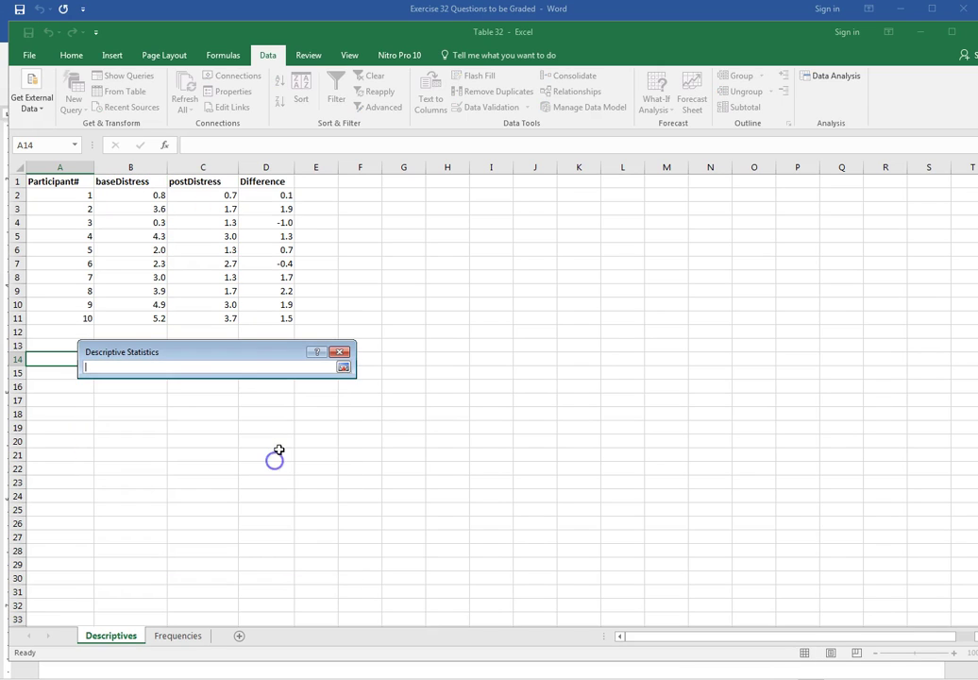
{"action": "left_click", "coordinate": [60, 357]}
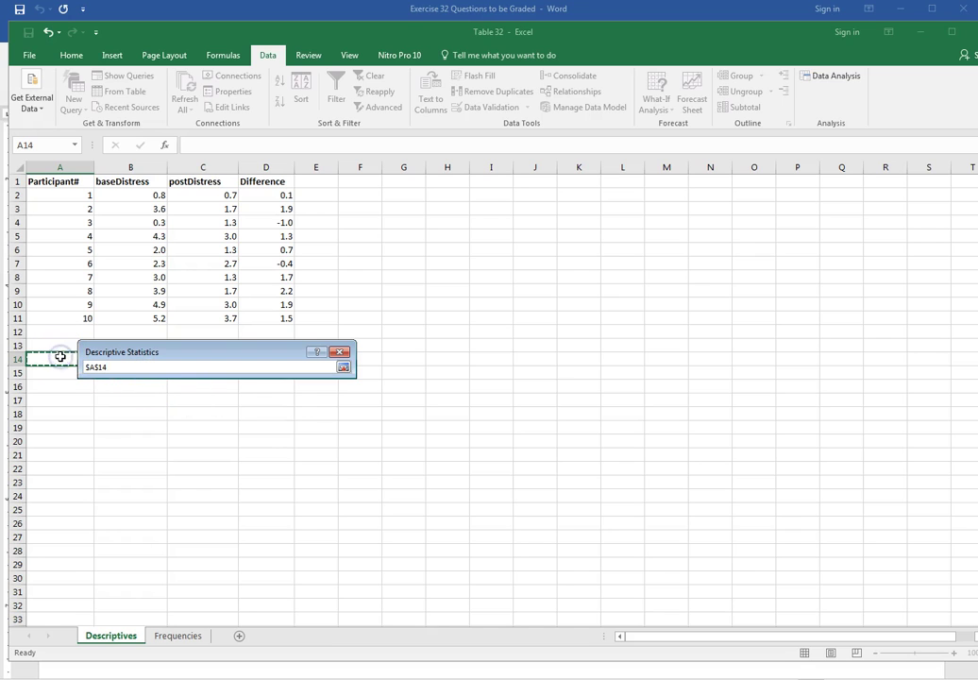
{"action": "key", "text": "Return"}
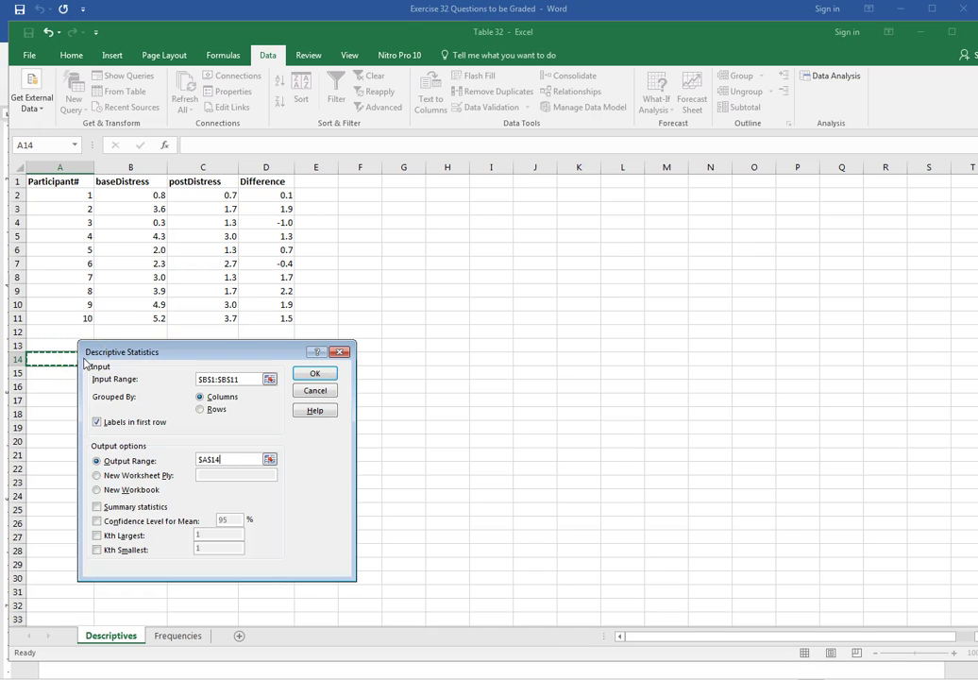
- Set the baseDistress input range to B1:B10, include summary statistics and run the analysis
{"action": "left_click", "coordinate": [245, 379]}
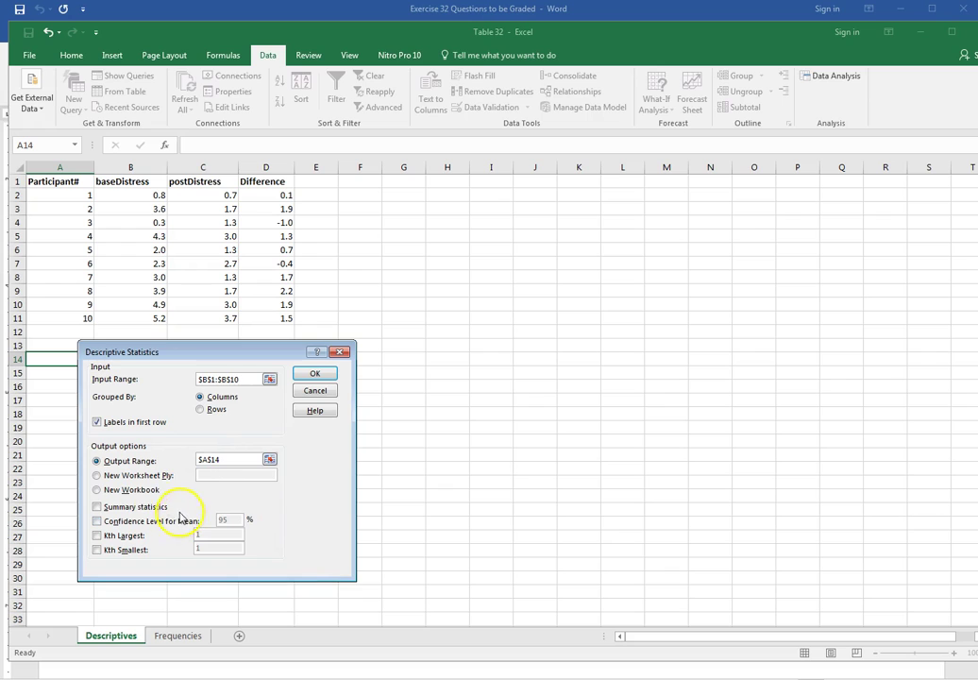
{"action": "left_click", "coordinate": [96, 508]}
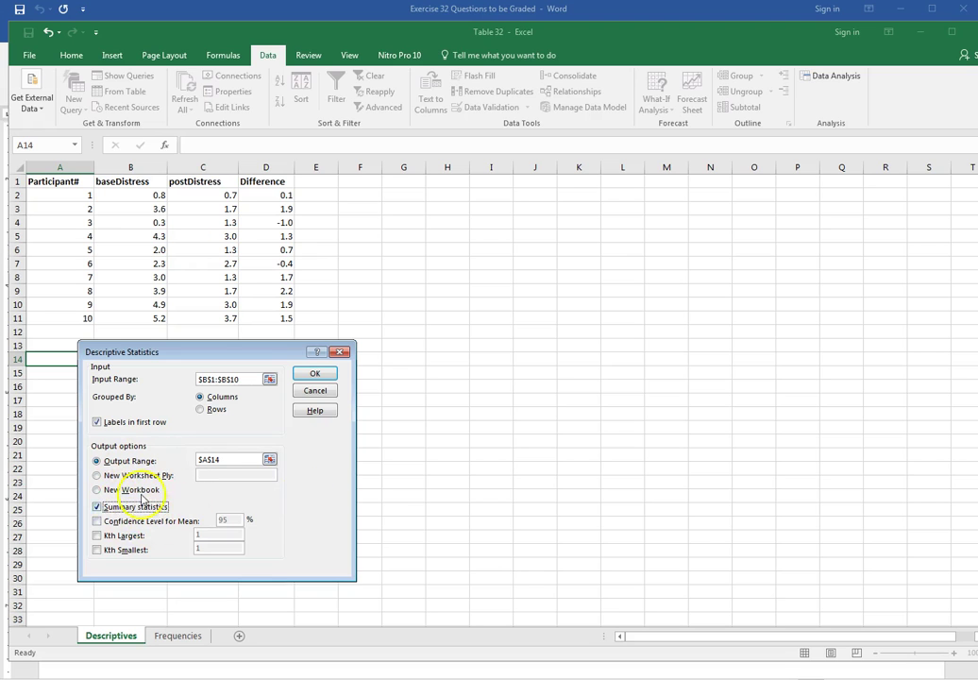
{"action": "left_click", "coordinate": [315, 373]}
{"action": "left_click", "coordinate": [114, 374]}
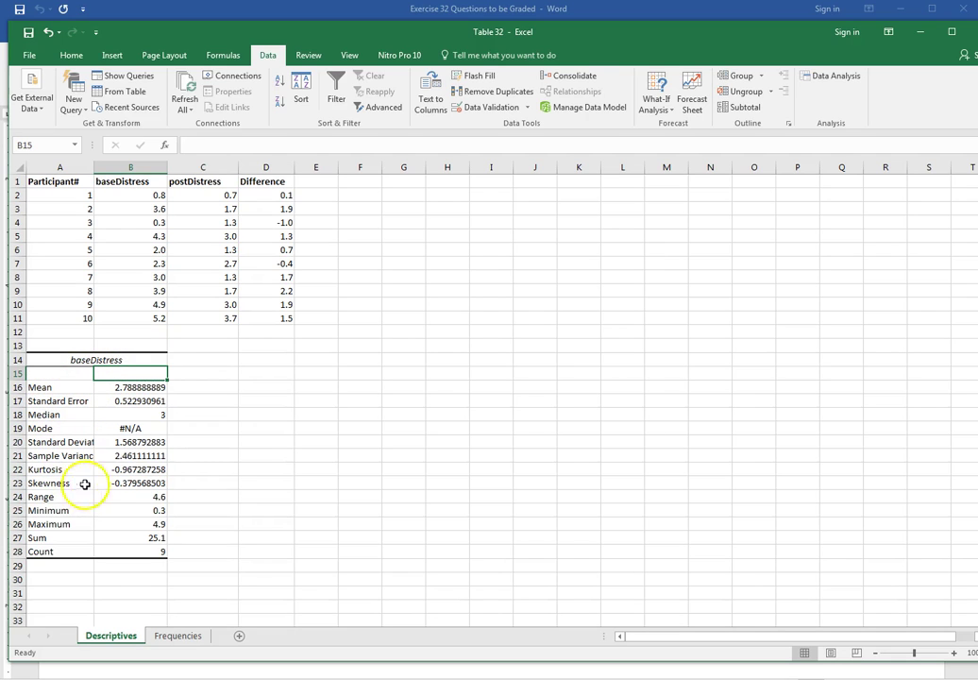
- Start another Descriptive Statistics analysis with the postDistress cells C1:C10 as the input range
{"action": "left_click", "coordinate": [229, 361]}
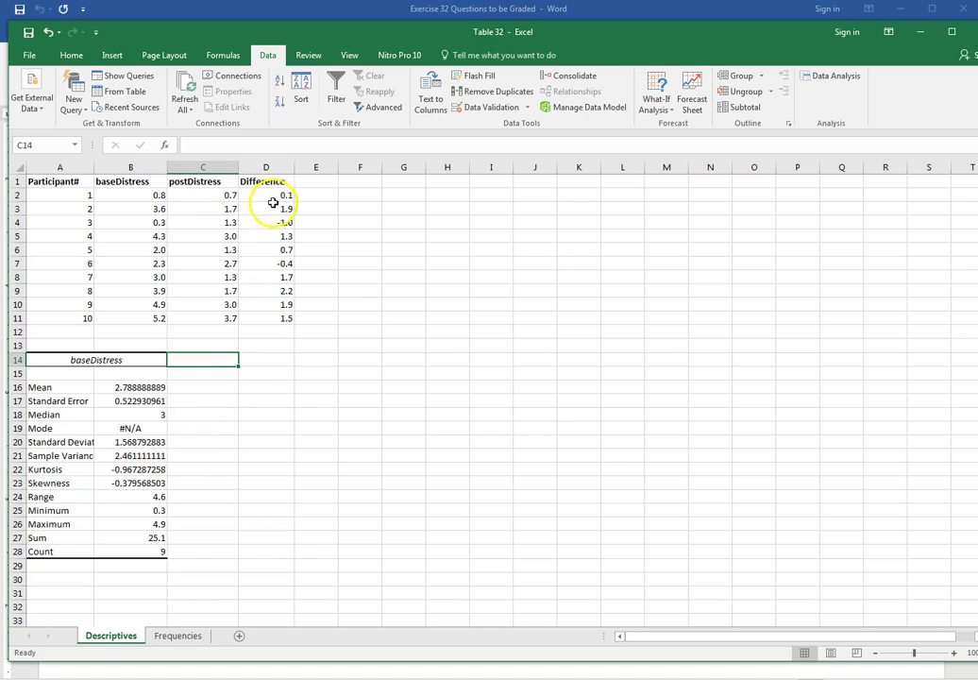
{"action": "left_click", "coordinate": [818, 75]}
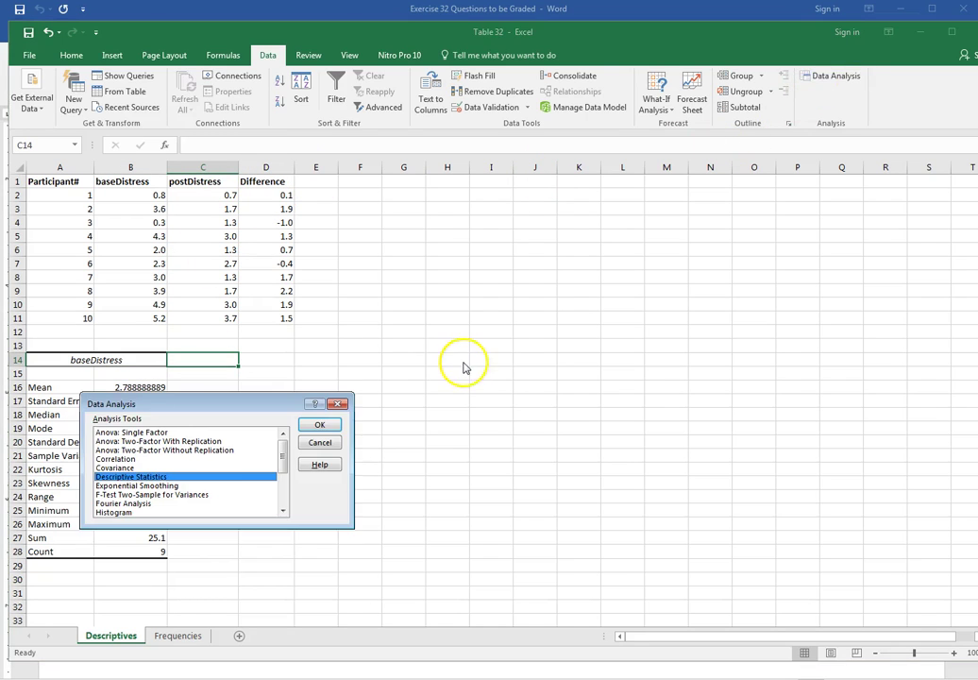
{"action": "left_click", "coordinate": [320, 425]}
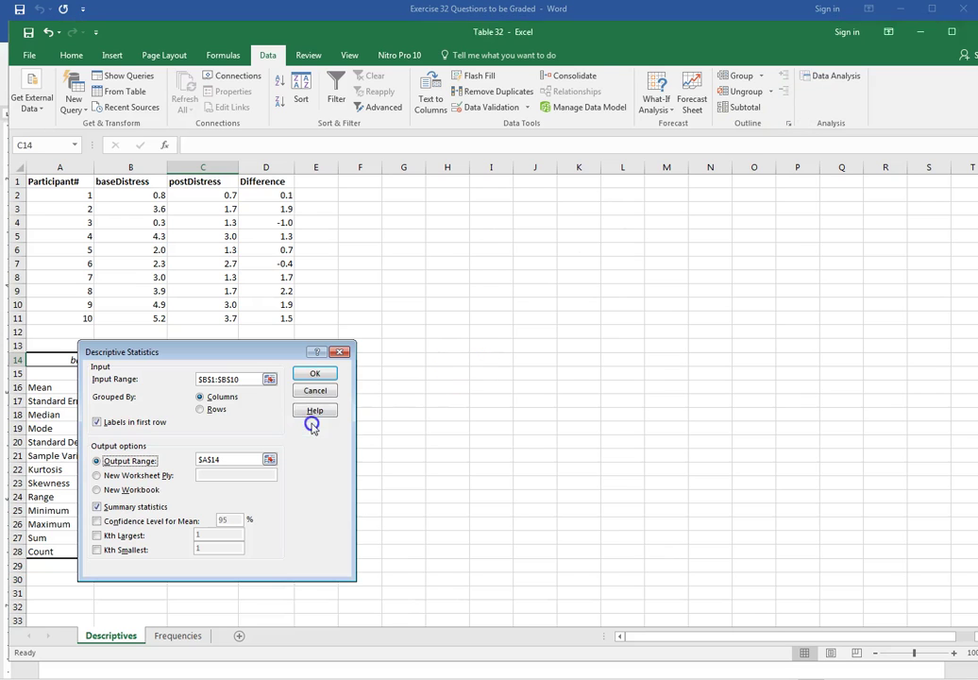
{"action": "left_click", "coordinate": [269, 378]}
{"action": "left_click_drag", "start_coordinate": [214, 177], "coordinate": [232, 304]}
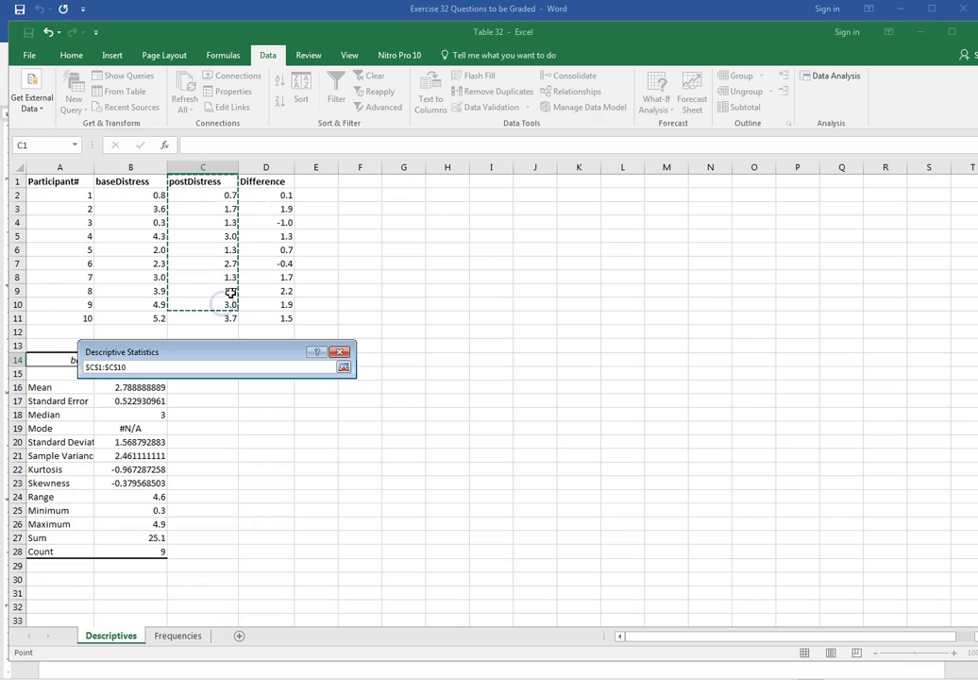
{"action": "key", "text": "Return"}
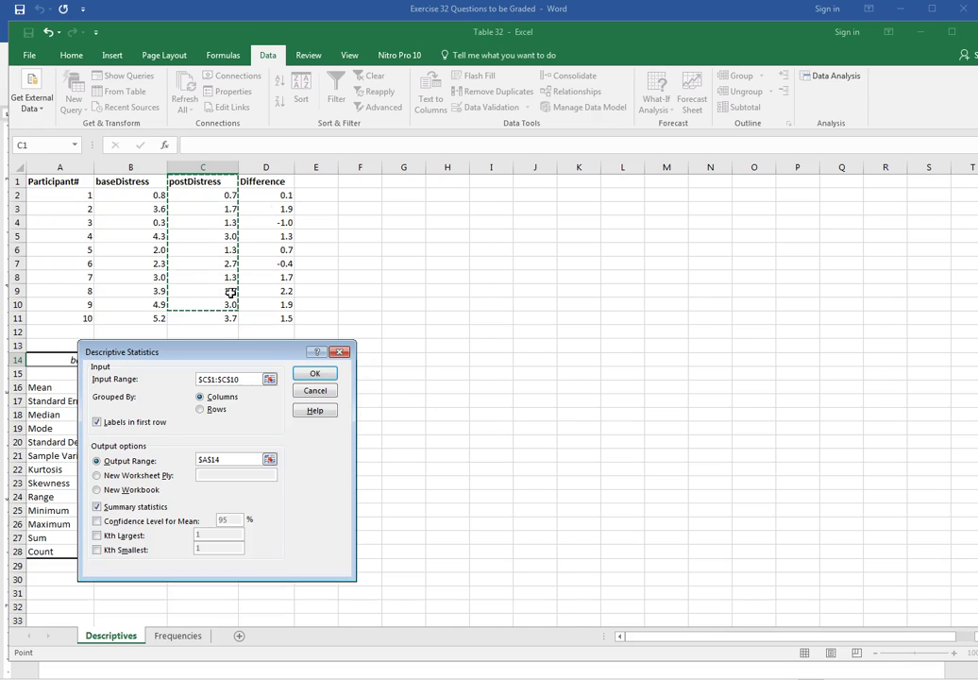
- Set the output range to cell C14 and run the postDistress analysis
{"action": "left_click", "coordinate": [269, 459]}
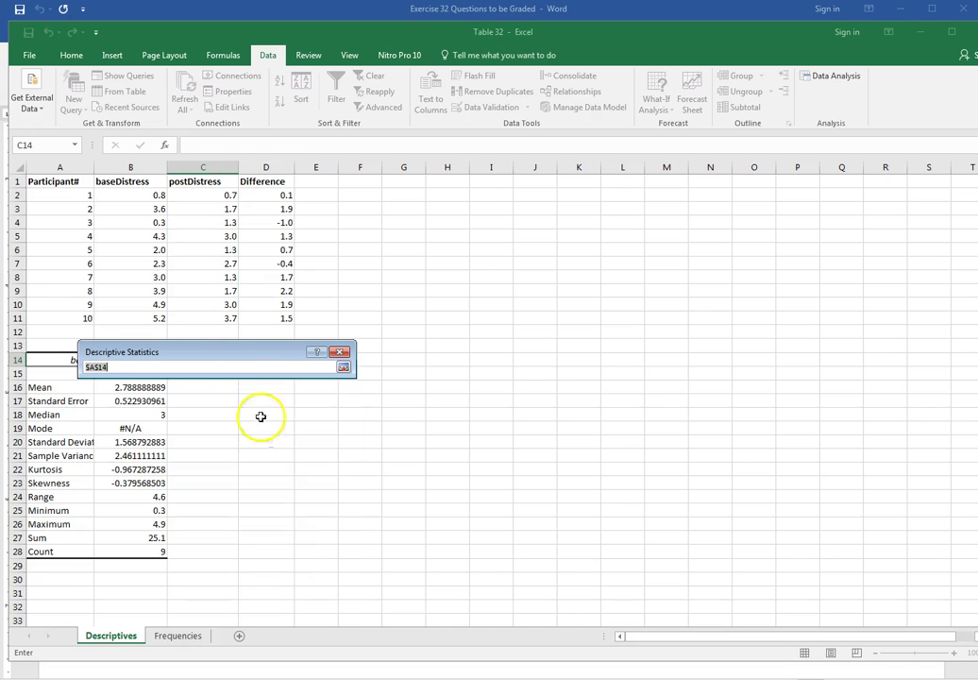
{"action": "left_click_drag", "start_coordinate": [246, 357], "coordinate": [275, 367]}
{"action": "left_click", "coordinate": [230, 360]}
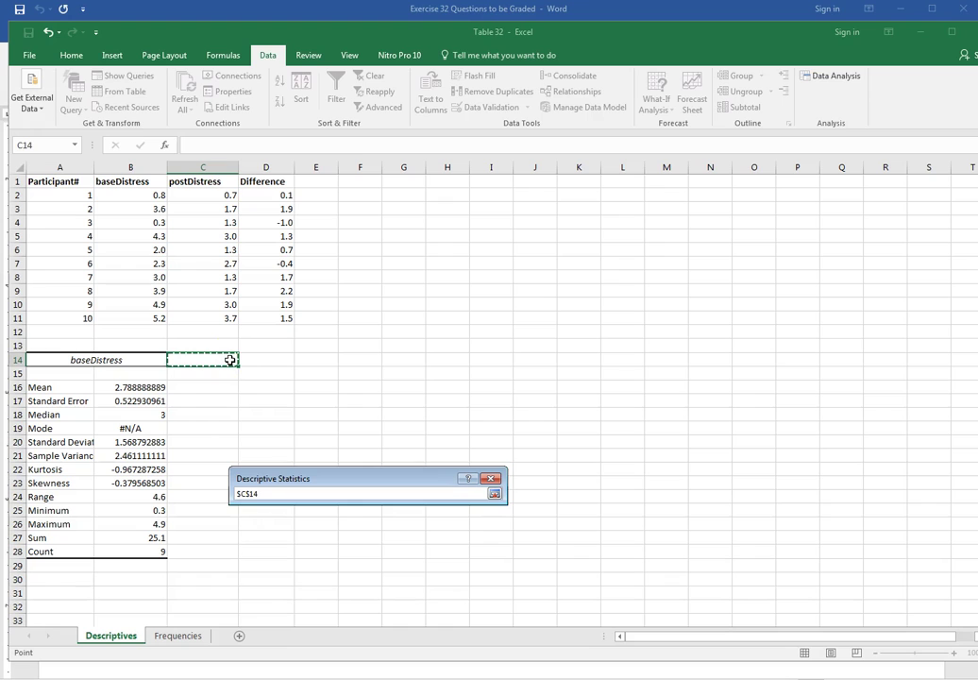
{"action": "key", "text": "Return"}
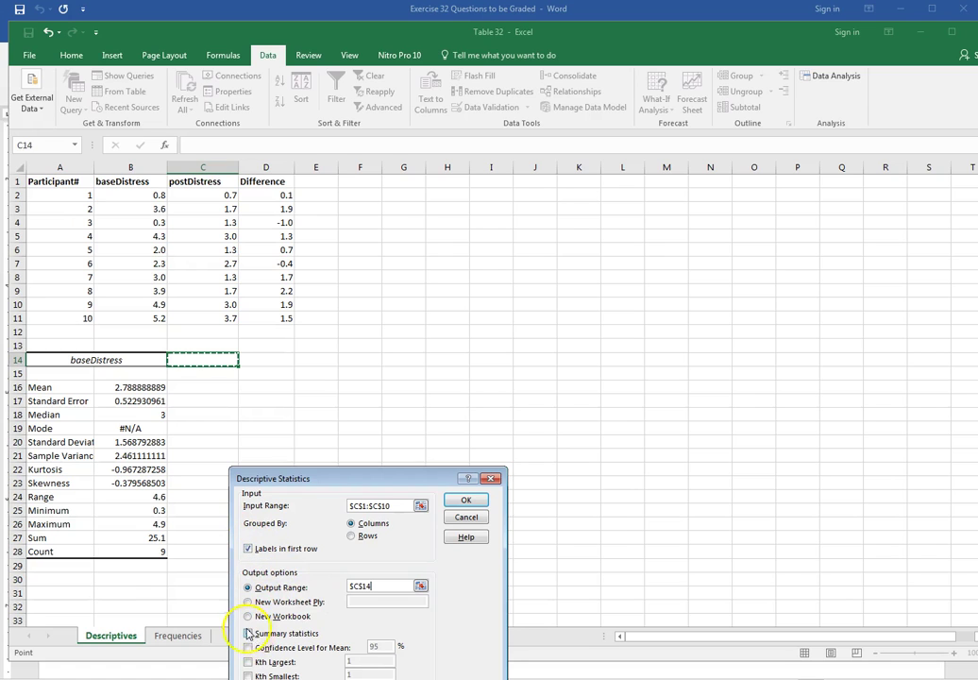
{"action": "left_click", "coordinate": [466, 503]}
{"action": "left_click", "coordinate": [322, 373]}
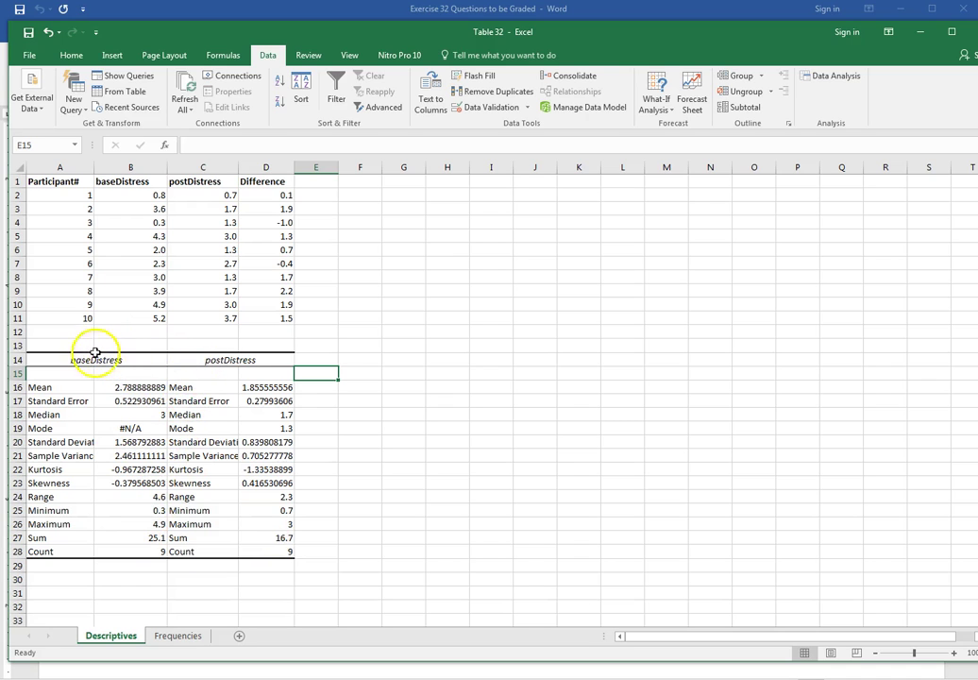
- Copy the descriptive statistics in A14:D28 and paste them beneath question 3 in the Exercise 32 Word document
{"action": "left_click_drag", "start_coordinate": [62, 355], "coordinate": [262, 552]}
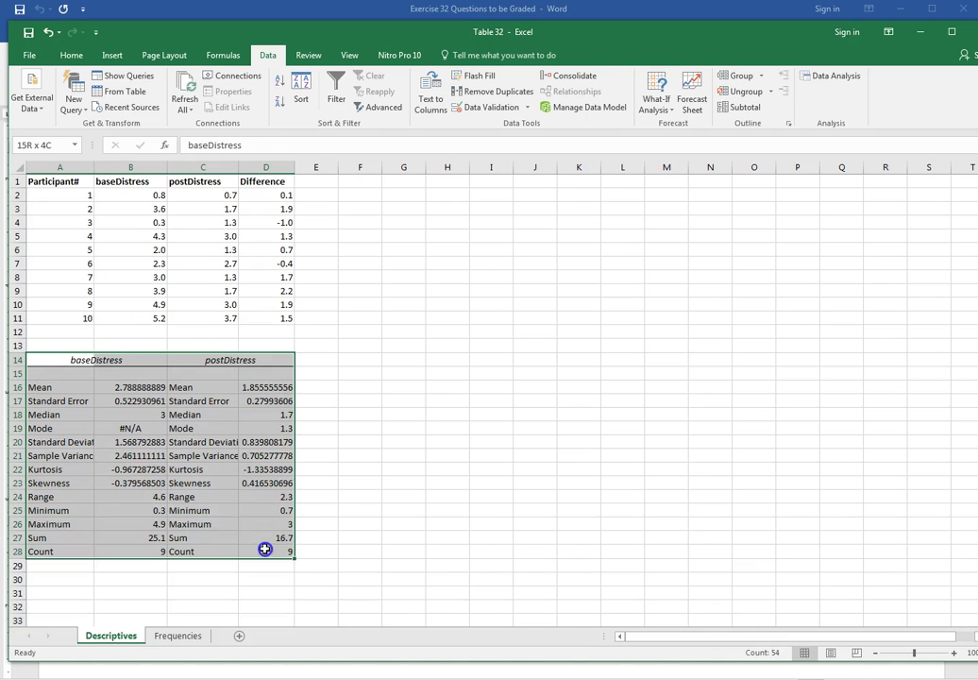
{"action": "left_click", "coordinate": [97, 670]}
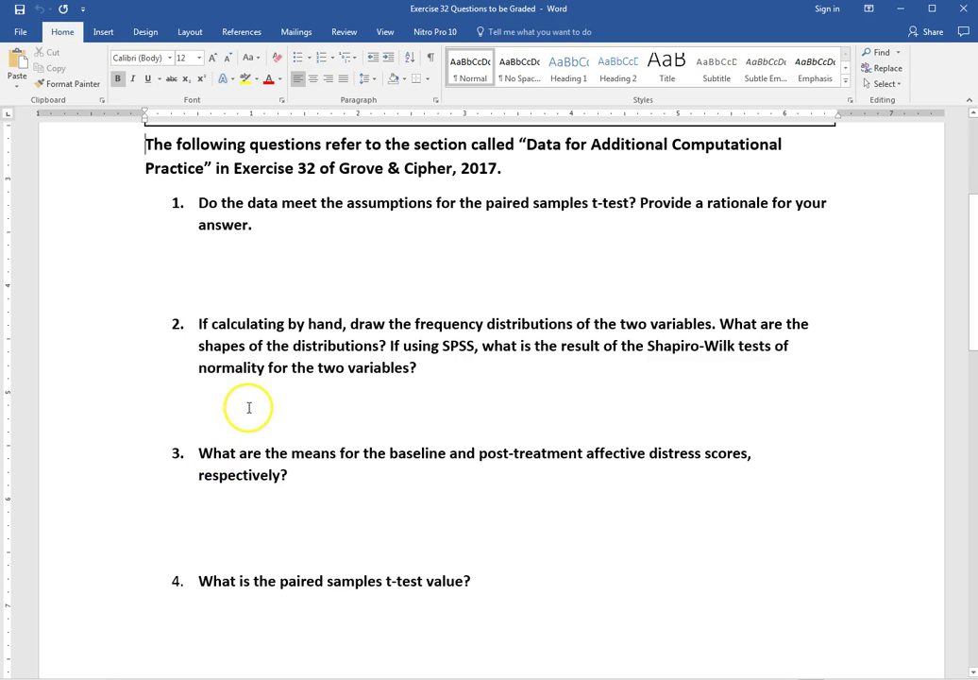
{"action": "left_click", "coordinate": [325, 395]}
{"action": "left_click", "coordinate": [318, 488]}
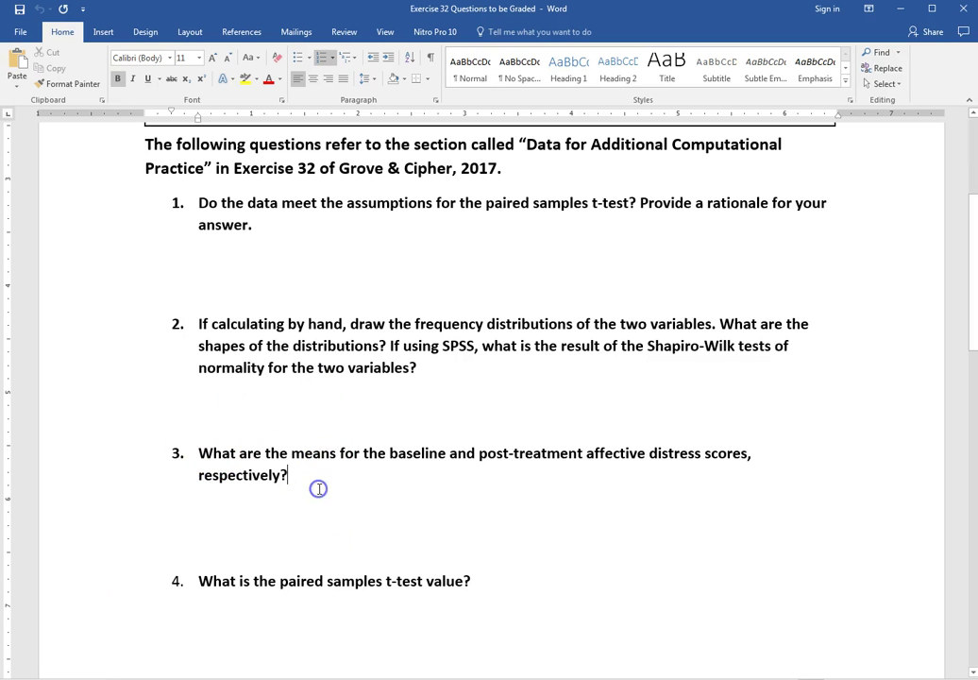
{"action": "left_click", "coordinate": [309, 489]}
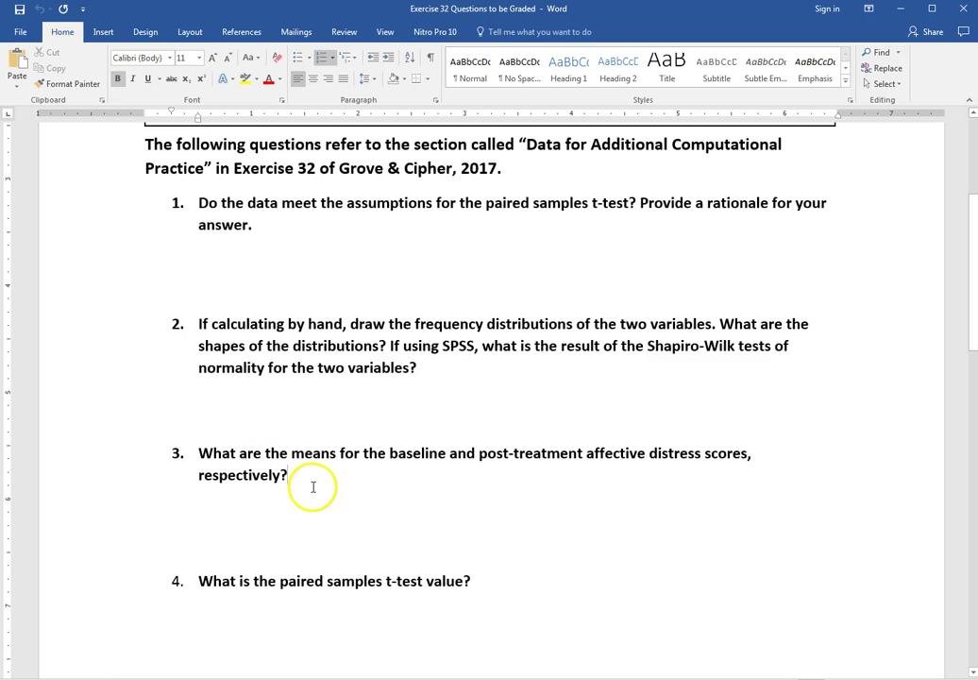
{"action": "key", "text": "Return"}
{"action": "type", "text": "baseDistress\t\tpostDistress Mean\t2.788888889\tMean\t1.855555556 Standard Error\t0.522930961\tStandard Error\t0.27993606 Median\t3\tMedian\t1.7 Mode\t#N/A\tMode\t1.3 Standard Deviation\t1.568792883\tStandard Deviation\t0.839808179 Sample Variance\t2.461111111\tSample Variance\t0.705277778 Kurtosis\t-0.967287258\tKurtosis\t-1.33538899 Skewness\t-0.379568503\tSkewness\t0.416530696 Range\t4.6\tRange\t2.3 Minimum\t0.3\tMinimum\t0.7 Maximum\t4.9\tMaximum\t3 Sum\t25.1\tSum\t16.7 Count\t9\tCount\t9"}
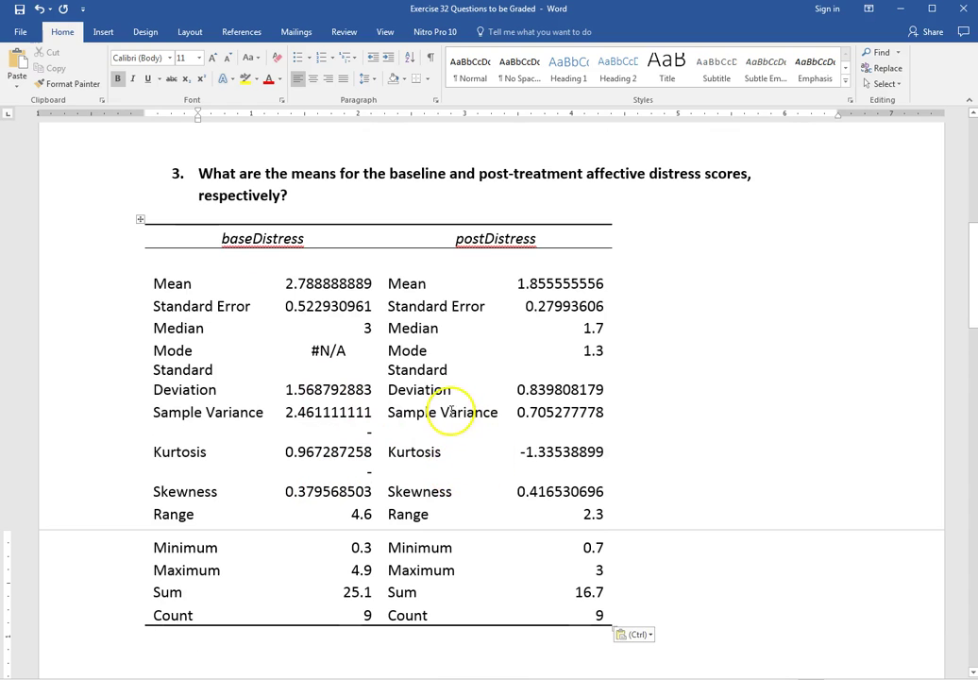
- Review questions 1 to 3 above the pasted table, and return to the Table 32 workbook in Excel
{"action": "scroll", "coordinate": [420, 455], "scroll_direction": "up", "scroll_amount": 5}
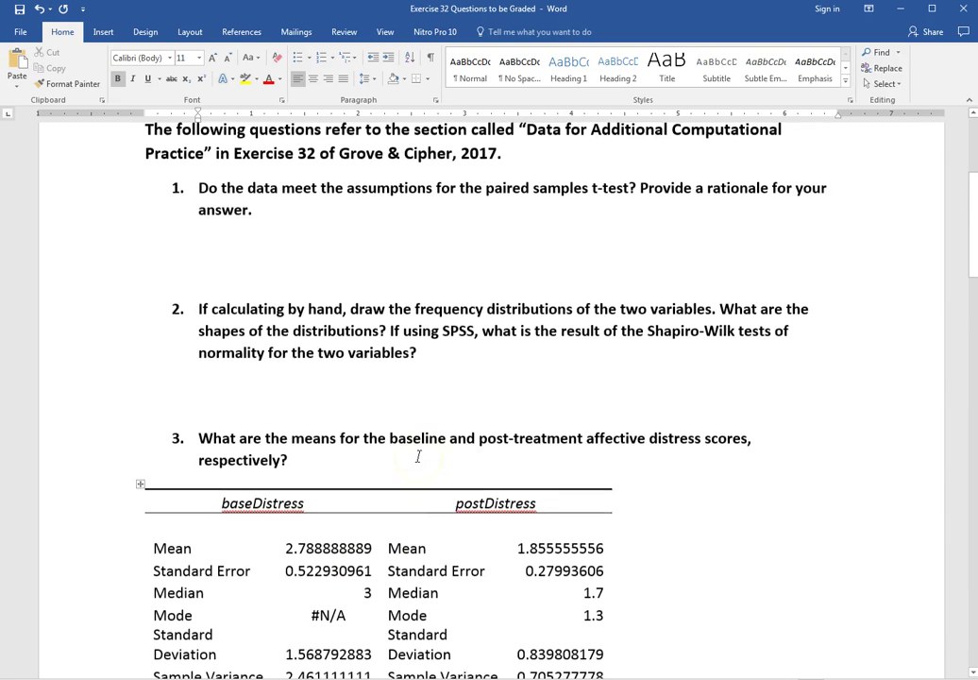
{"action": "scroll", "coordinate": [419, 457], "scroll_direction": "up", "scroll_amount": 1}
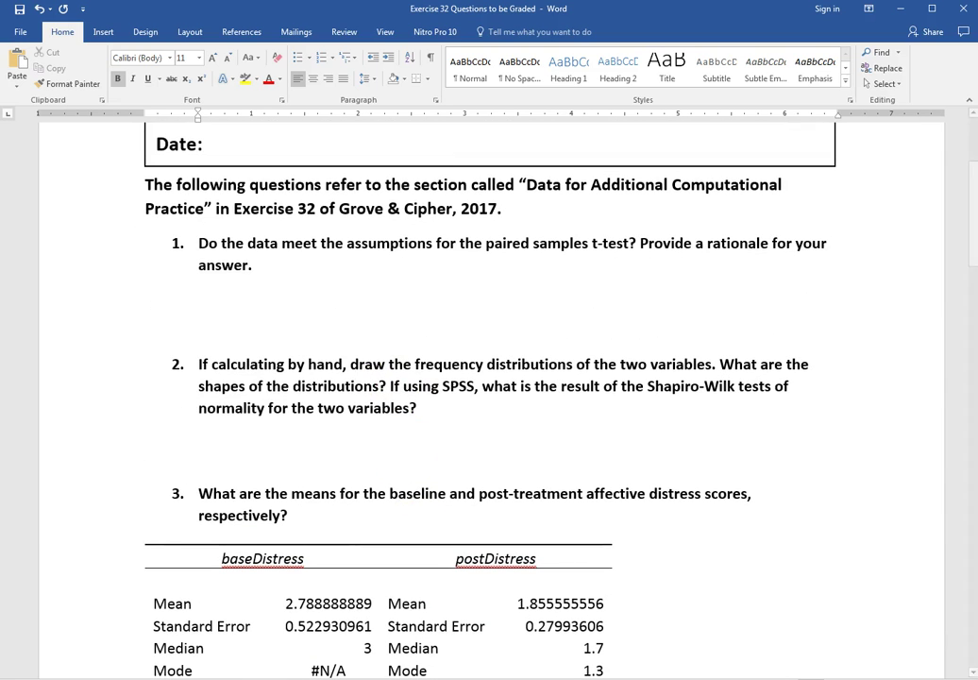
{"action": "key", "text": "alt+Tab"}
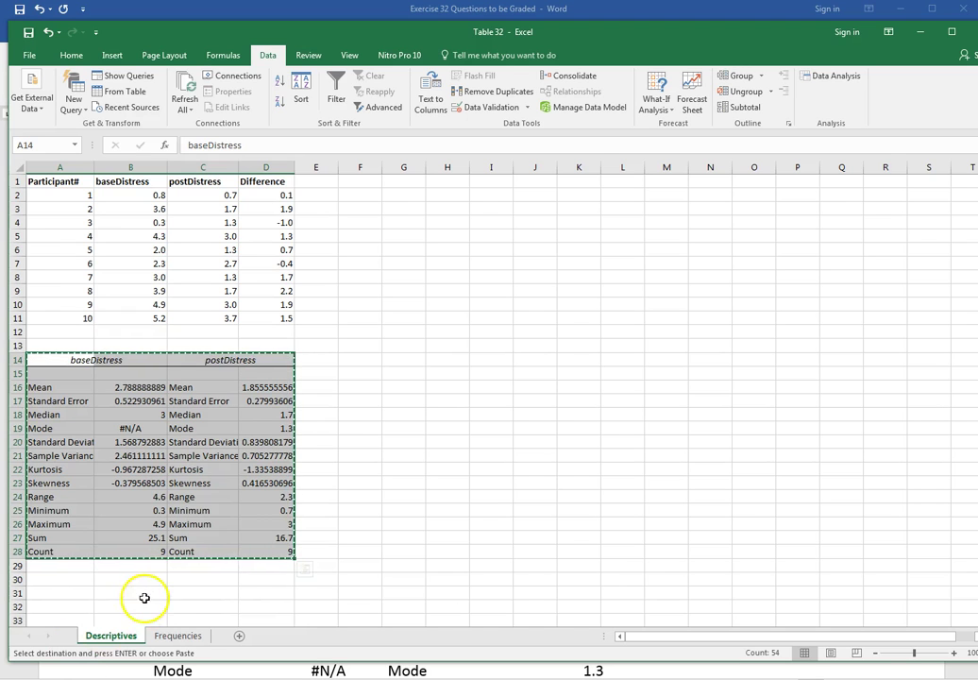
- Open the Frequencies worksheet at the Baseline and Post frequency tables
{"action": "left_click", "coordinate": [177, 636]}
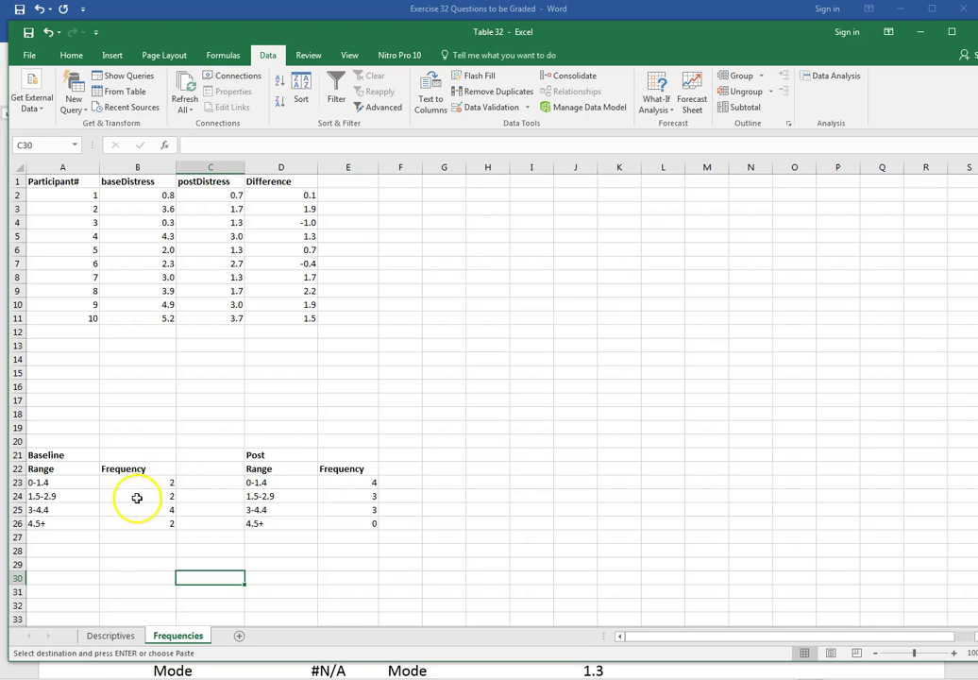
{"action": "scroll", "coordinate": [135, 498], "scroll_direction": "down", "scroll_amount": 1}
{"action": "left_click", "coordinate": [47, 429]}
{"action": "left_click_drag", "start_coordinate": [47, 429], "coordinate": [123, 488]}
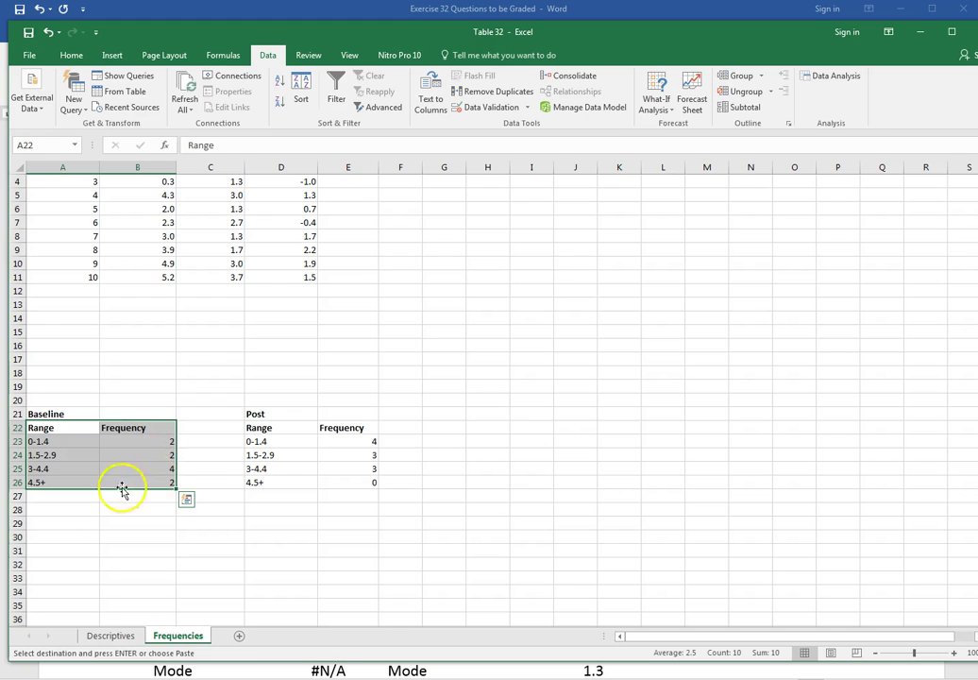
{"action": "left_click", "coordinate": [112, 54]}
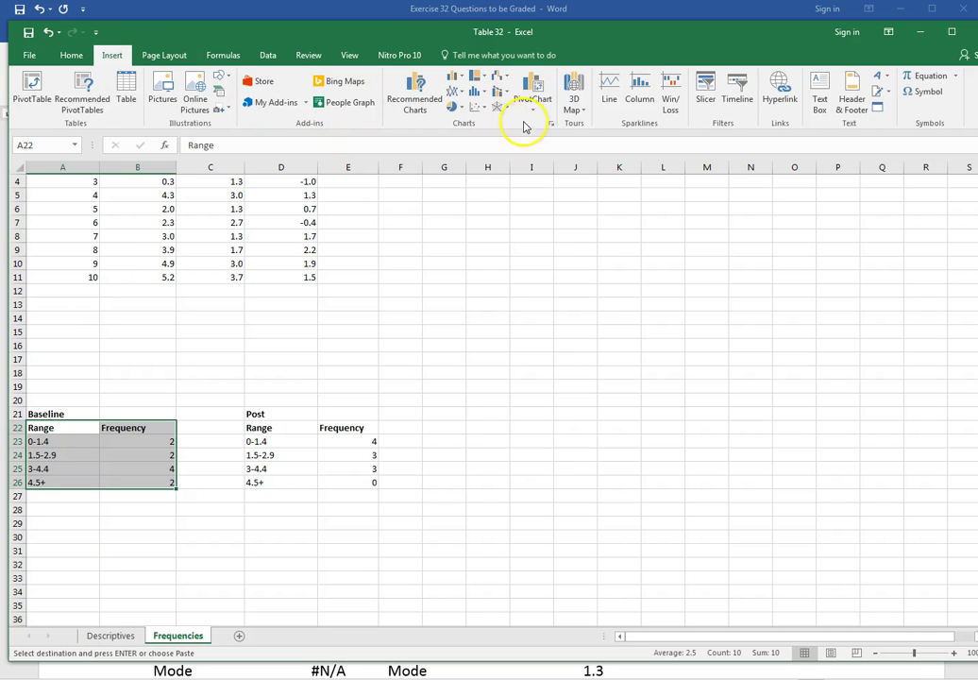
{"action": "left_click", "coordinate": [552, 124]}
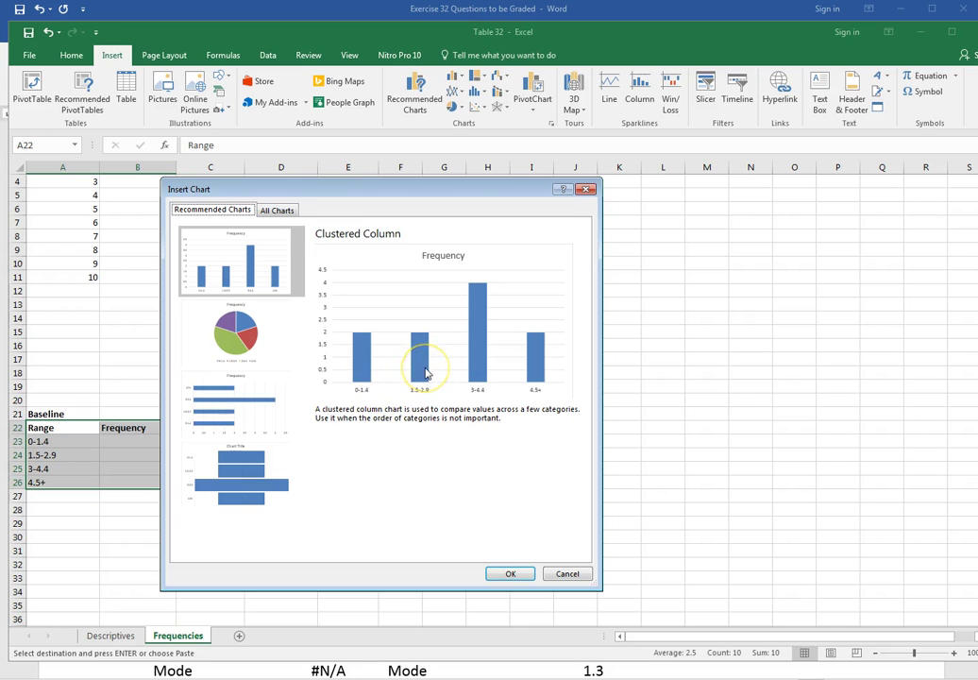
{"action": "left_click", "coordinate": [567, 574]}
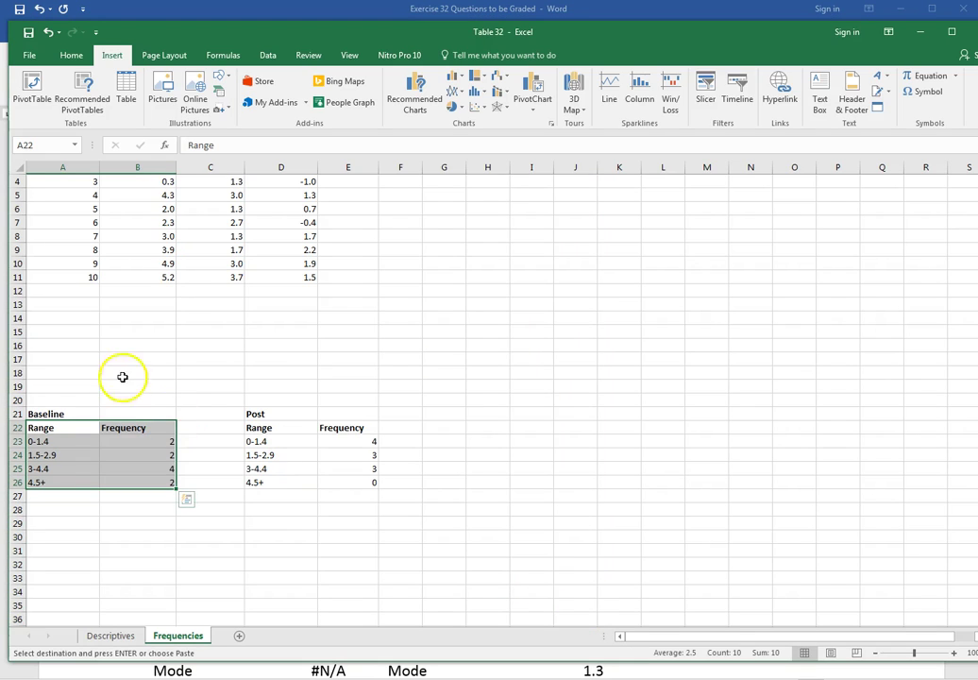
- Insert a Clustered Column chart of the Baseline frequency table A22:B26 and place it in the empty area beside the participant data
{"action": "left_click", "coordinate": [61, 455]}
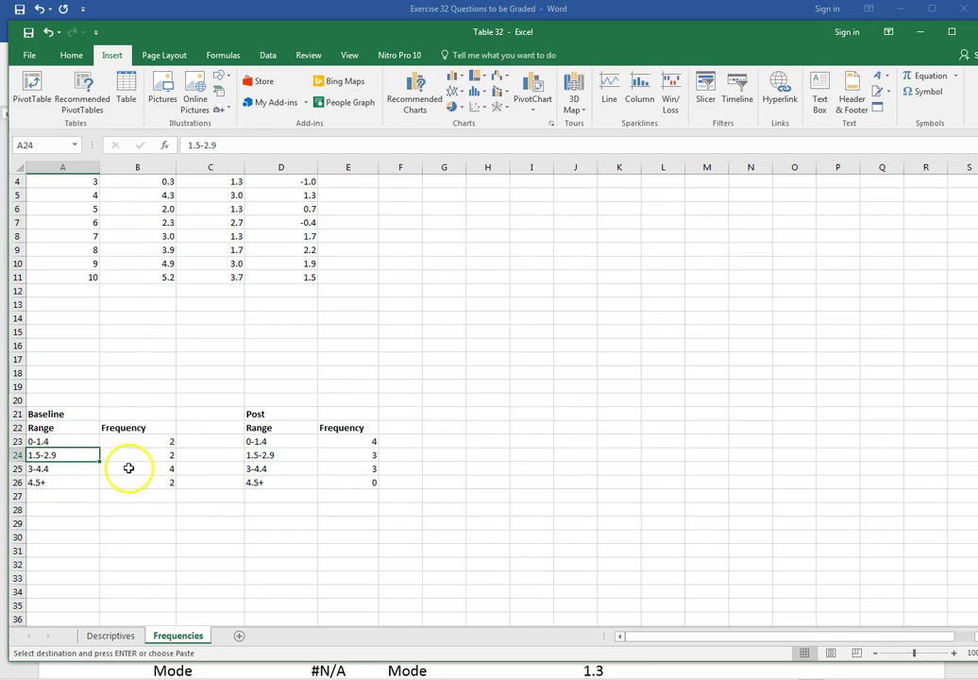
{"action": "left_click_drag", "start_coordinate": [137, 484], "coordinate": [53, 426]}
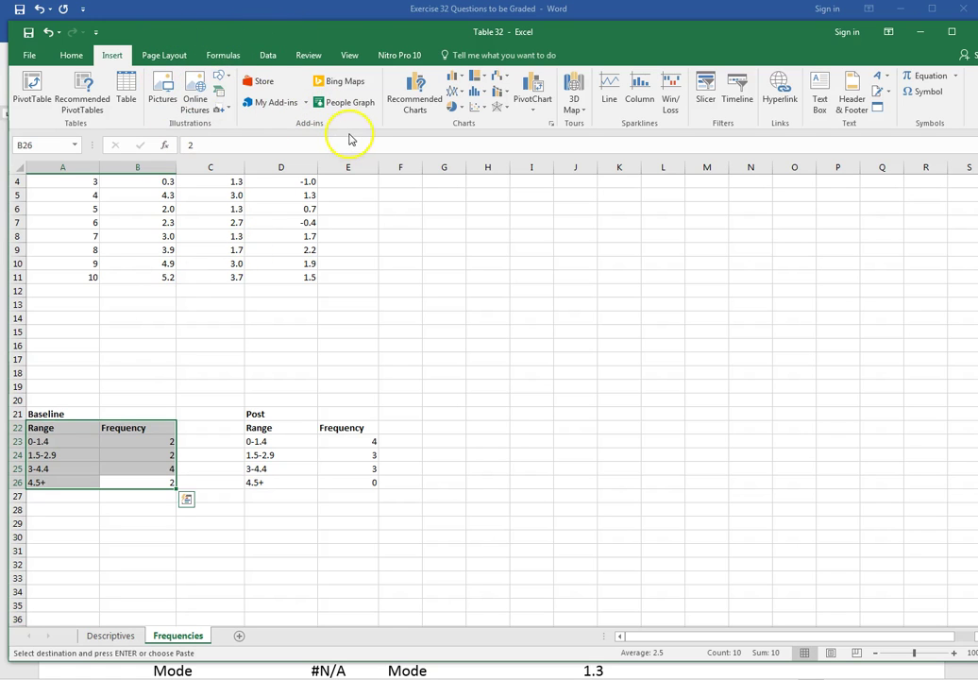
{"action": "left_click", "coordinate": [550, 126]}
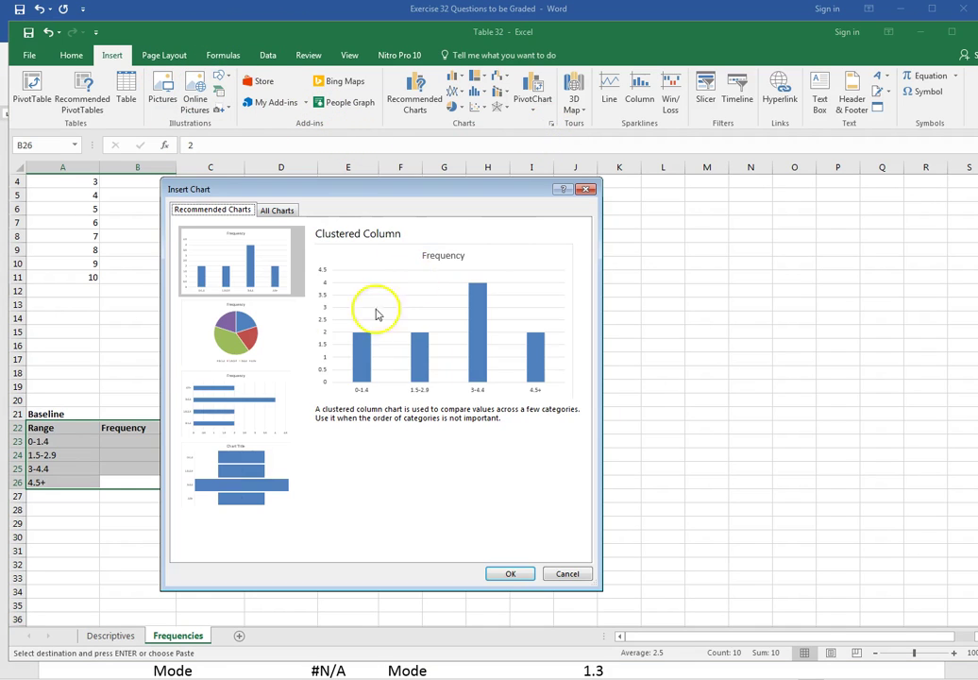
{"action": "left_click", "coordinate": [510, 573]}
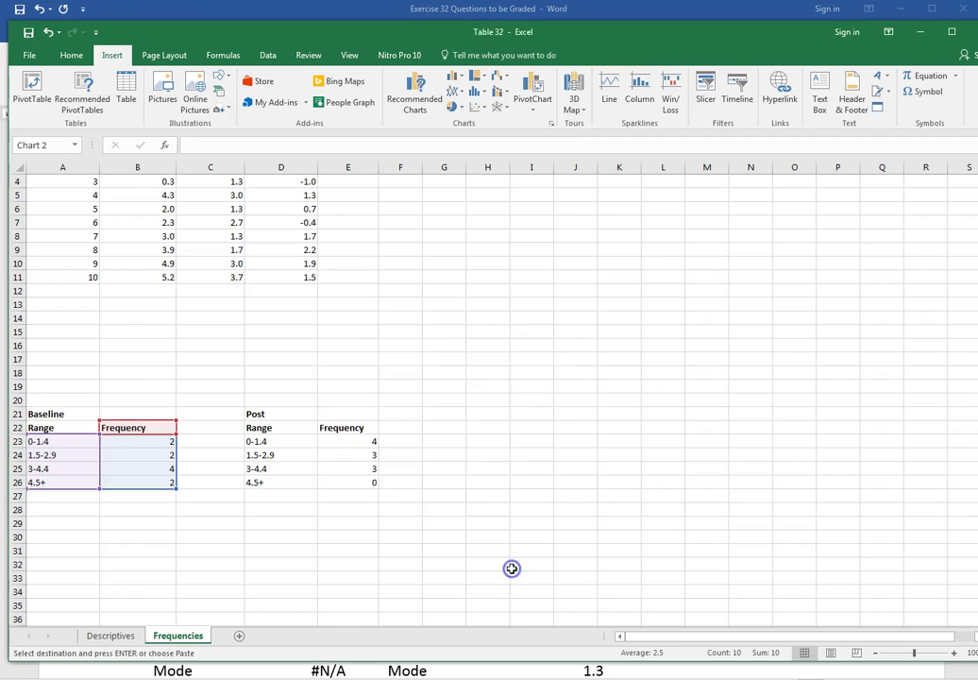
{"action": "left_click_drag", "start_coordinate": [461, 321], "coordinate": [527, 211]}
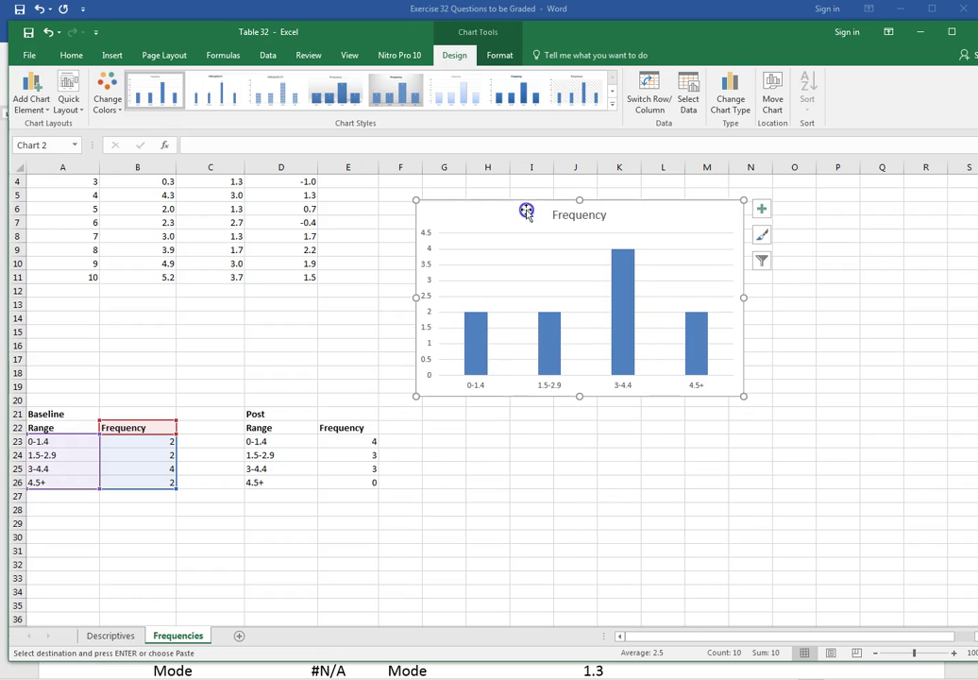
- Fill the Baseline chart's columns with Aqua, Accent 5, Darker 25%
{"action": "left_click", "coordinate": [628, 342]}
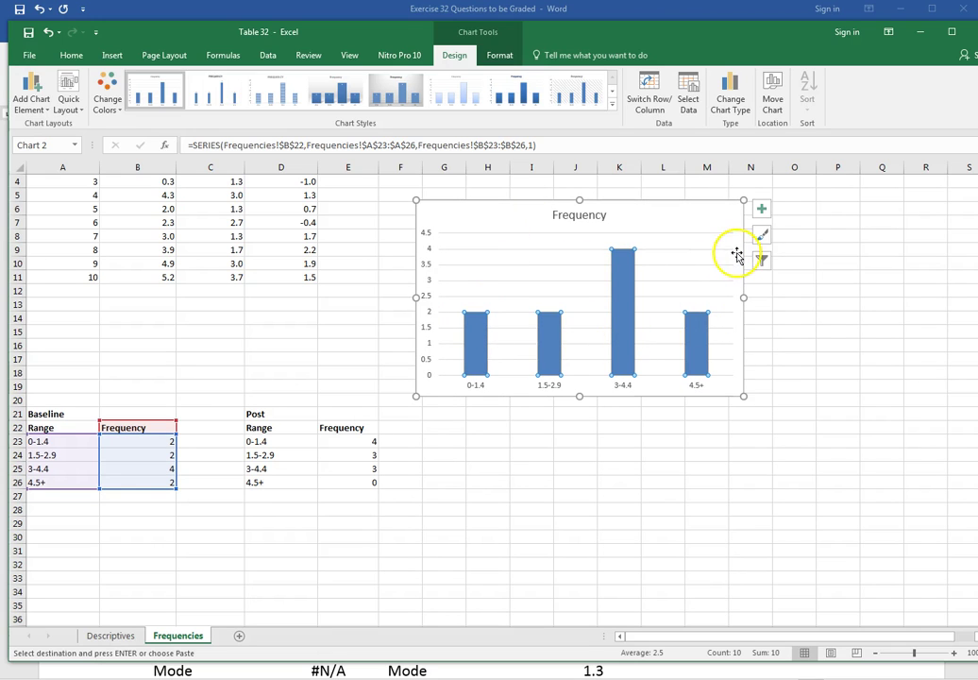
{"action": "right_click", "coordinate": [700, 340]}
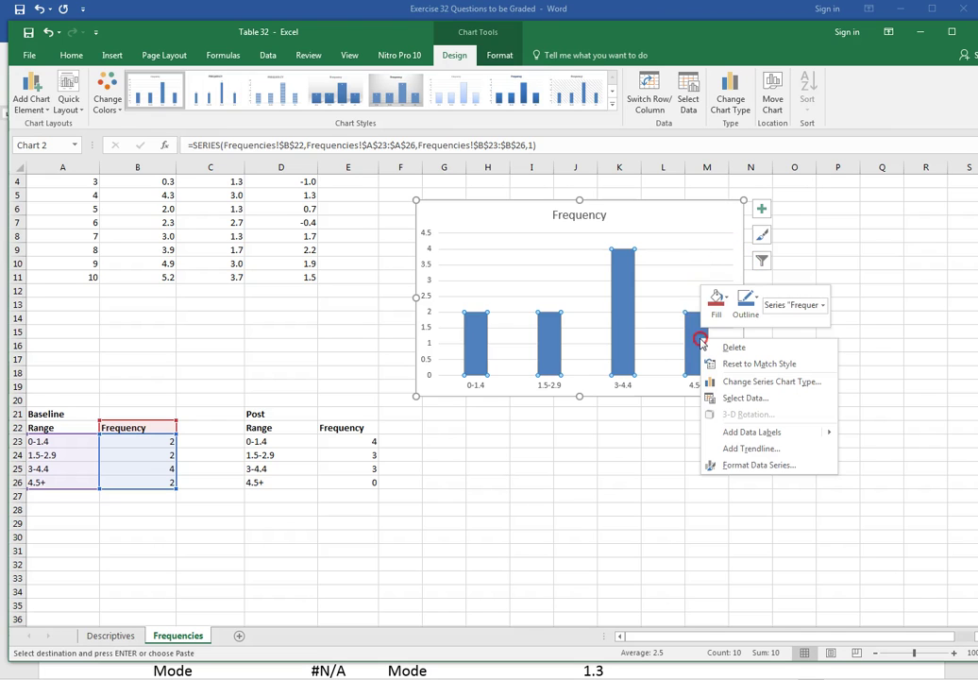
{"action": "left_click", "coordinate": [718, 303]}
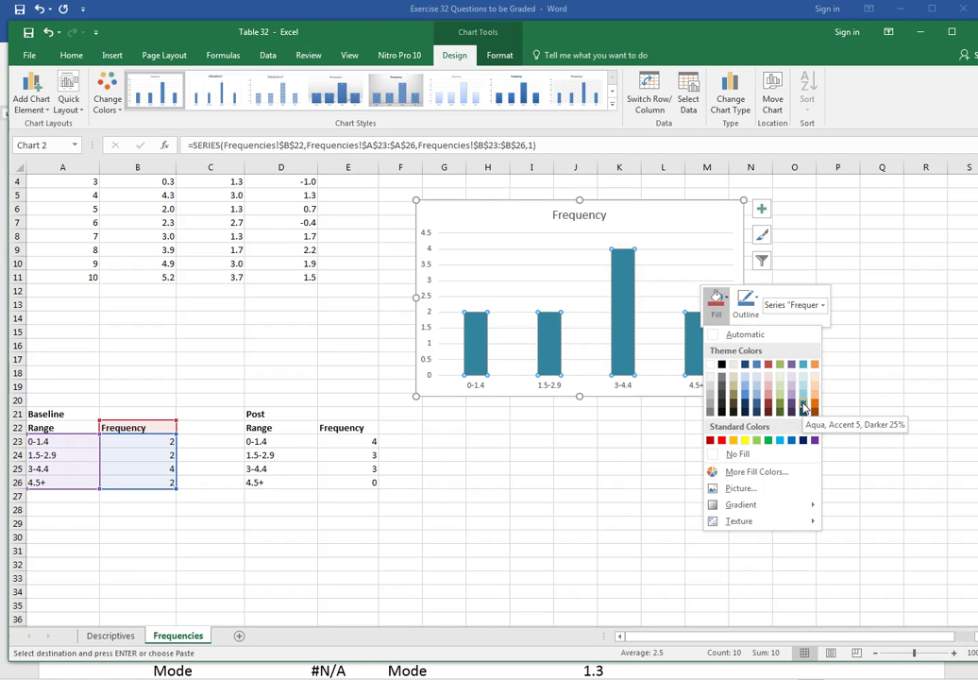
{"action": "left_click", "coordinate": [803, 406]}
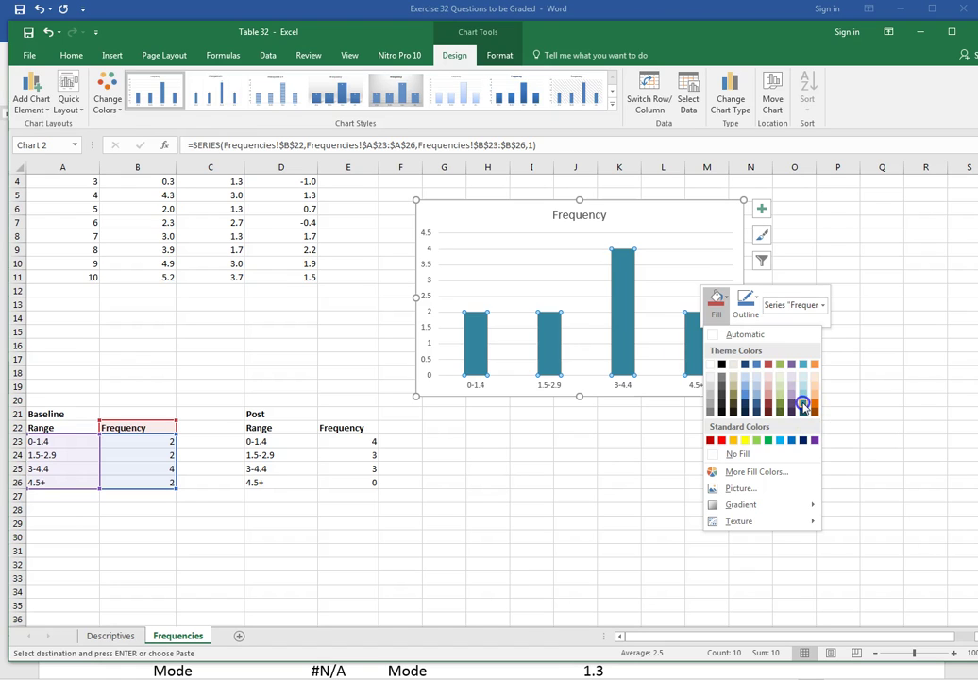
- Add a primary horizontal axis title reading "Affective Distress Score" to the Baseline chart
{"action": "left_click", "coordinate": [629, 217]}
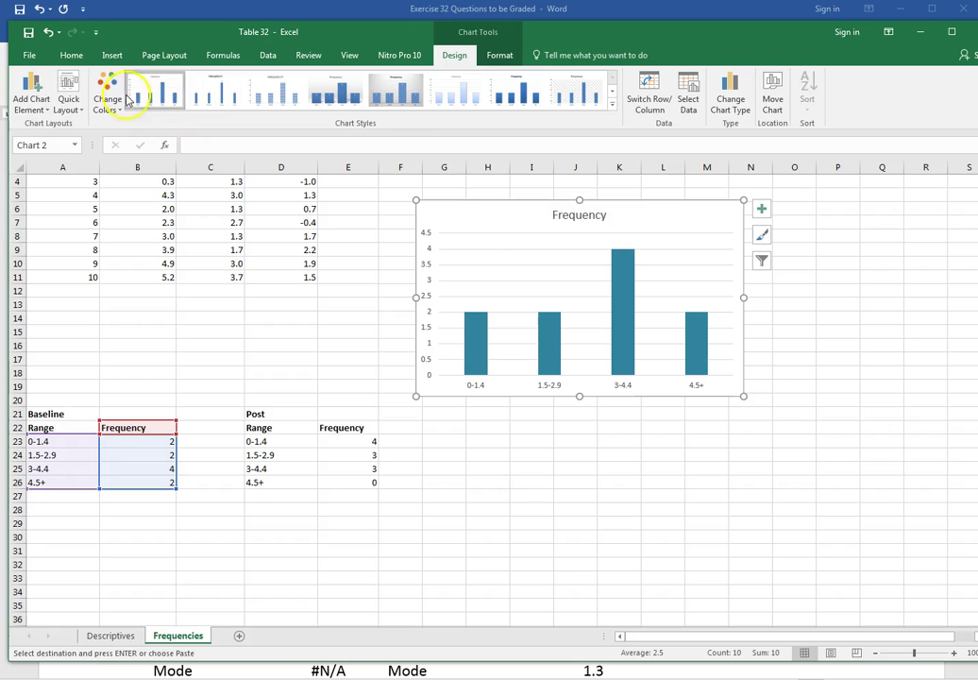
{"action": "left_click", "coordinate": [38, 106]}
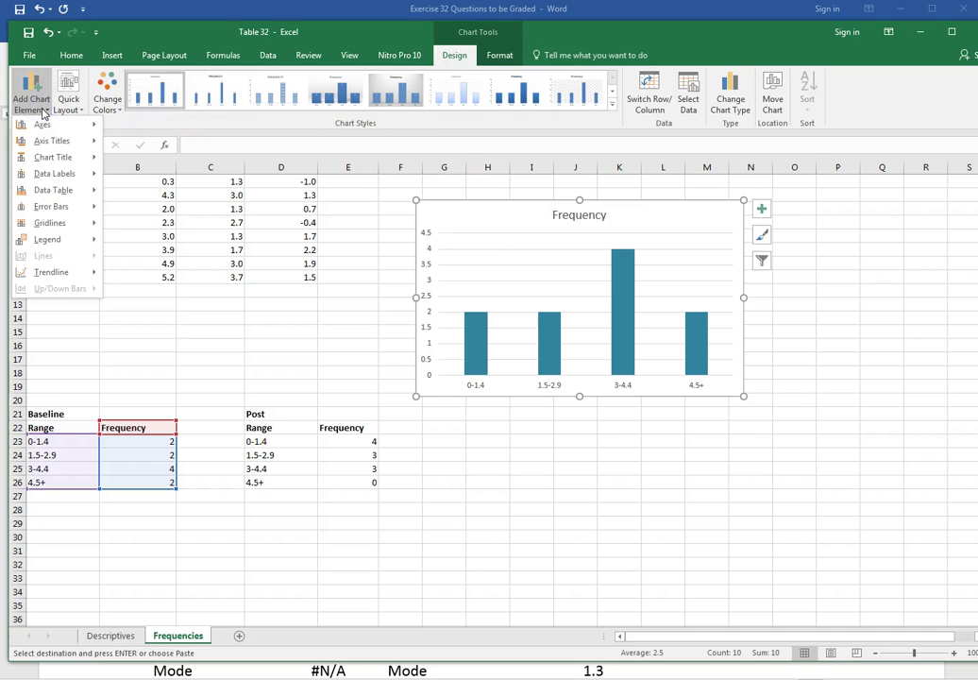
{"action": "mouse_move", "coordinate": [52, 139]}
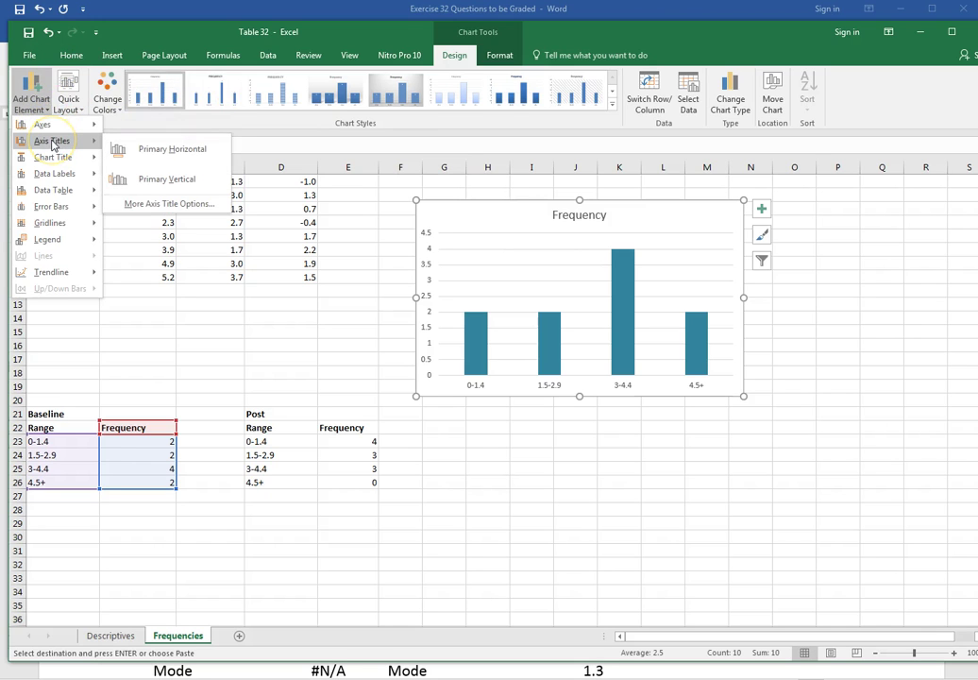
{"action": "left_click", "coordinate": [137, 158]}
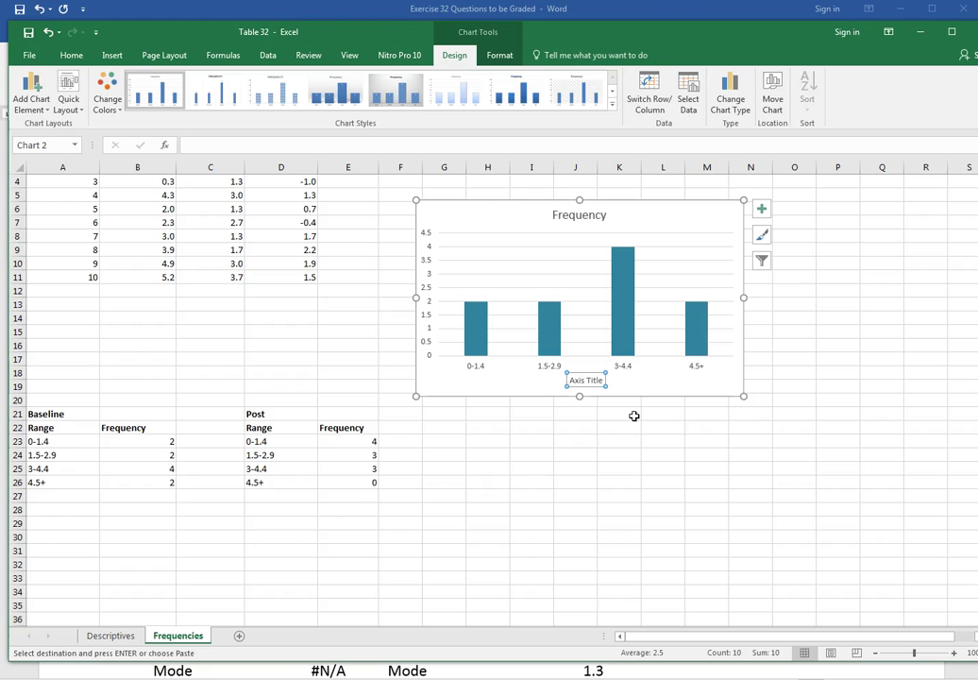
{"action": "type", "text": "Affective Distress Score"}
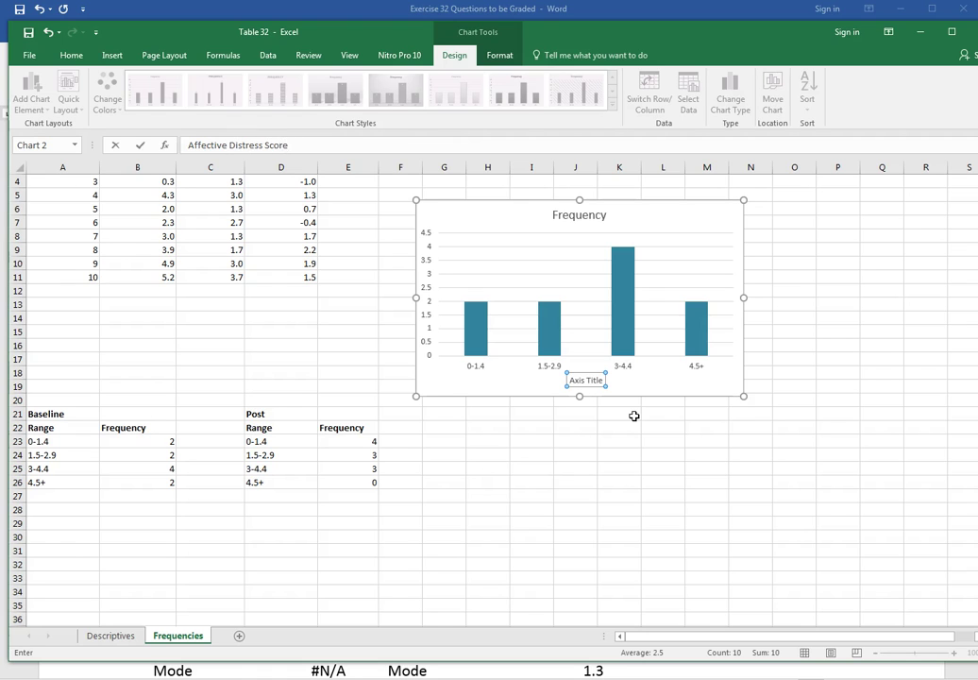
{"action": "left_click", "coordinate": [632, 418]}
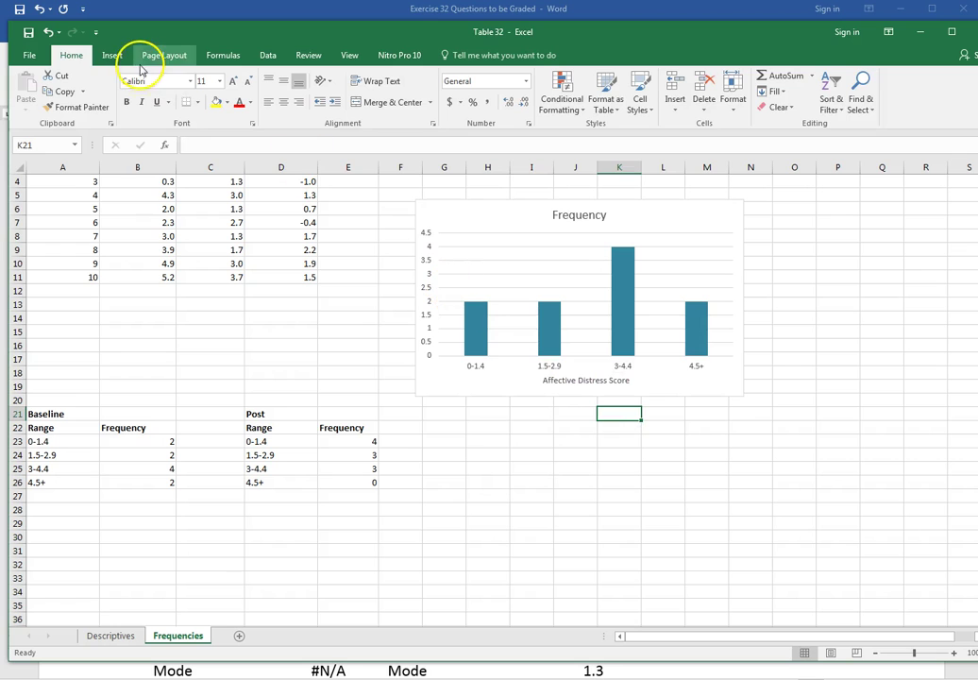
- Add a primary vertical axis title reading "Frequency" to the Baseline chart
{"action": "left_click", "coordinate": [478, 212]}
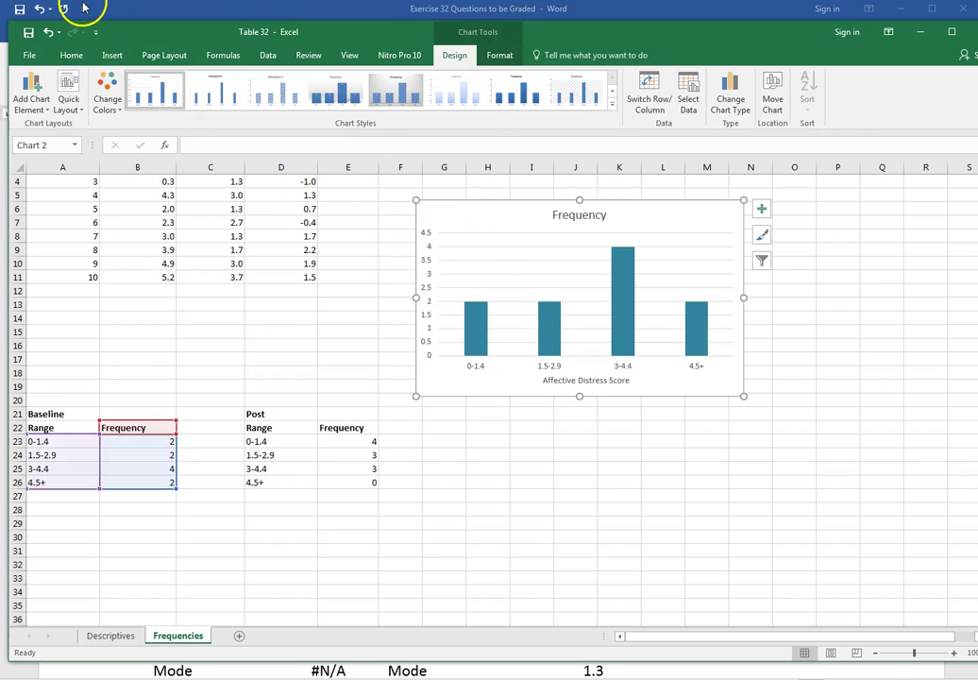
{"action": "left_click", "coordinate": [48, 100]}
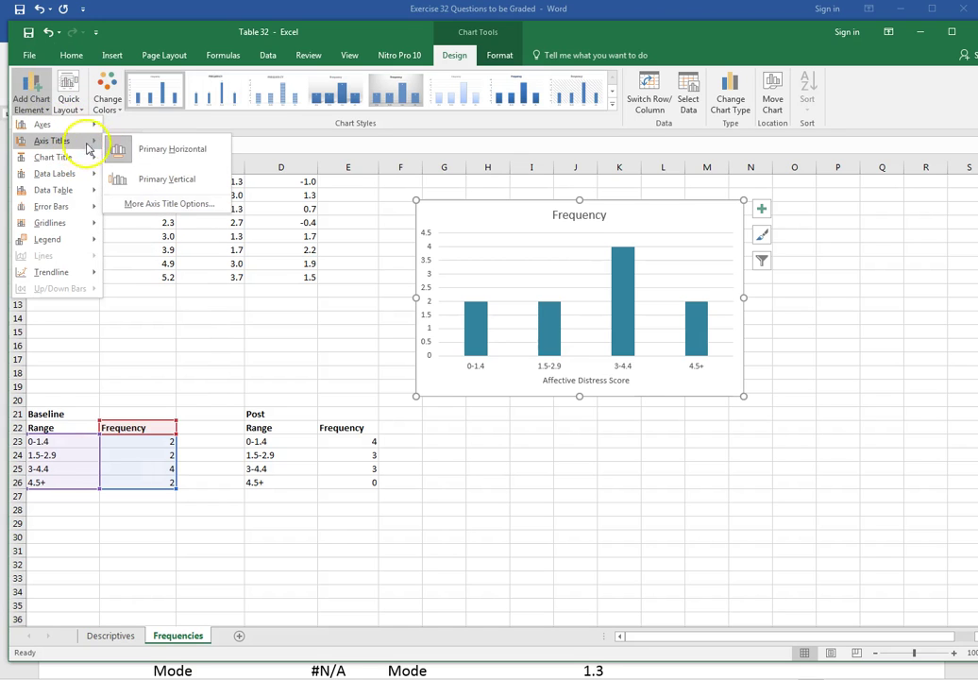
{"action": "left_click", "coordinate": [119, 181]}
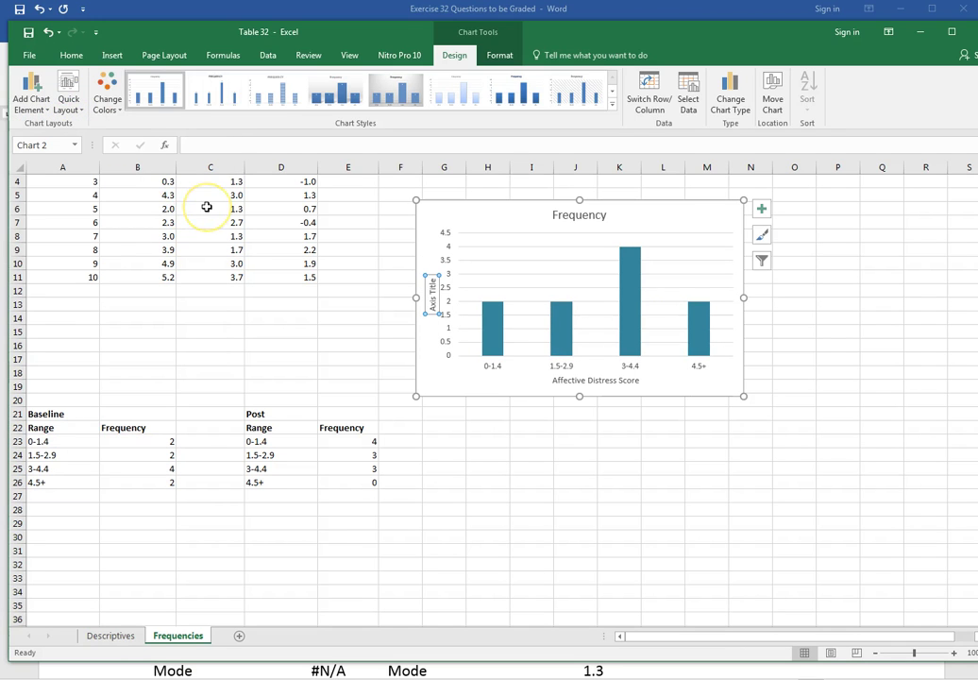
{"action": "type", "text": "Frequency"}
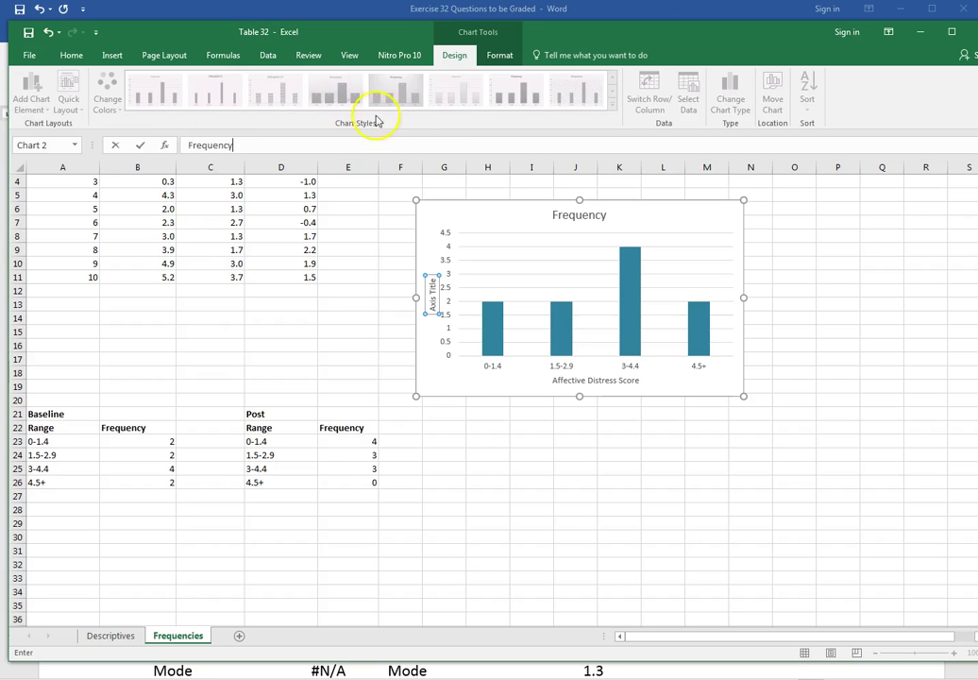
- Replace the Baseline chart's title with "Baseline Scores for Affective Distress"
{"action": "left_click", "coordinate": [570, 225]}
{"action": "left_click", "coordinate": [569, 216]}
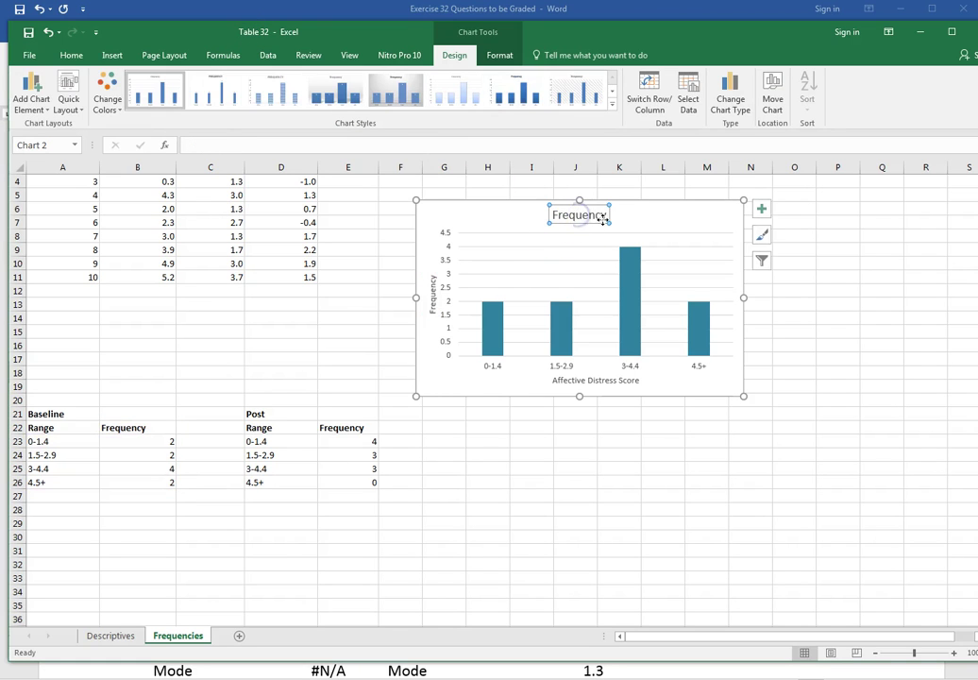
{"action": "left_click_drag", "start_coordinate": [605, 215], "coordinate": [551, 215]}
{"action": "type", "text": "B"}
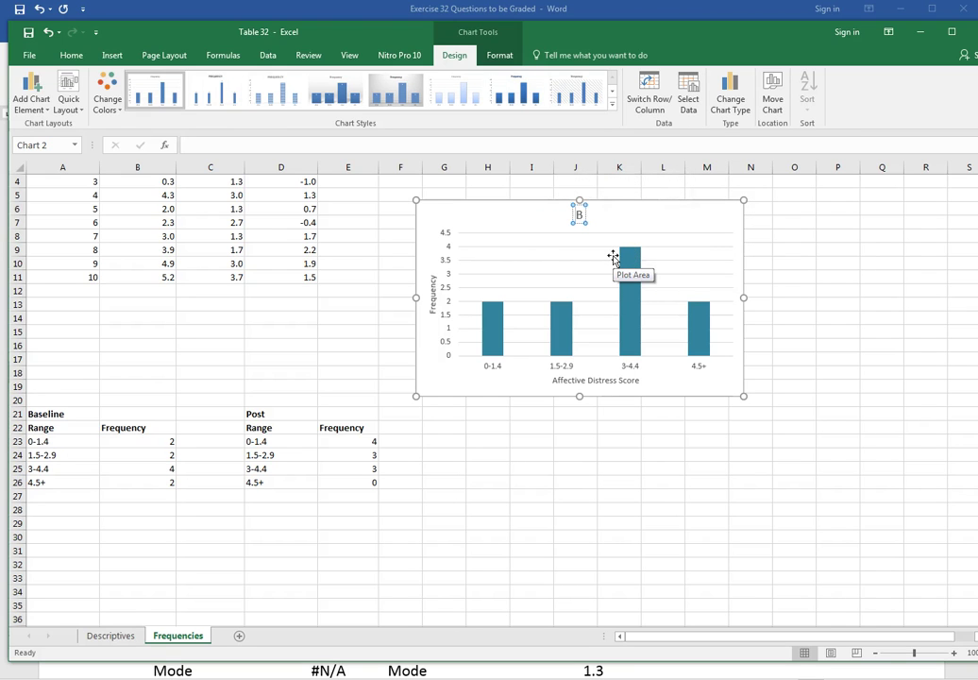
{"action": "type", "text": "aseline Score"}
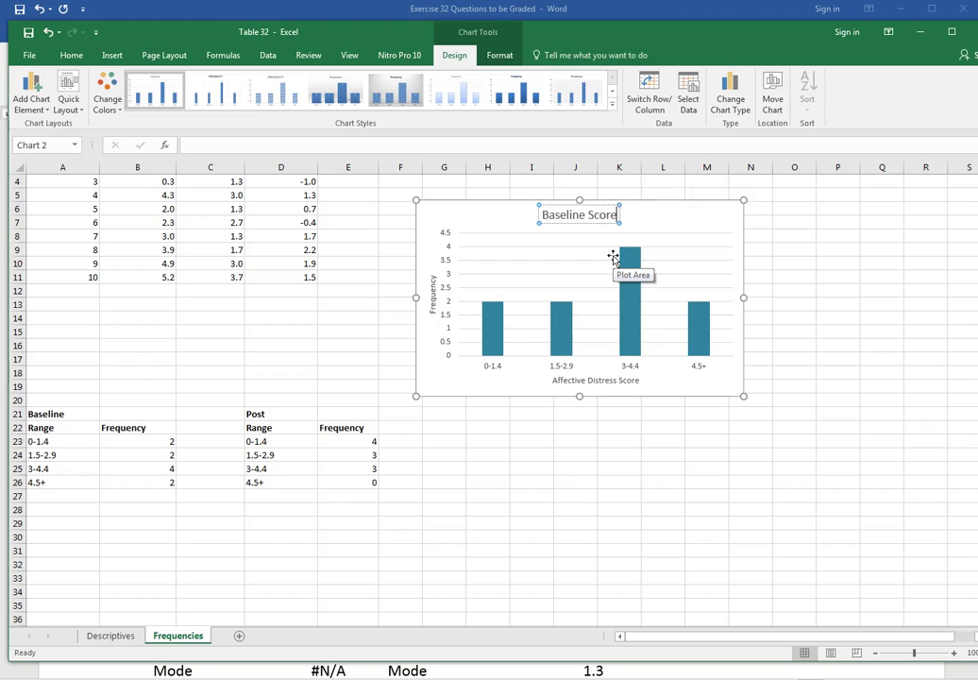
{"action": "type", "text": "s for Affe"}
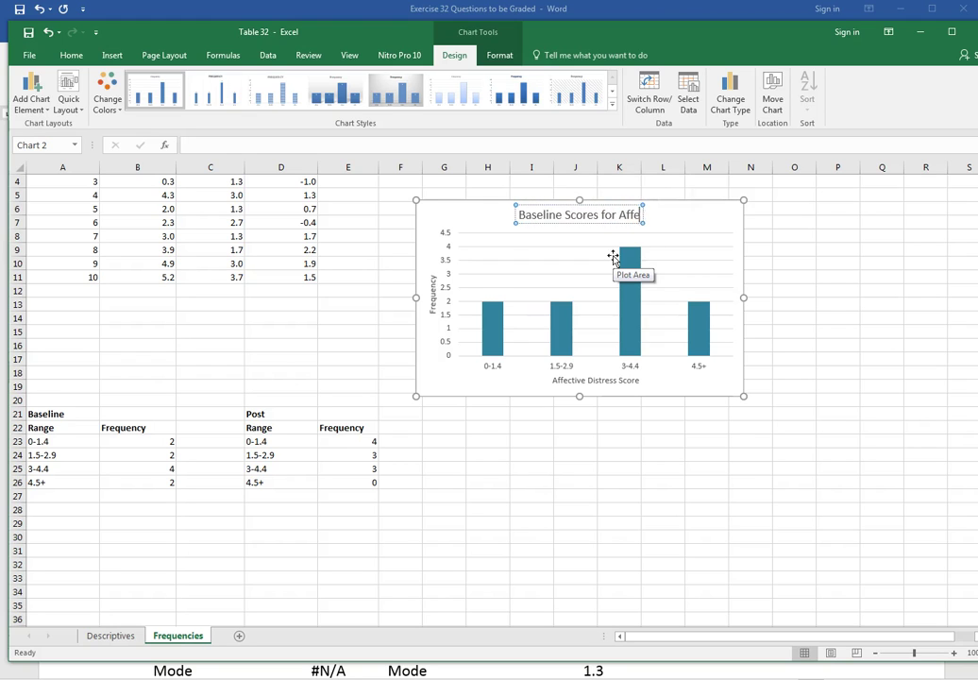
{"action": "type", "text": "ctive Distress"}
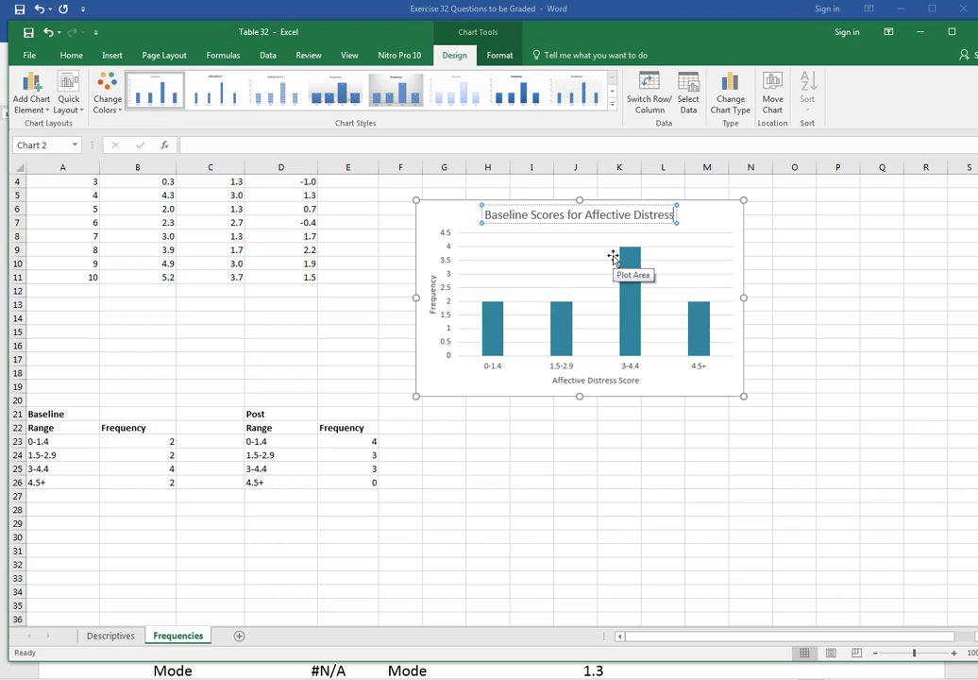
{"action": "left_click", "coordinate": [650, 454]}
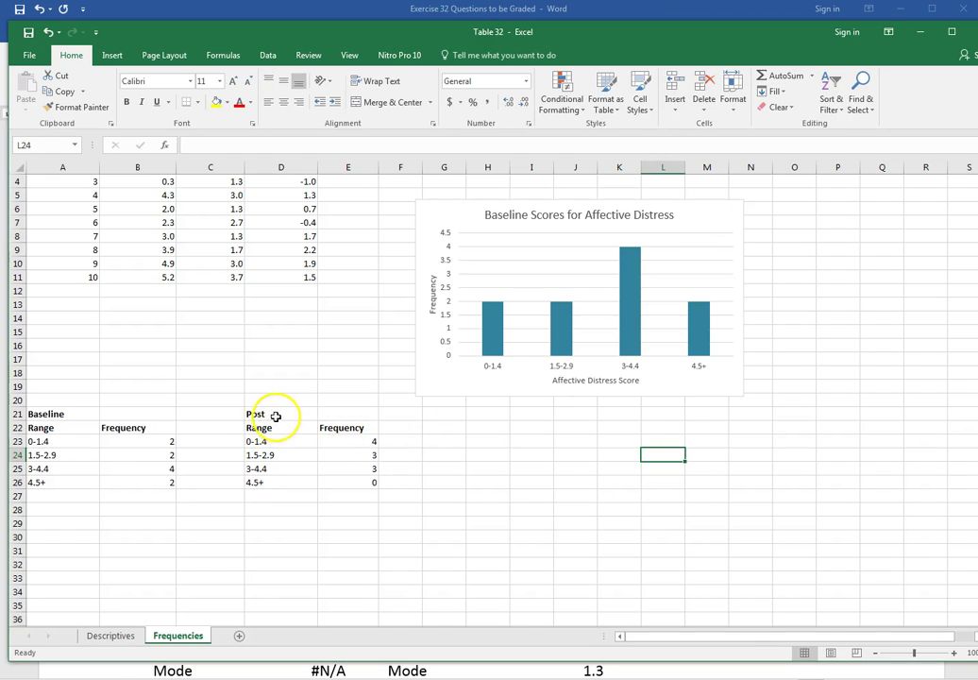
- Insert a Clustered Column chart of the Post frequency table D22:E26 and place it directly beneath the Baseline chart
{"action": "left_click_drag", "start_coordinate": [270, 430], "coordinate": [357, 483]}
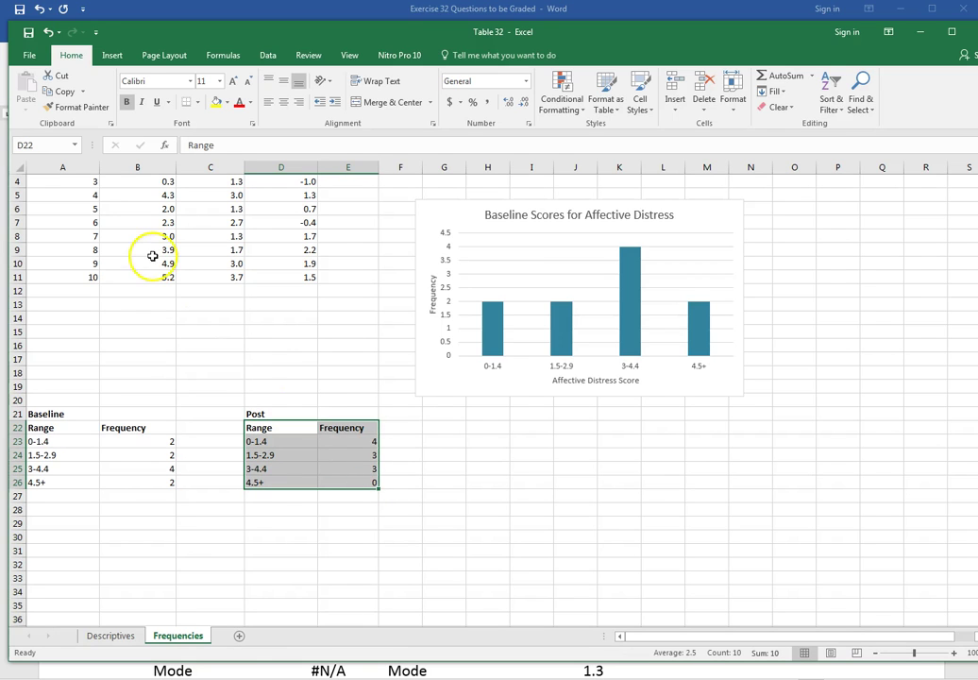
{"action": "left_click", "coordinate": [114, 55]}
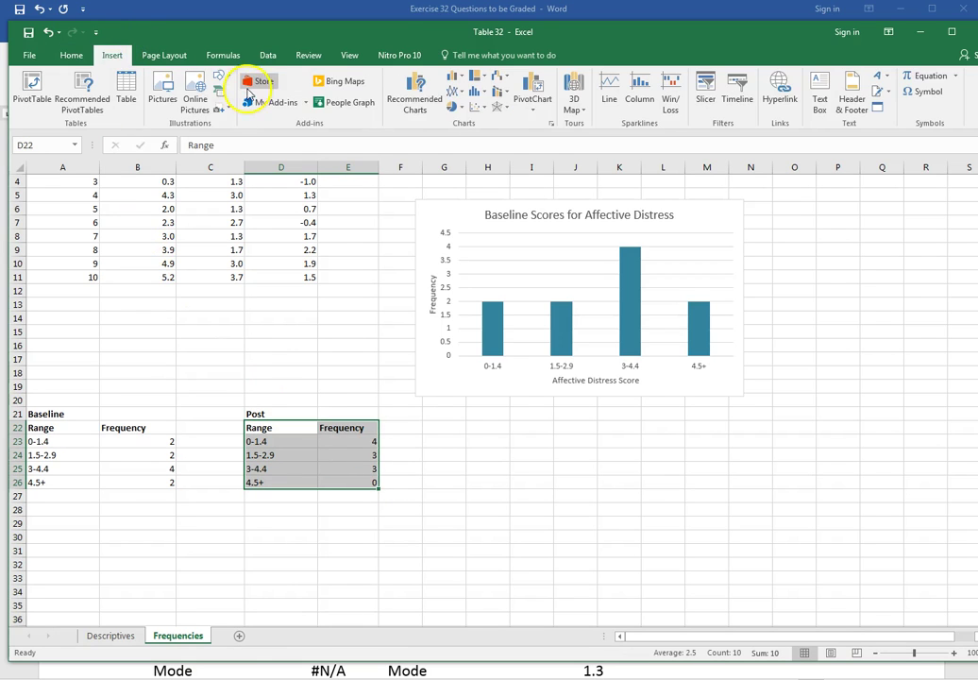
{"action": "left_click", "coordinate": [549, 126]}
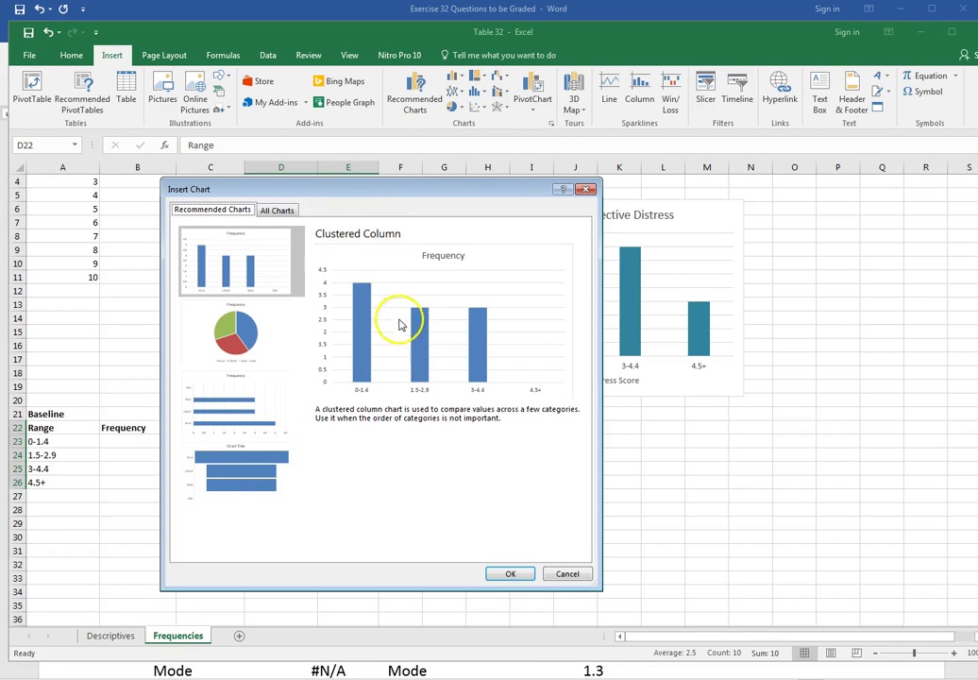
{"action": "left_click", "coordinate": [512, 574]}
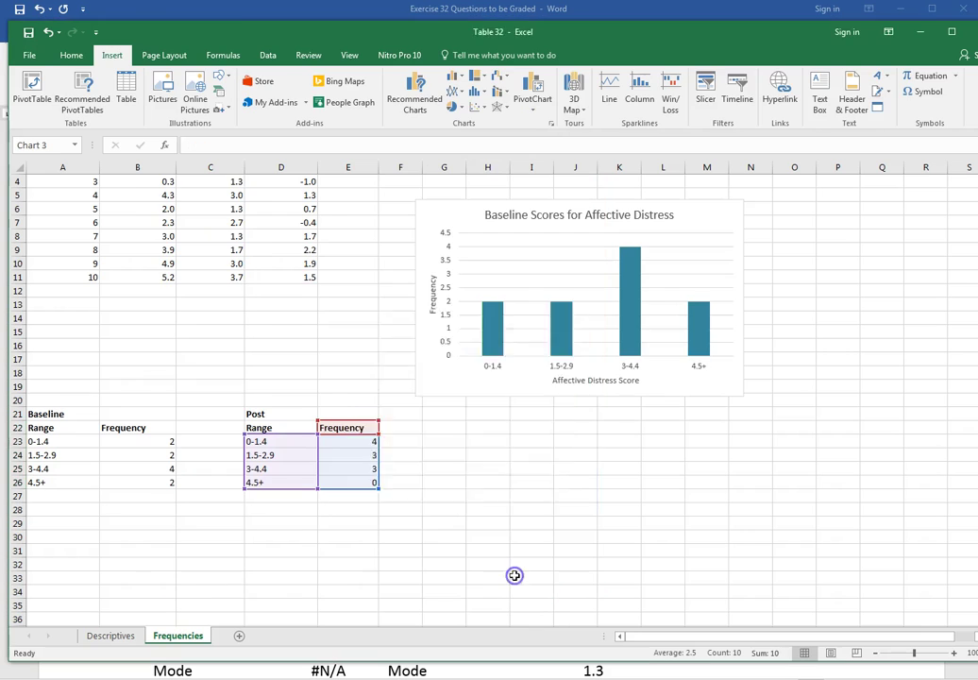
{"action": "left_click_drag", "start_coordinate": [454, 327], "coordinate": [521, 424]}
{"action": "scroll", "coordinate": [562, 452], "scroll_direction": "down", "scroll_amount": 1}
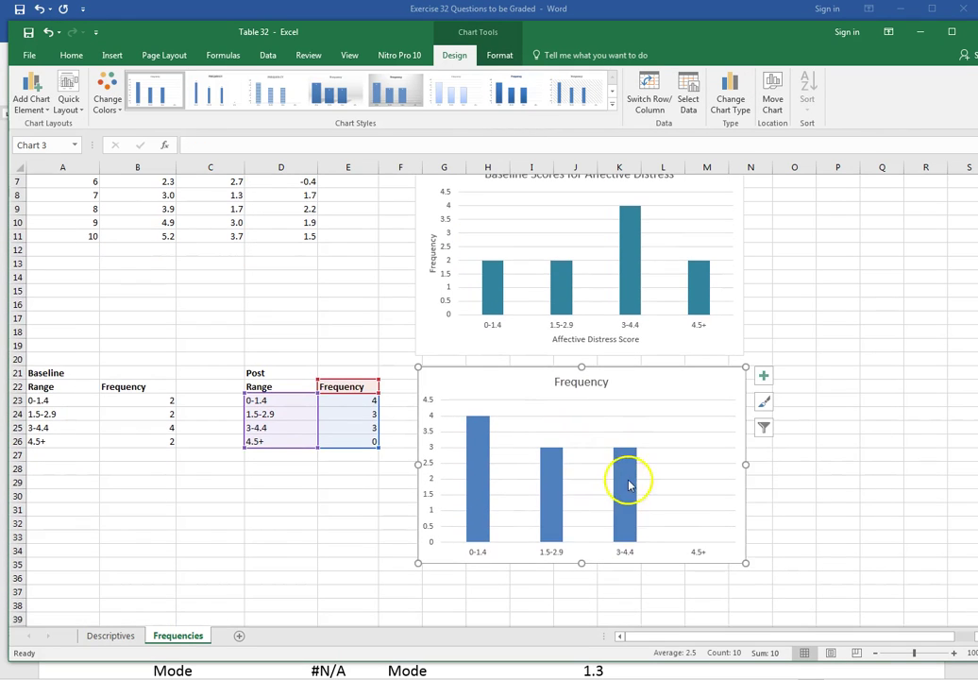
- Fill the Post frequency chart's columns with a dark purple theme color
{"action": "right_click", "coordinate": [628, 482]}
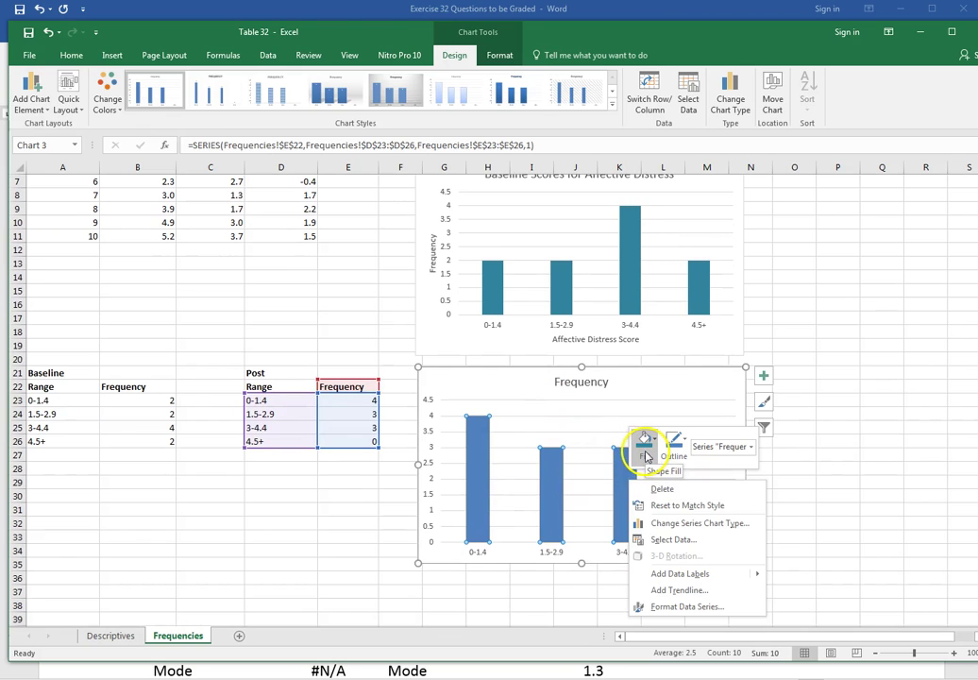
{"action": "left_click", "coordinate": [646, 457]}
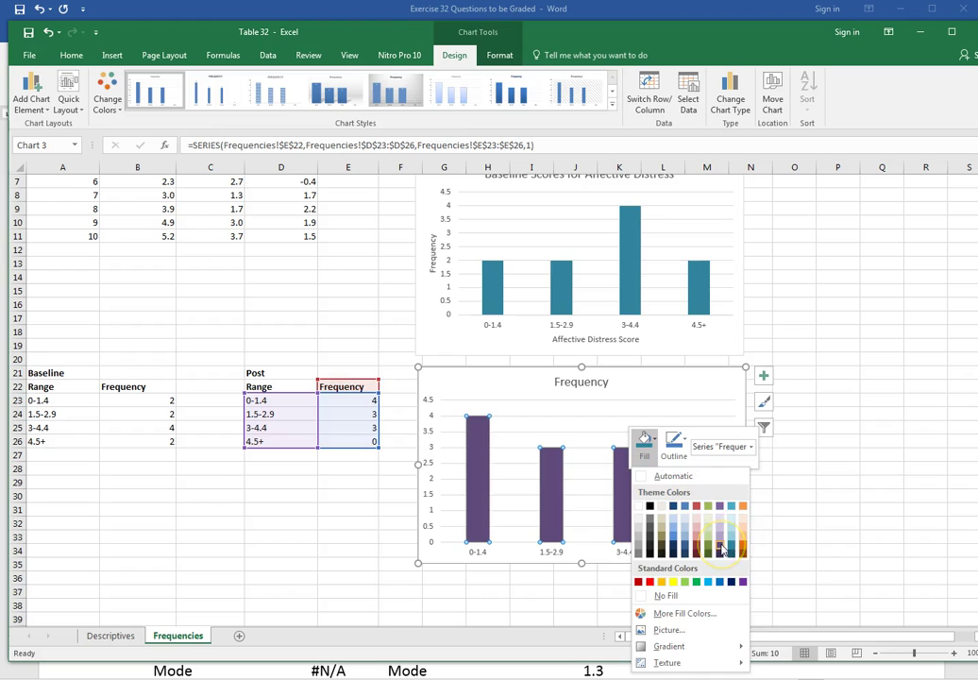
{"action": "left_click", "coordinate": [721, 550]}
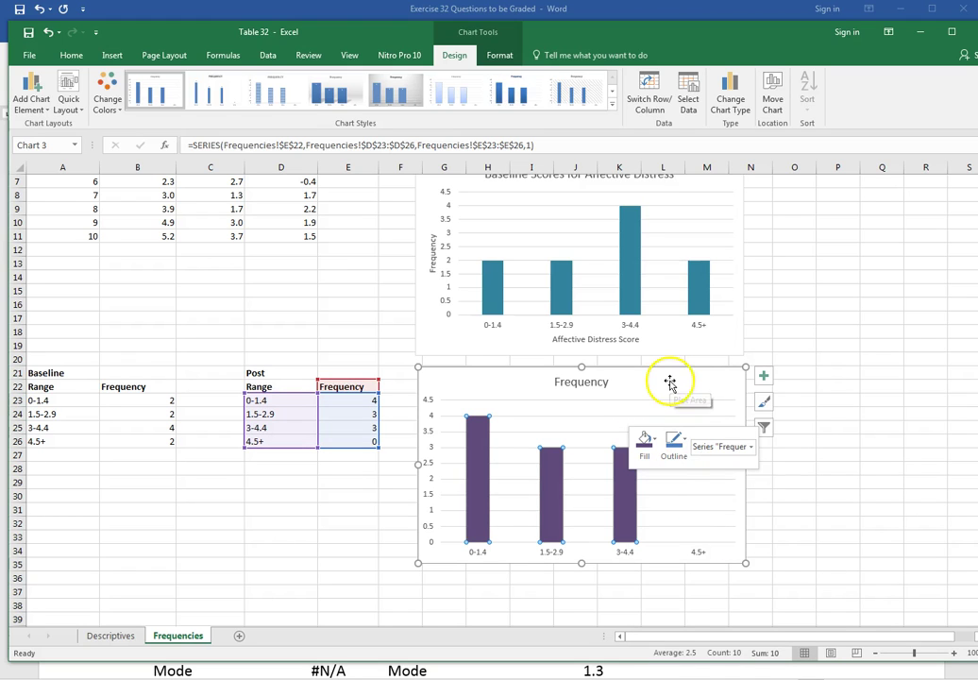
{"action": "key", "text": "Escape"}
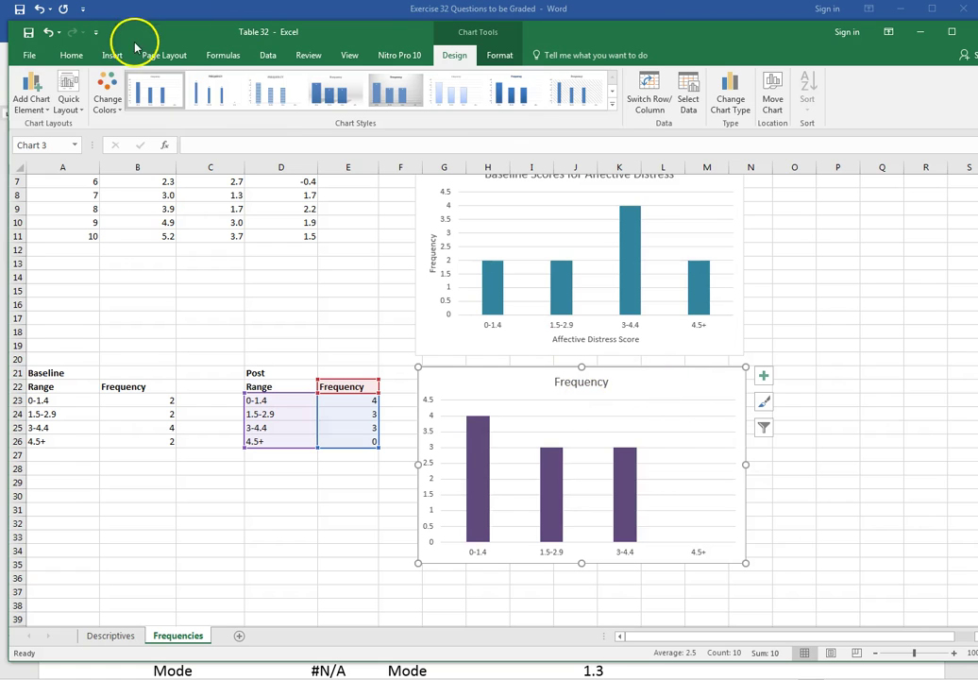
- Add a primary vertical axis title reading "Frequency" to the Post chart
{"action": "left_click", "coordinate": [38, 100]}
{"action": "mouse_move", "coordinate": [51, 143]}
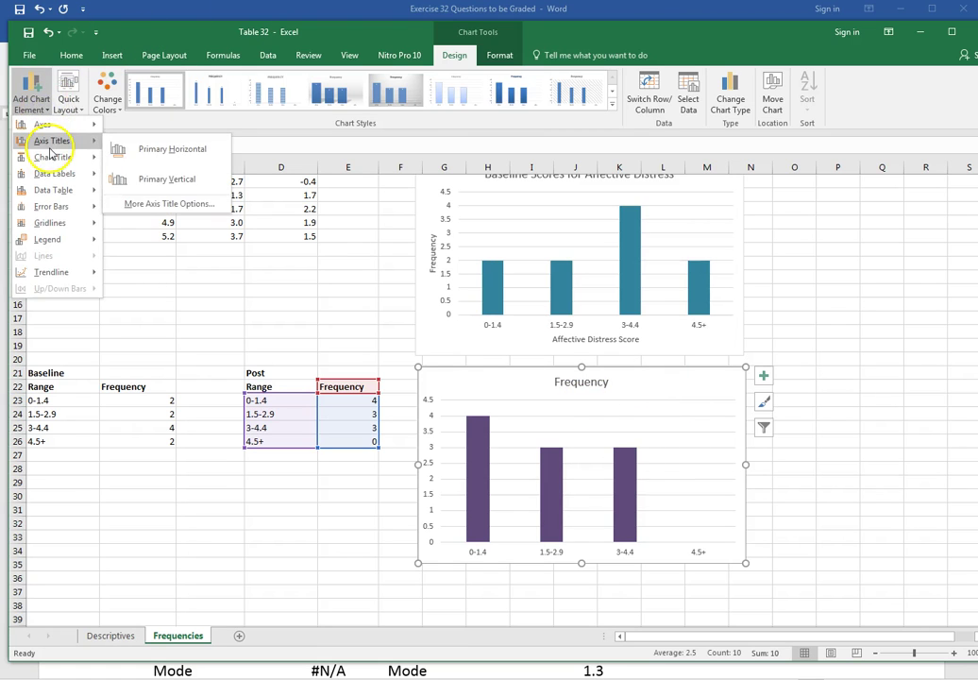
{"action": "left_click", "coordinate": [140, 179]}
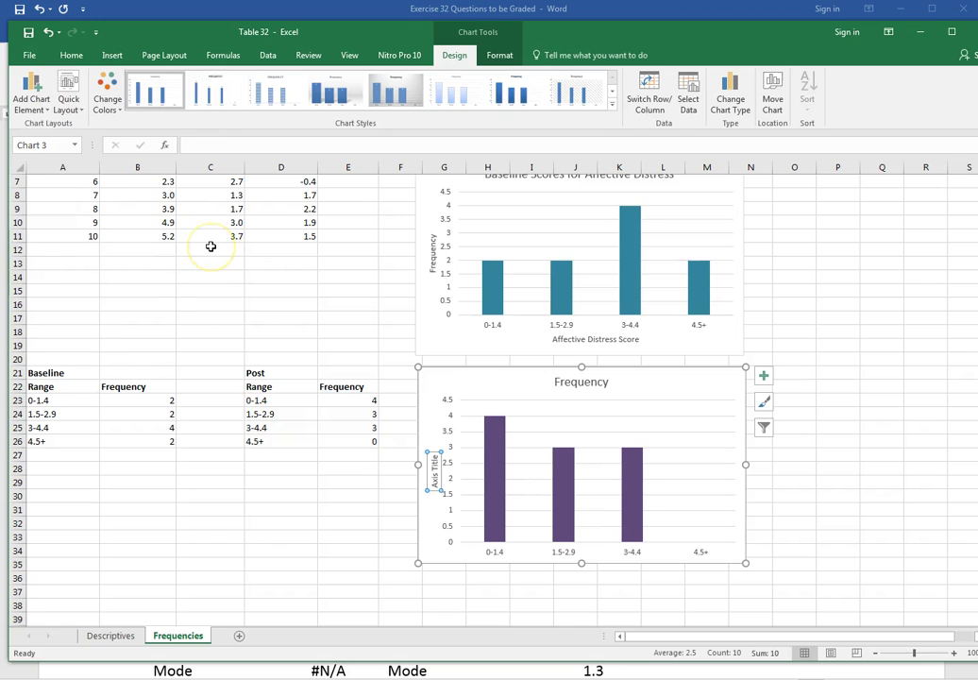
{"action": "type", "text": "Frequency"}
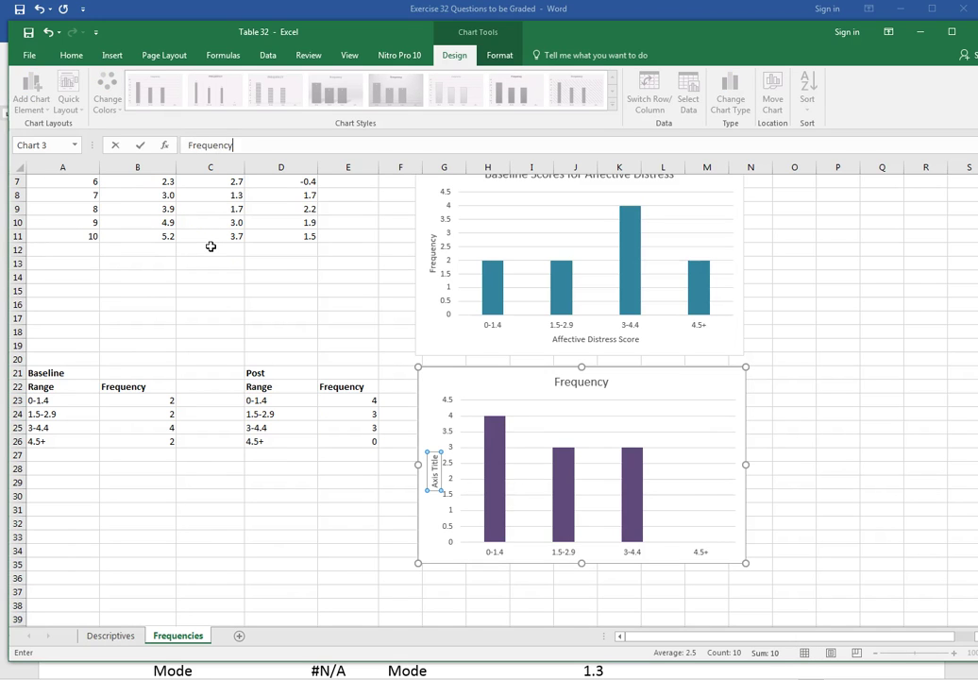
{"action": "left_click", "coordinate": [444, 384]}
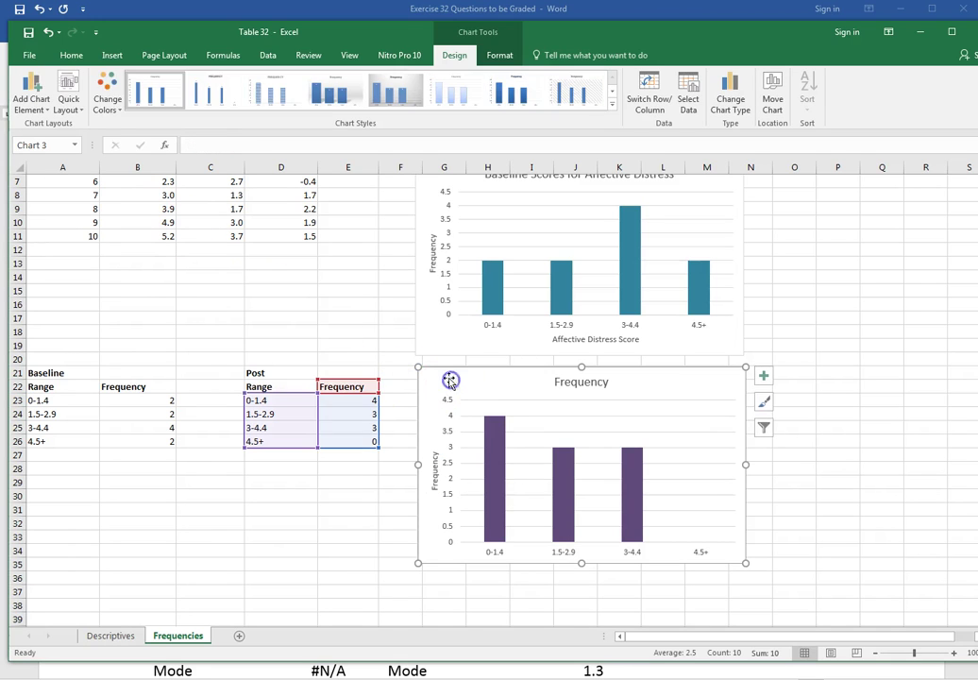
- Add a primary horizontal axis title reading "Affective Distress Score" to the Post chart
{"action": "left_click", "coordinate": [33, 99]}
{"action": "mouse_move", "coordinate": [59, 142]}
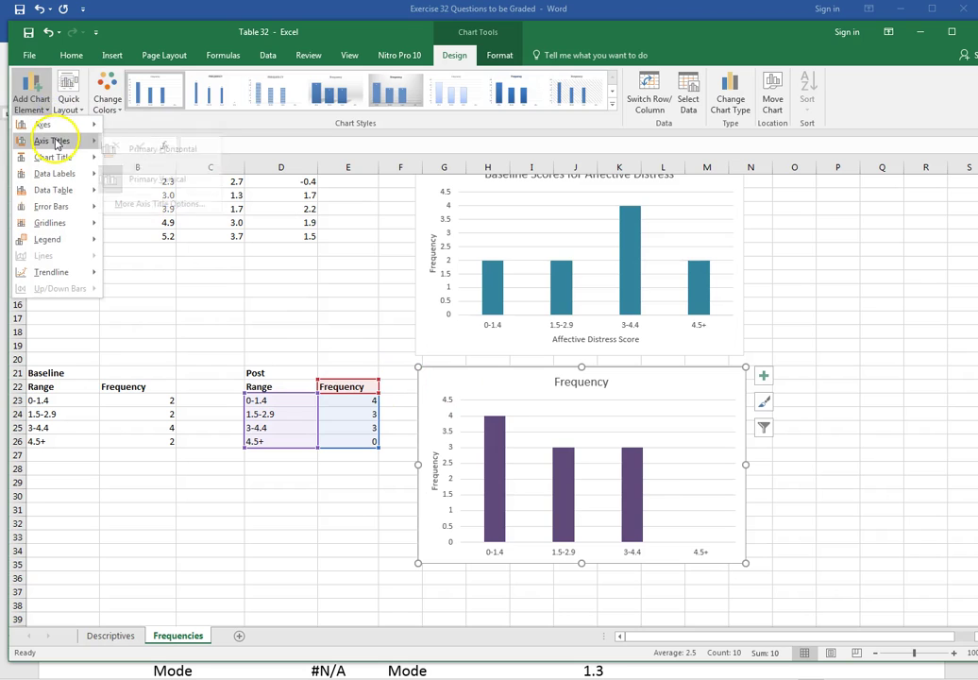
{"action": "left_click", "coordinate": [133, 154]}
{"action": "type", "text": "A"}
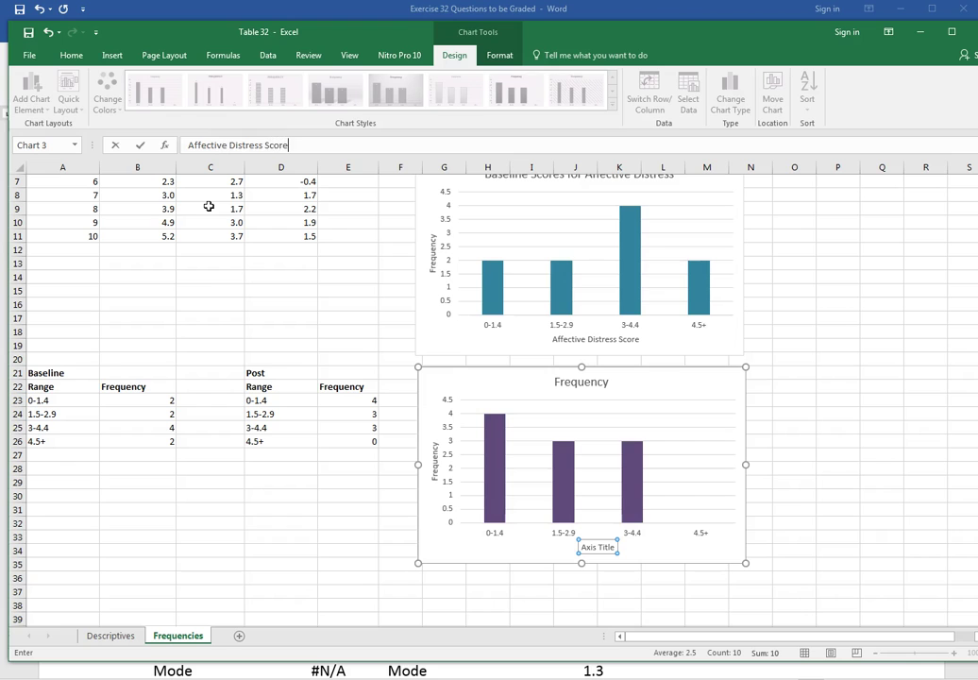
{"action": "type", "text": "ffective Distress Score"}
{"action": "key", "text": "Return"}
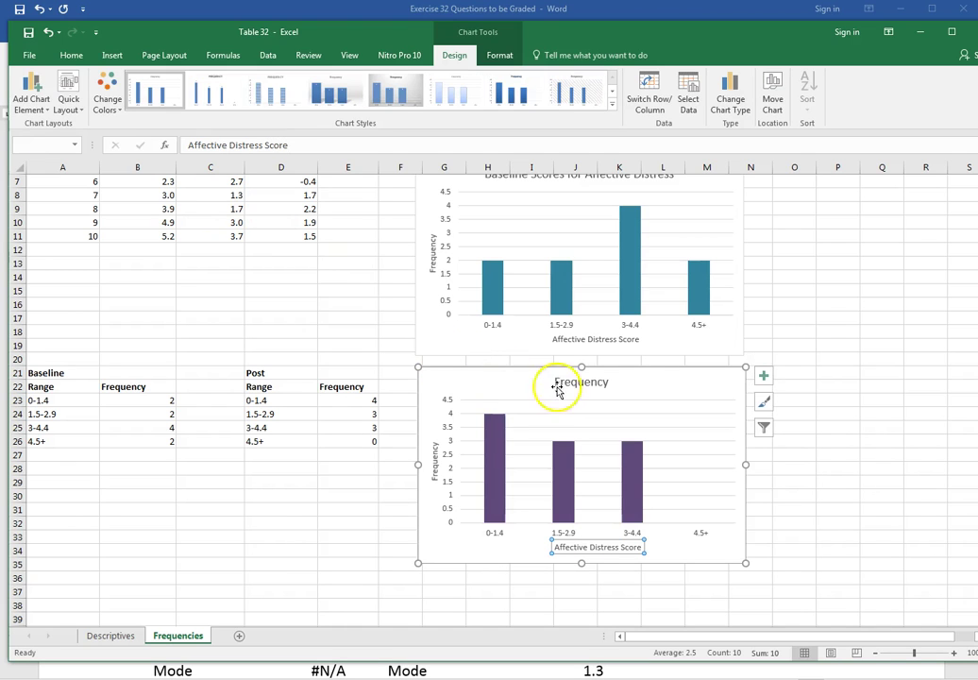
- Replace the Post chart's title with "Post Treatment Scores for Affective Distress"
{"action": "left_click", "coordinate": [563, 382]}
{"action": "left_click_drag", "start_coordinate": [604, 382], "coordinate": [558, 382]}
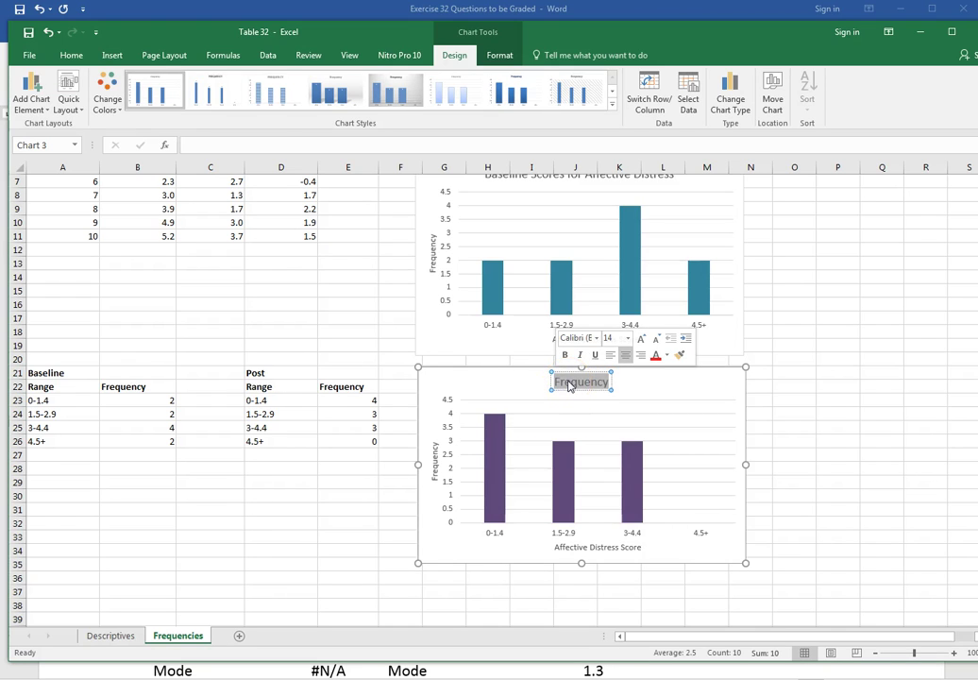
{"action": "type", "text": "Po"}
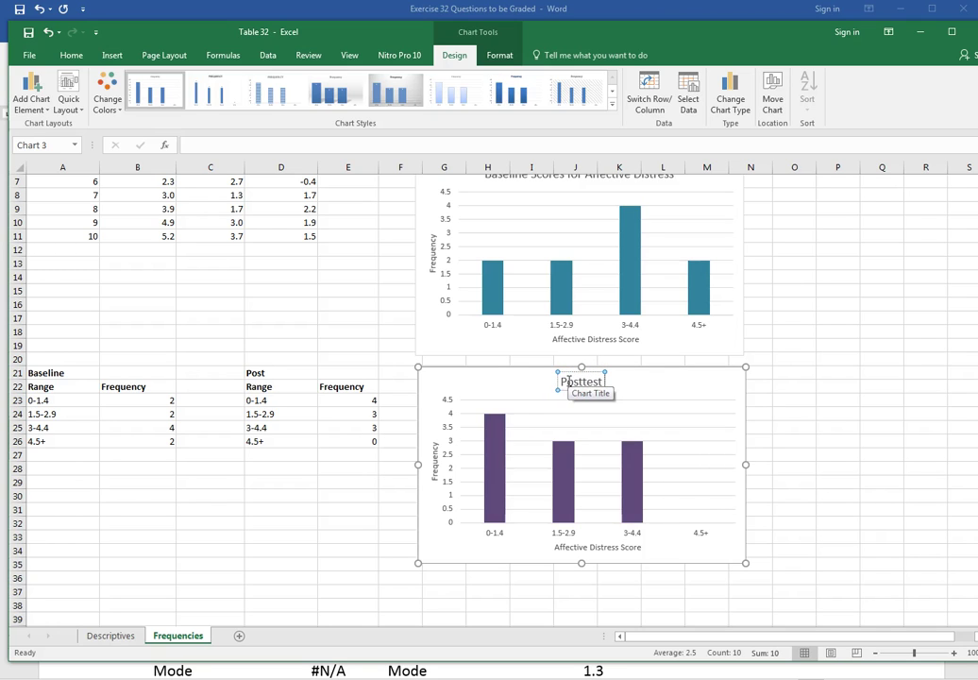
{"action": "type", "text": "st Treatment Affective Distress"}
{"action": "scroll", "coordinate": [567, 378], "scroll_direction": "up", "scroll_amount": 2}
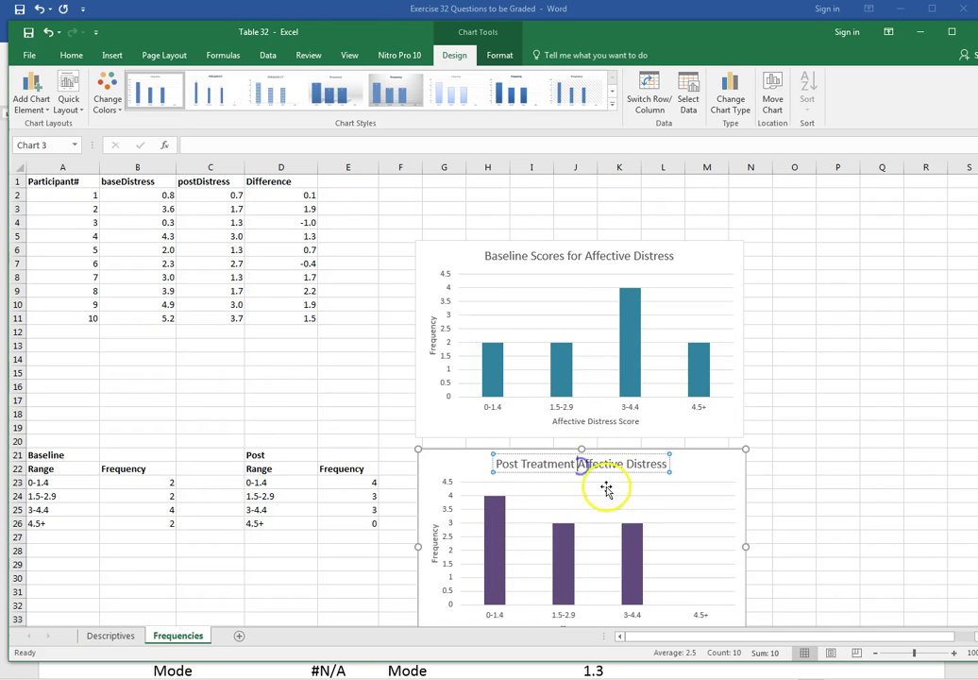
{"action": "type", "text": "Scores for"}
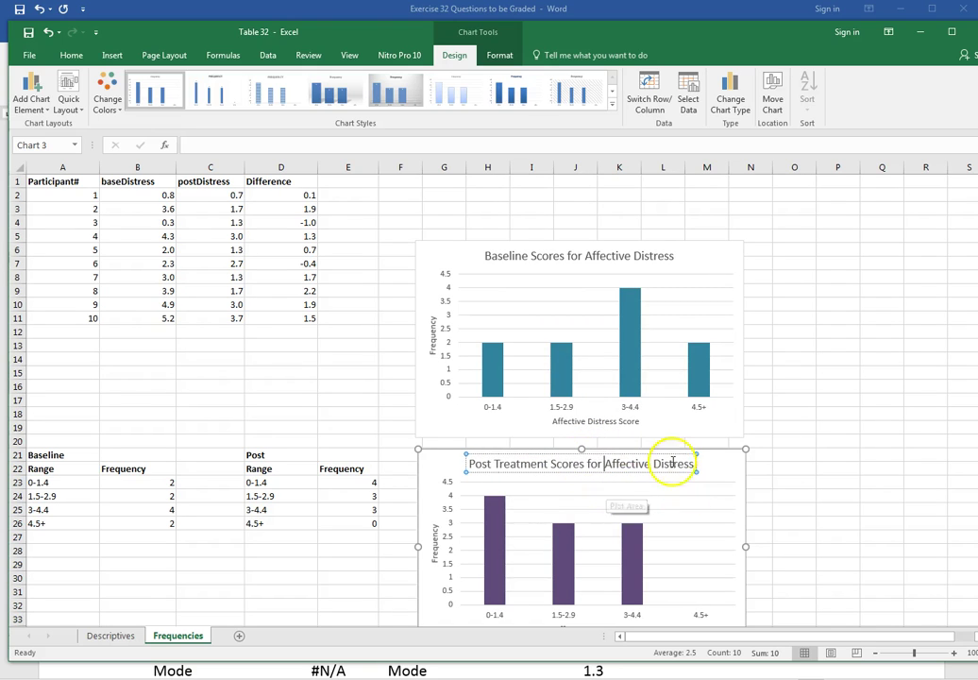
{"action": "left_click", "coordinate": [799, 465]}
{"action": "scroll", "coordinate": [823, 417], "scroll_direction": "down", "scroll_amount": 3}
{"action": "scroll", "coordinate": [823, 417], "scroll_direction": "up", "scroll_amount": 3}
- Copy the Baseline chart into the Word document beneath question 2 and shrink it to about 3.9 inches wide
{"action": "left_click", "coordinate": [706, 249]}
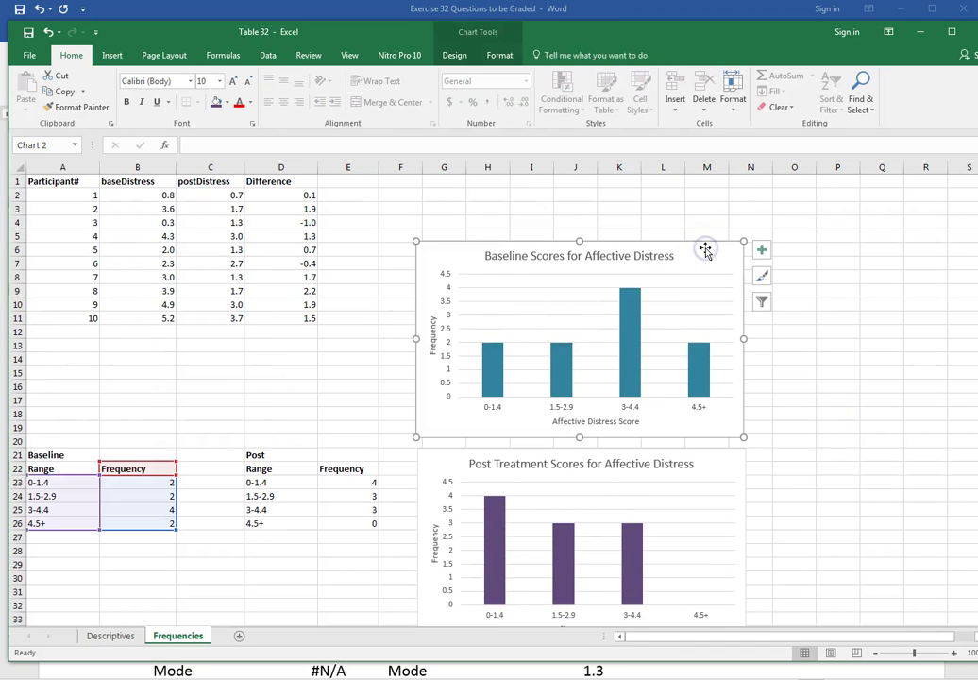
{"action": "left_click", "coordinate": [37, 672]}
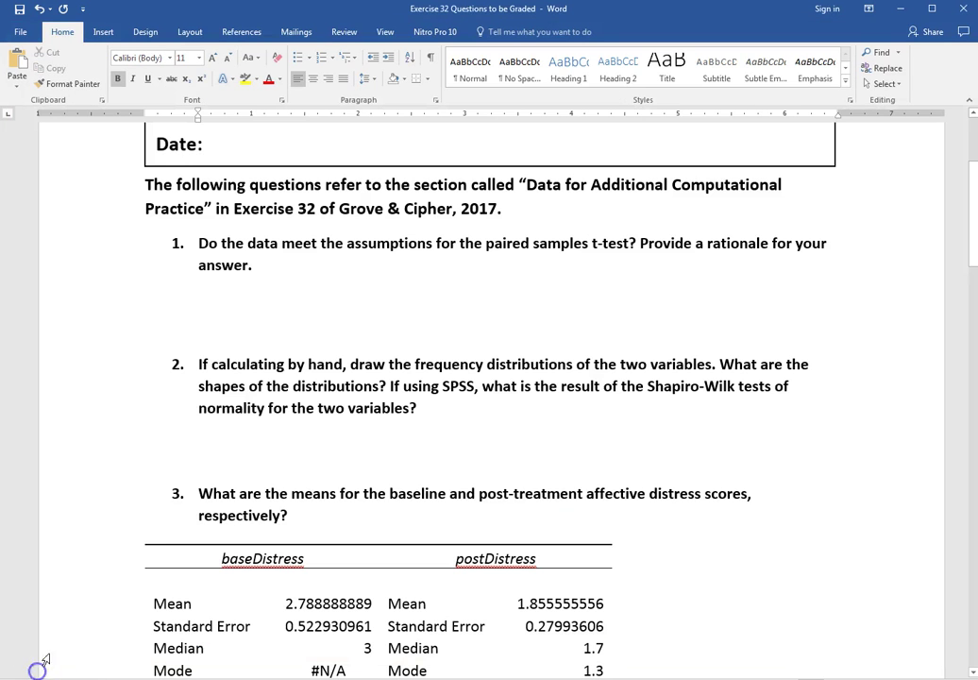
{"action": "left_click", "coordinate": [269, 445]}
{"action": "key", "text": "ctrl+v"}
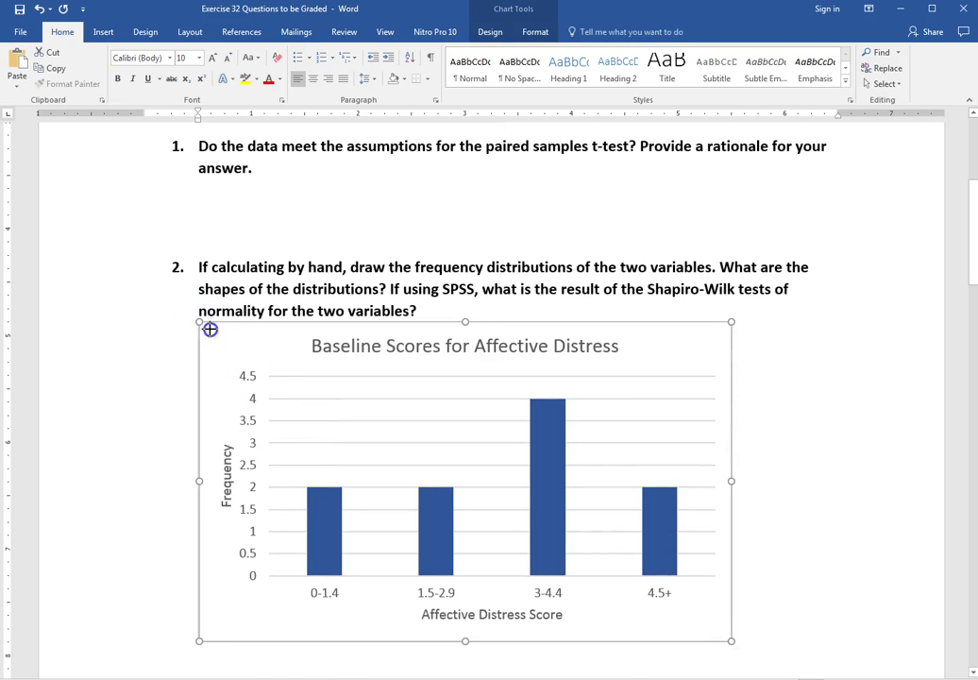
{"action": "left_click", "coordinate": [301, 540]}
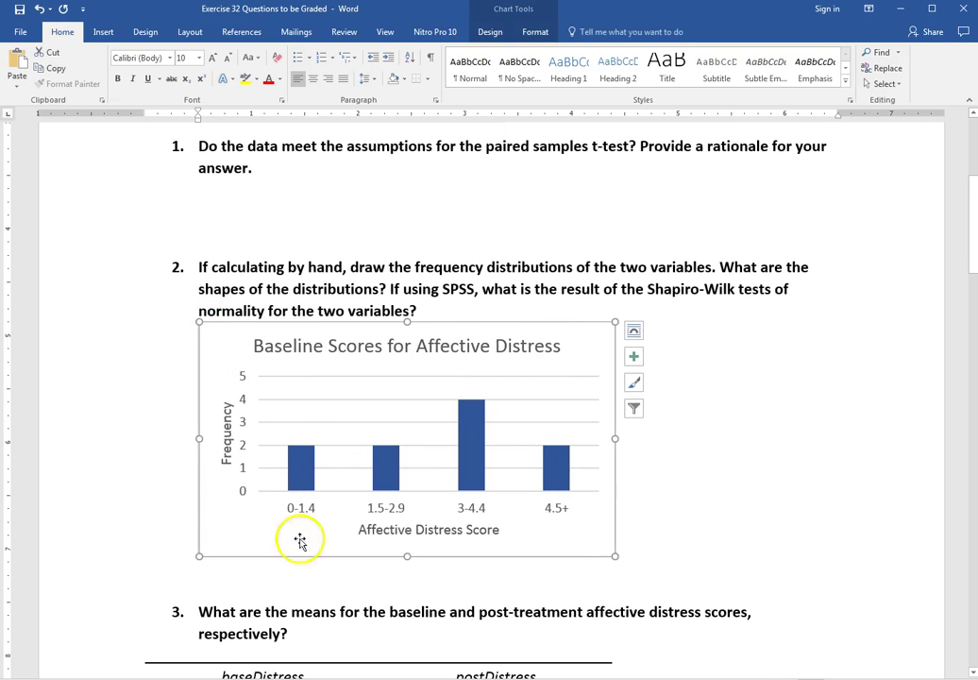
- Copy the Post Treatment chart from Excel into Word beneath the Baseline chart and shrink it to the same width of about 3.9 inches
{"action": "key", "text": "alt+Tab"}
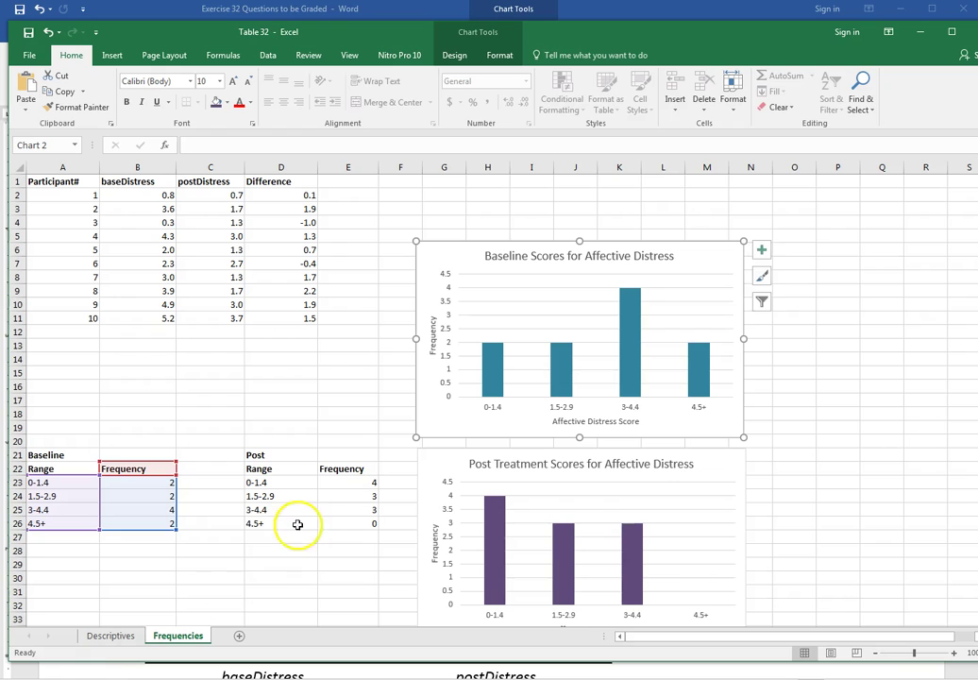
{"action": "left_click", "coordinate": [436, 465]}
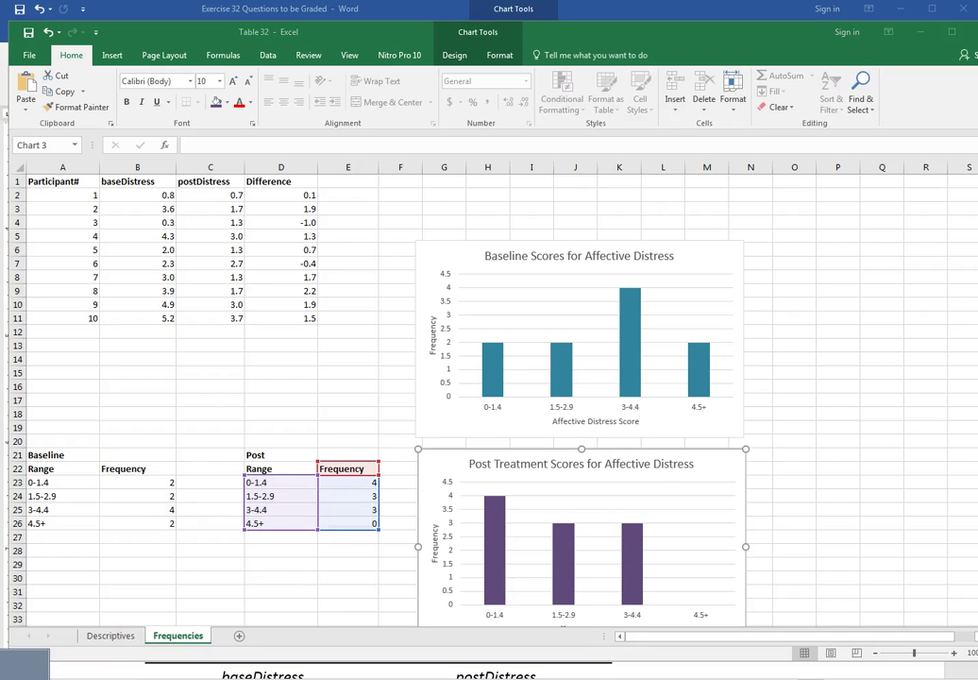
{"action": "key", "text": "alt+Tab"}
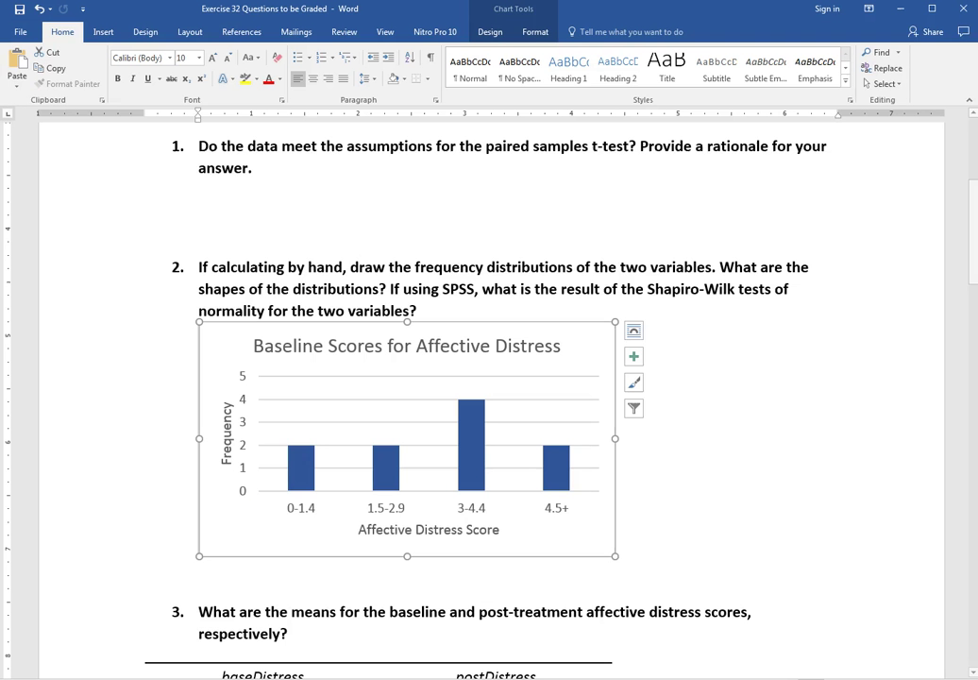
{"action": "left_click", "coordinate": [250, 573]}
{"action": "key", "text": "ctrl+v"}
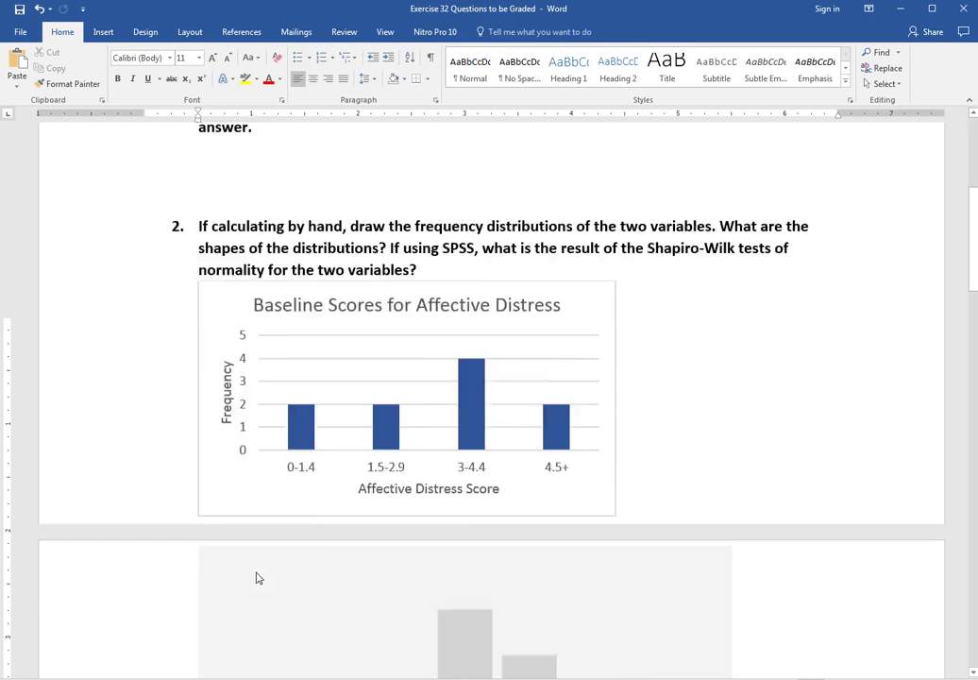
{"action": "left_click", "coordinate": [225, 342]}
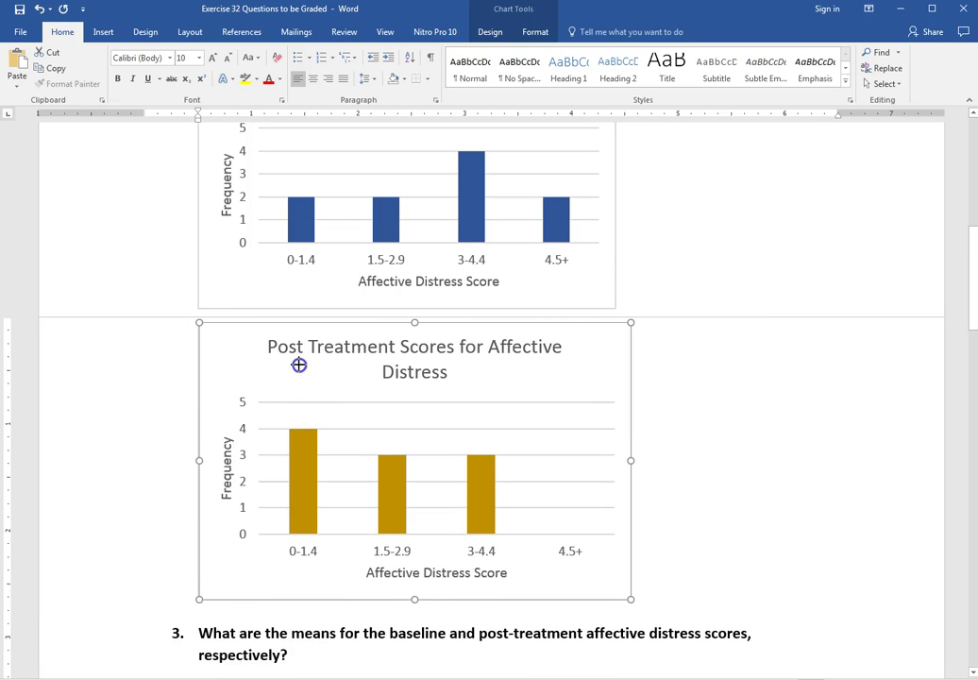
{"action": "left_click", "coordinate": [441, 453]}
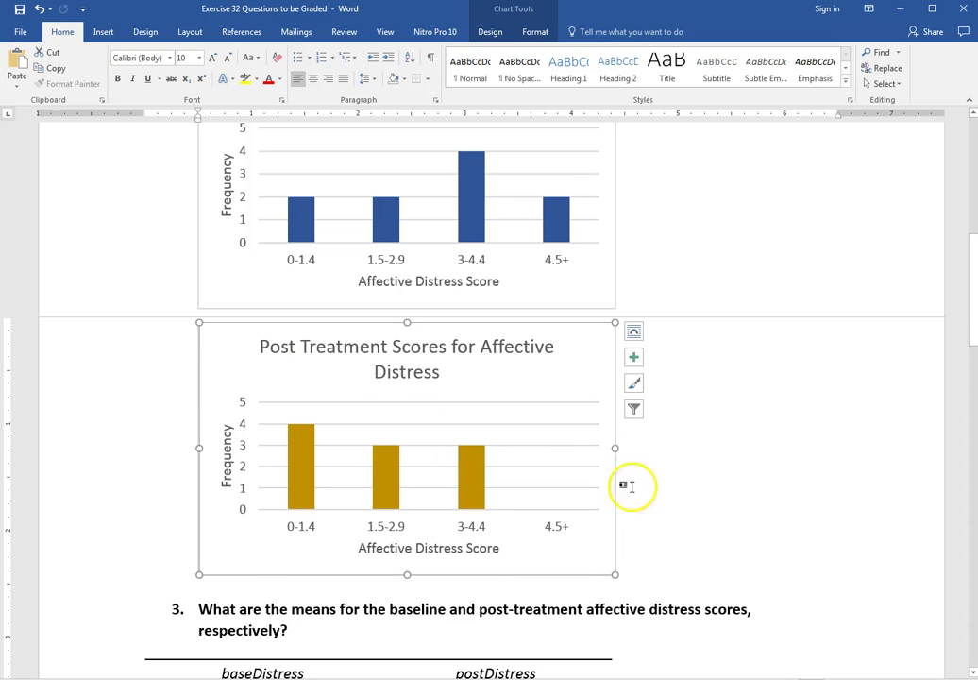
{"action": "left_click", "coordinate": [656, 503]}
{"action": "scroll", "coordinate": [672, 513], "scroll_direction": "up", "scroll_amount": 4}
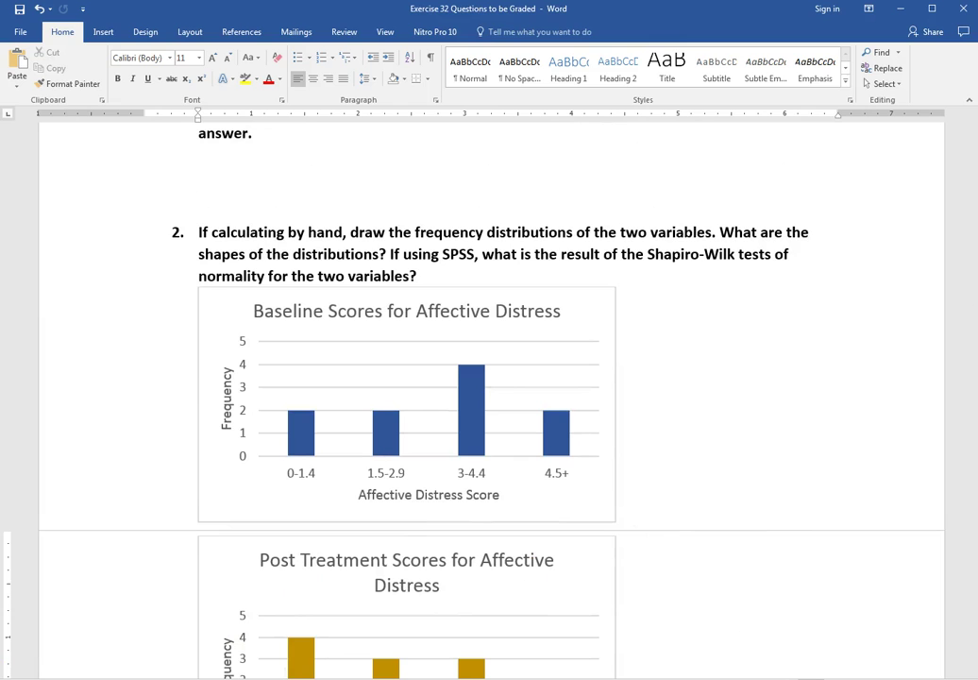
- Switch to the Table 32 workbook in Excel and copy the baseDistress scores in B2:B11
{"action": "key", "text": "alt+Tab"}
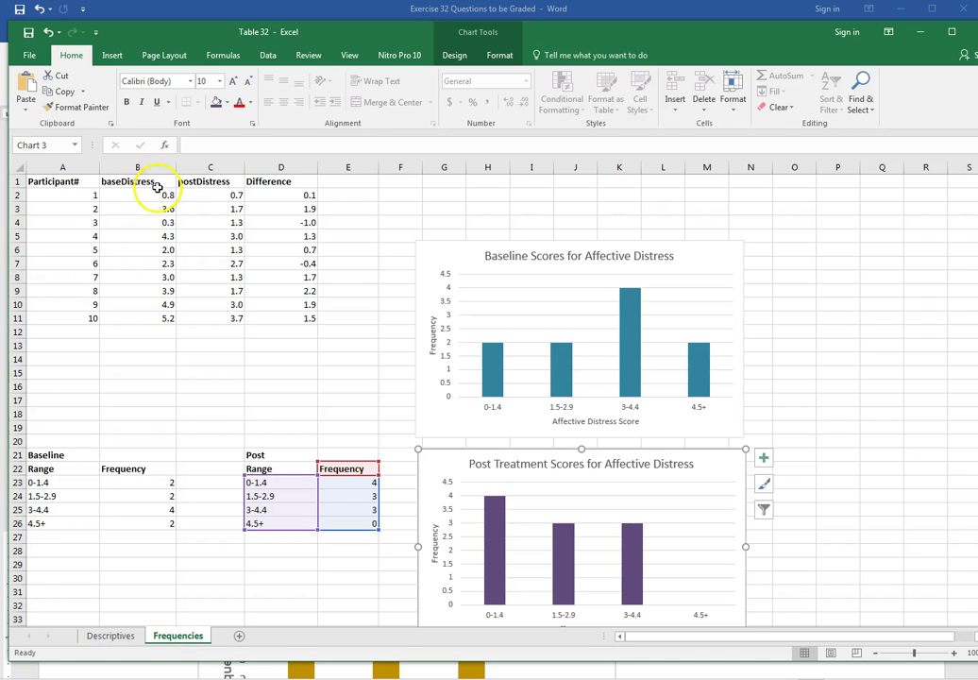
{"action": "left_click_drag", "start_coordinate": [158, 190], "coordinate": [167, 316]}
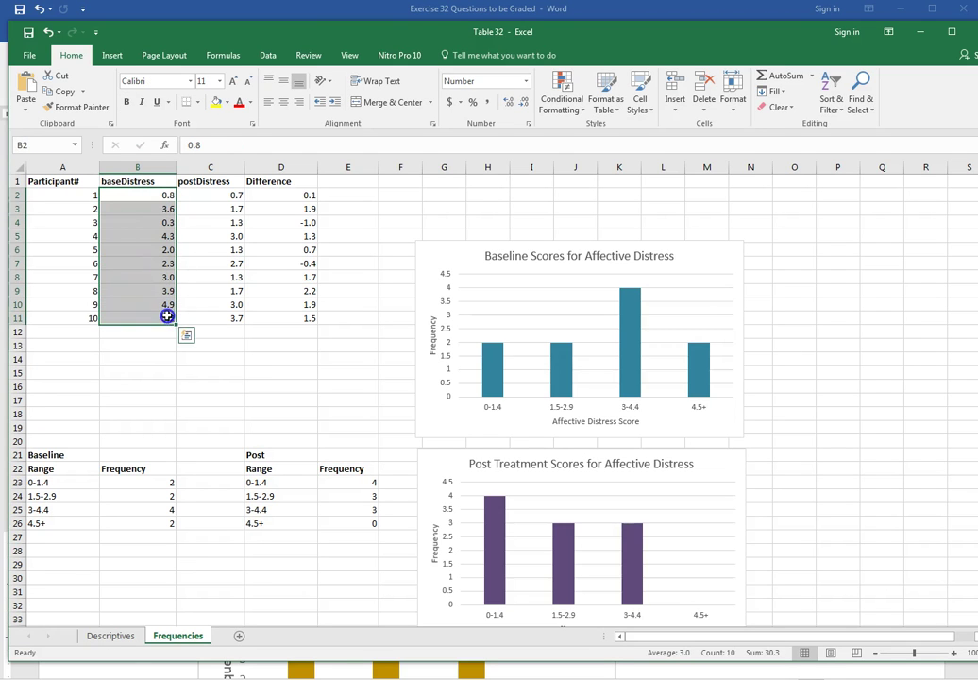
{"action": "key", "text": "ctrl+c"}
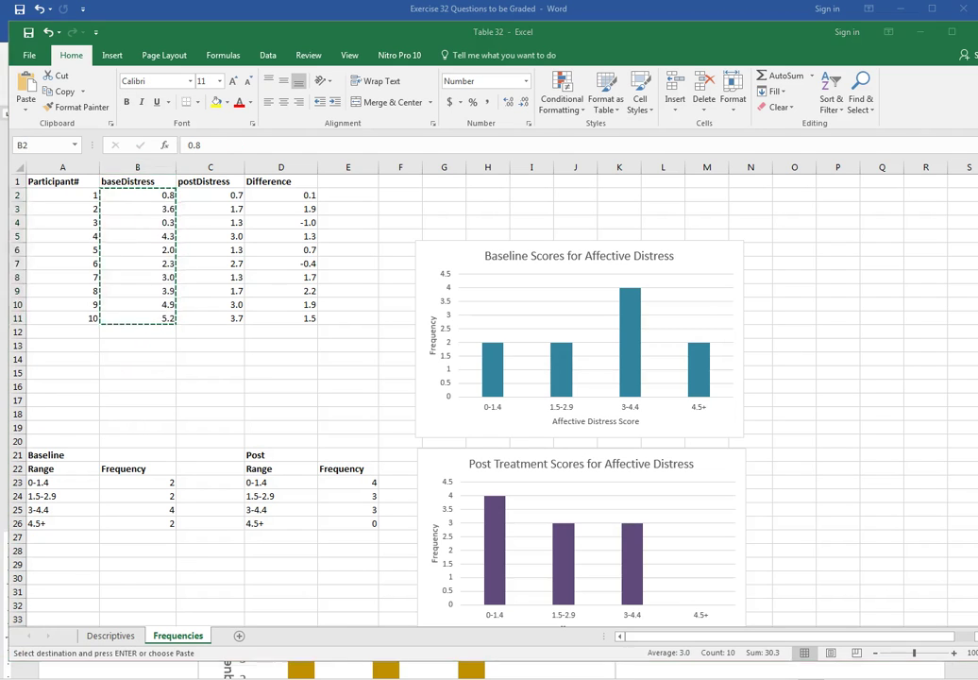
- Switch to the Easy Histogram Maker page in the browser, paste the copied baseline scores and generate their histogram
{"action": "key", "text": "alt+Tab"}
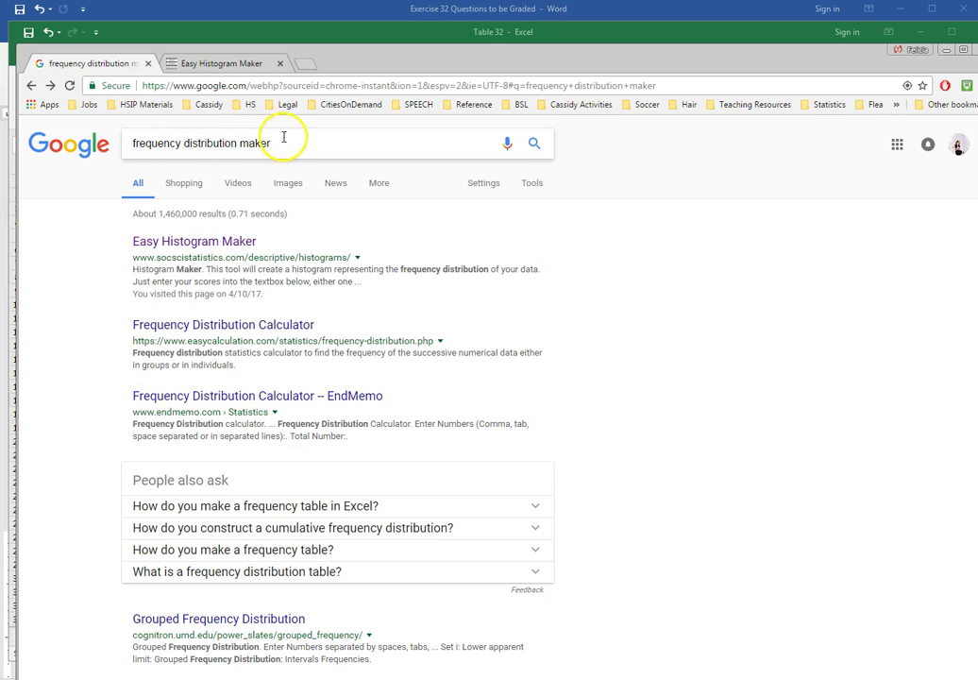
{"action": "left_click", "coordinate": [221, 63]}
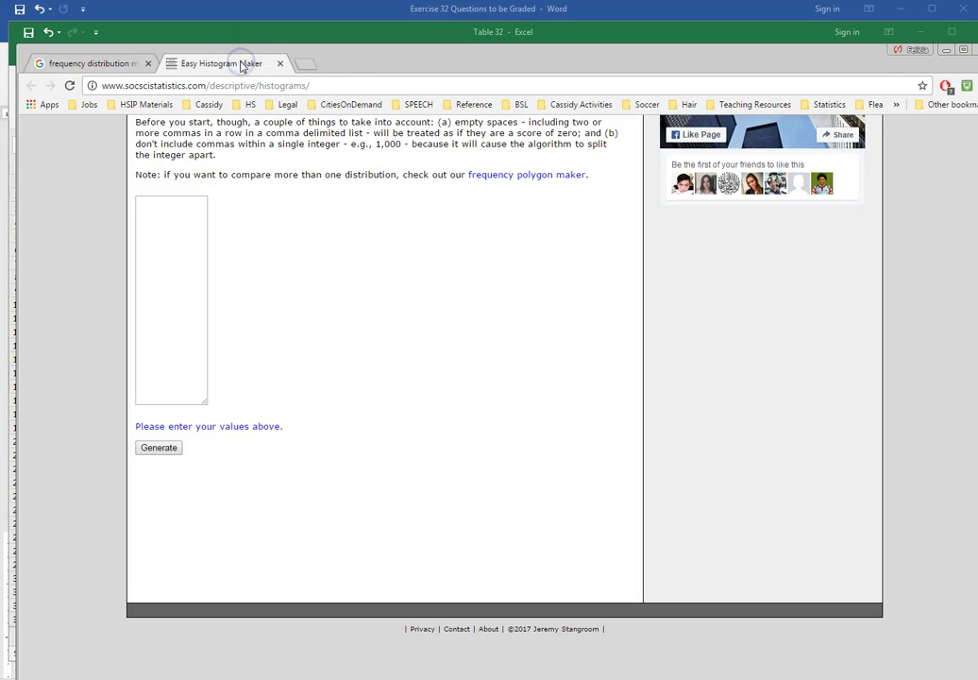
{"action": "scroll", "coordinate": [280, 359], "scroll_direction": "up", "scroll_amount": 2}
{"action": "left_click", "coordinate": [173, 384]}
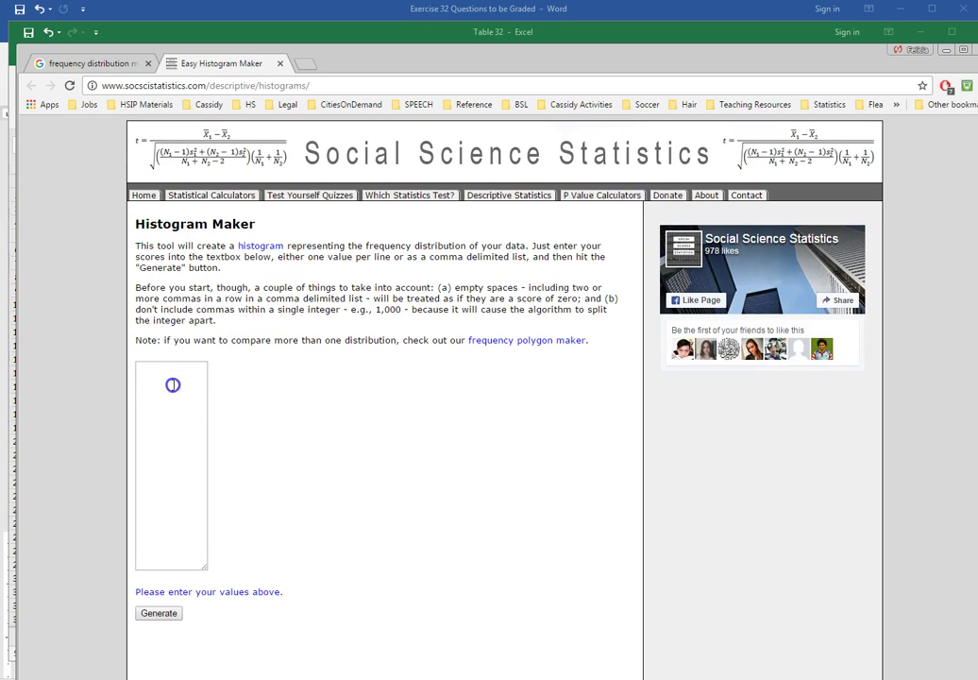
{"action": "key", "text": "ctrl+v"}
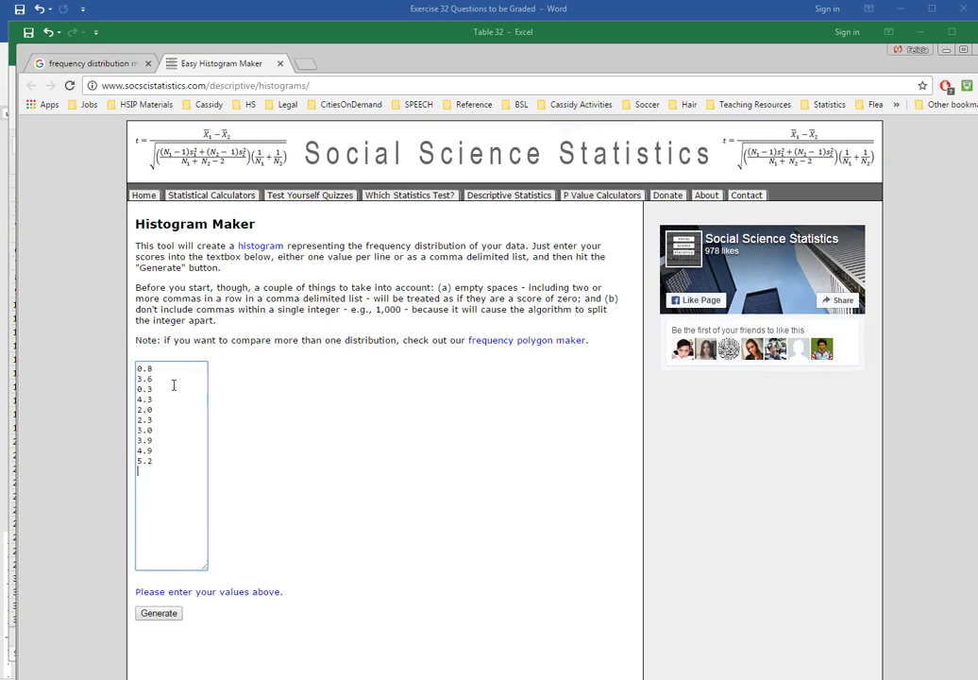
{"action": "left_click", "coordinate": [157, 613]}
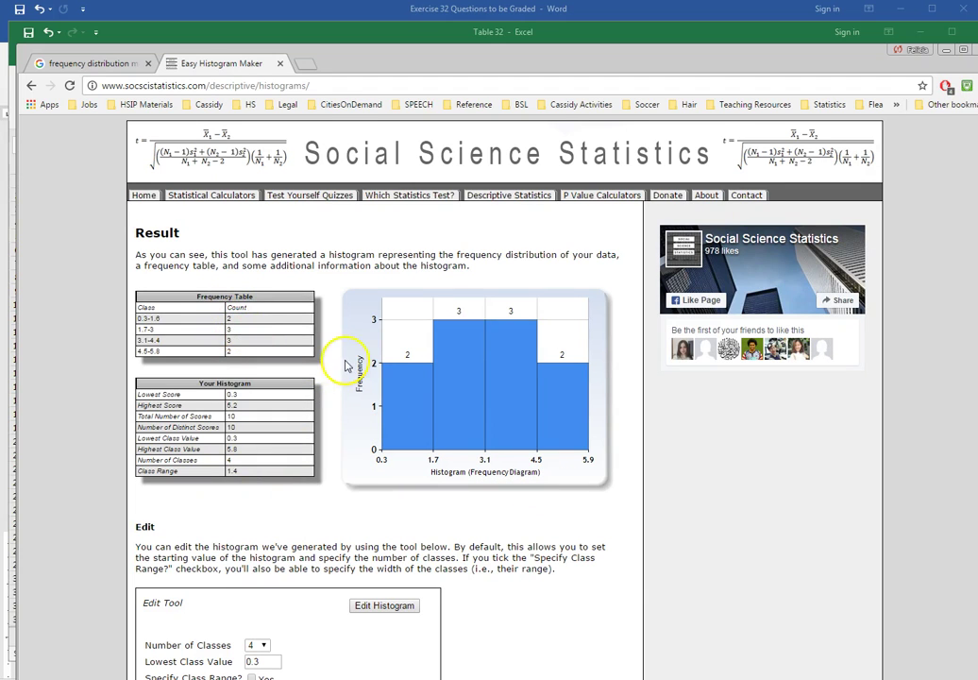
{"action": "mouse_move", "coordinate": [369, 300]}
{"action": "left_mouse_down"}
{"action": "mouse_move", "coordinate": [456, 463]}
{"action": "mouse_move", "coordinate": [375, 307]}
{"action": "left_mouse_up"}
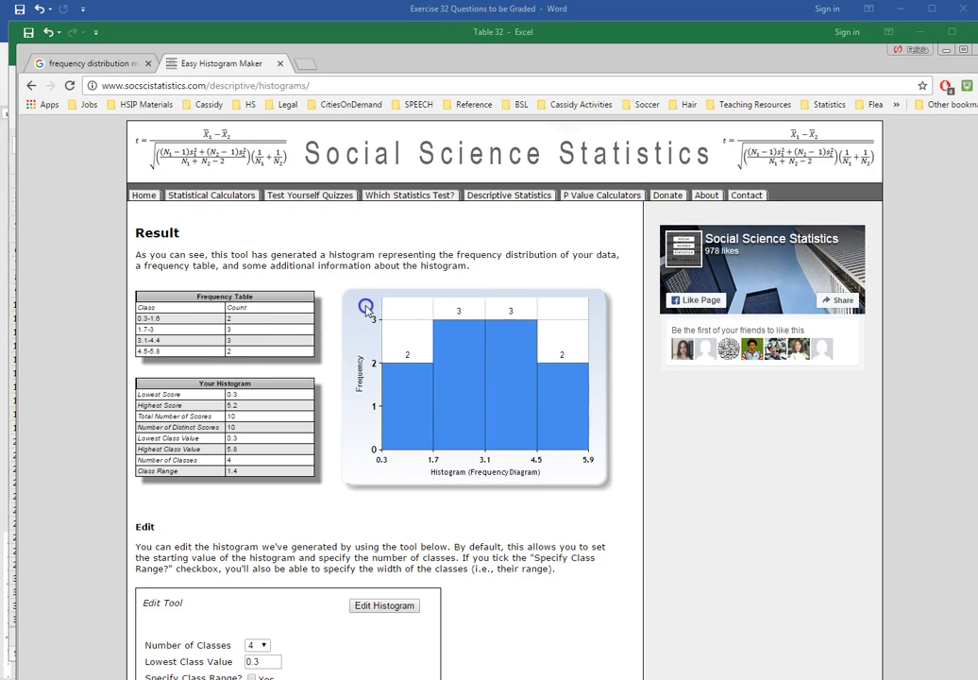
- Try to copy the generated baseline histogram image from the webpage into the Word document beneath the Post Treatment chart
{"action": "right_click", "coordinate": [367, 308]}
{"action": "left_click", "coordinate": [403, 348]}
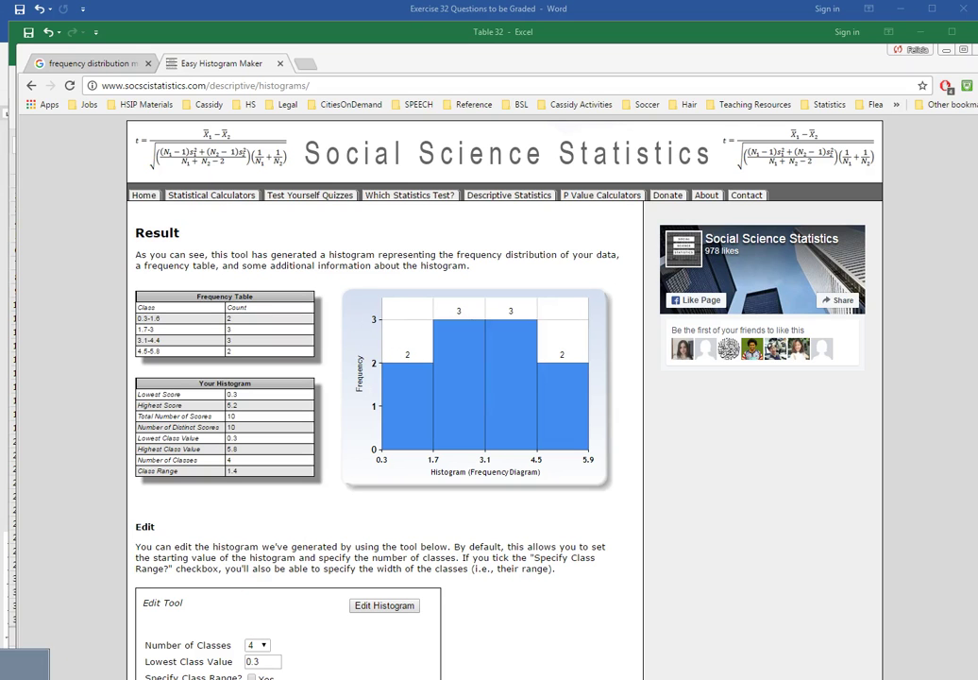
{"action": "left_click", "coordinate": [17, 666]}
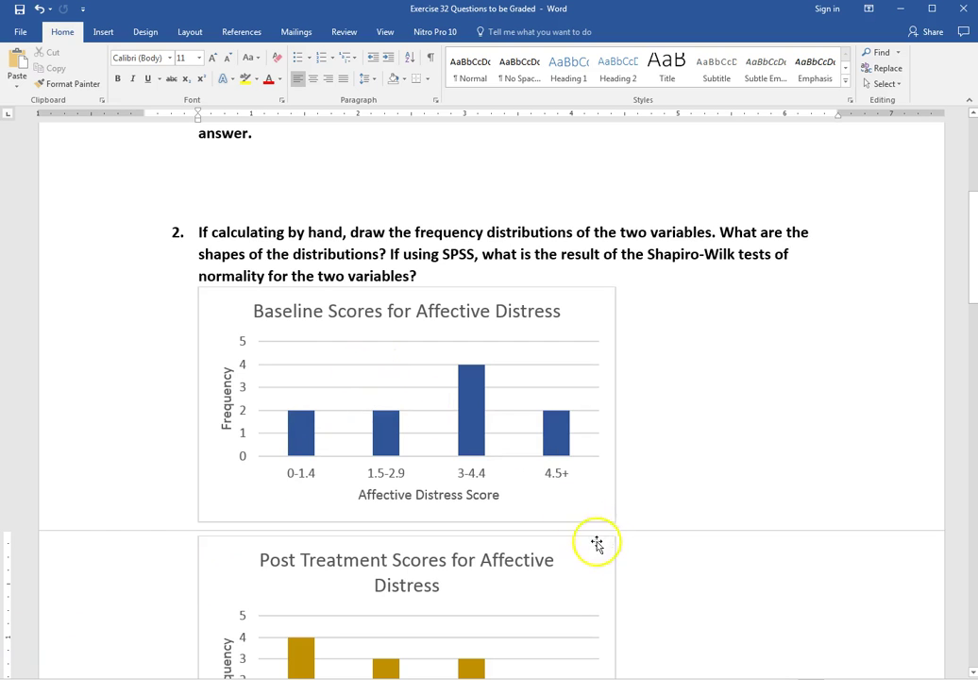
{"action": "scroll", "coordinate": [647, 579], "scroll_direction": "down", "scroll_amount": 6}
{"action": "key", "text": "ctrl+v"}
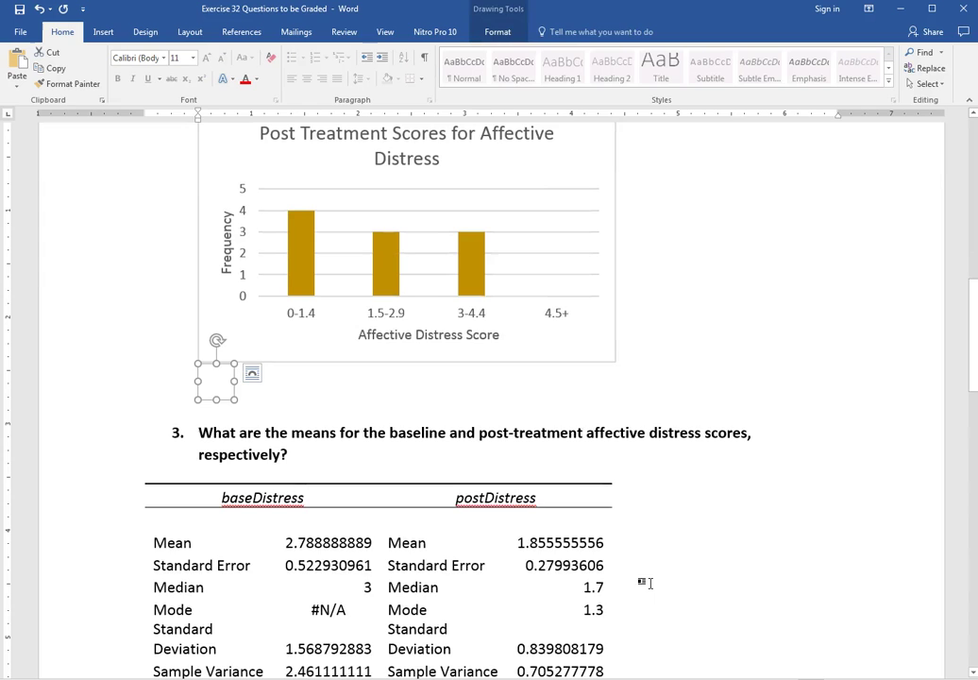
{"action": "scroll", "coordinate": [651, 579], "scroll_direction": "up", "scroll_amount": 7}
{"action": "left_click", "coordinate": [651, 579]}
{"action": "scroll", "coordinate": [650, 576], "scroll_direction": "down", "scroll_amount": 7}
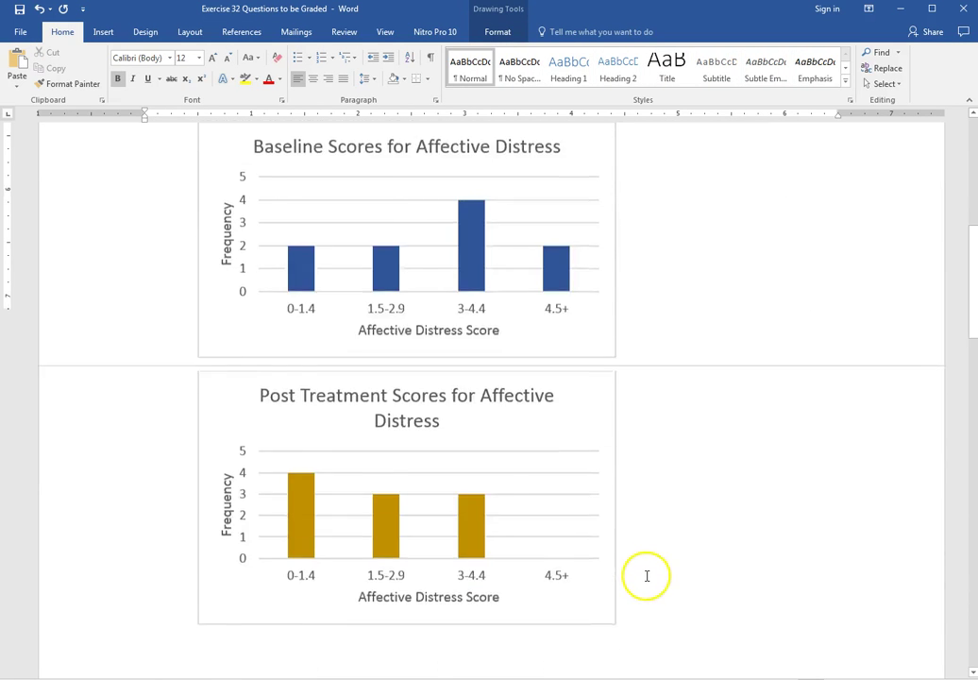
{"action": "left_click", "coordinate": [381, 591]}
{"action": "left_click", "coordinate": [142, 679]}
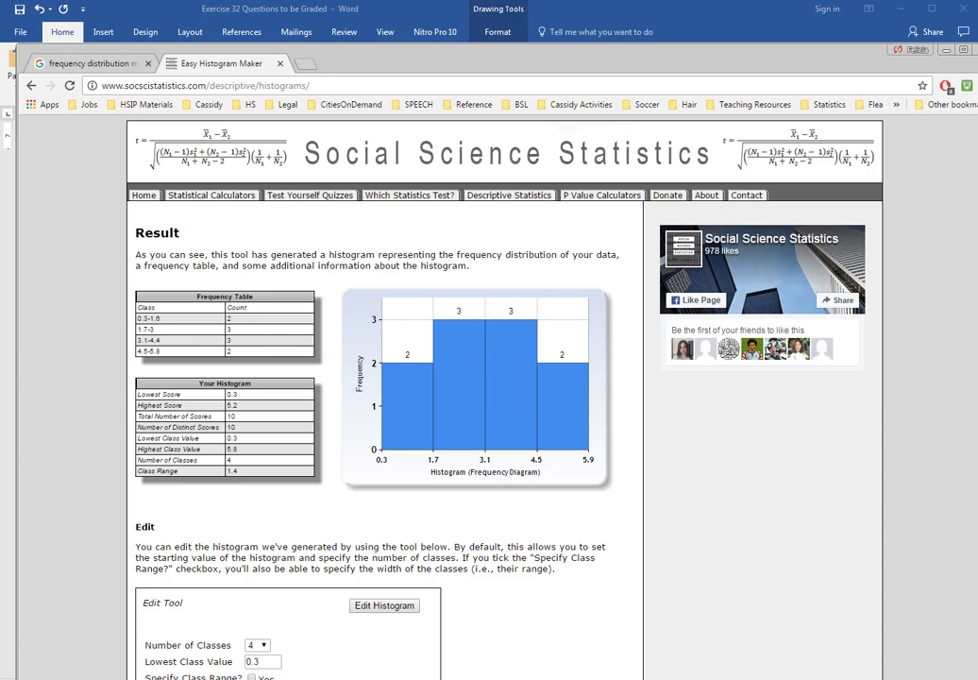
{"action": "right_click", "coordinate": [434, 330]}
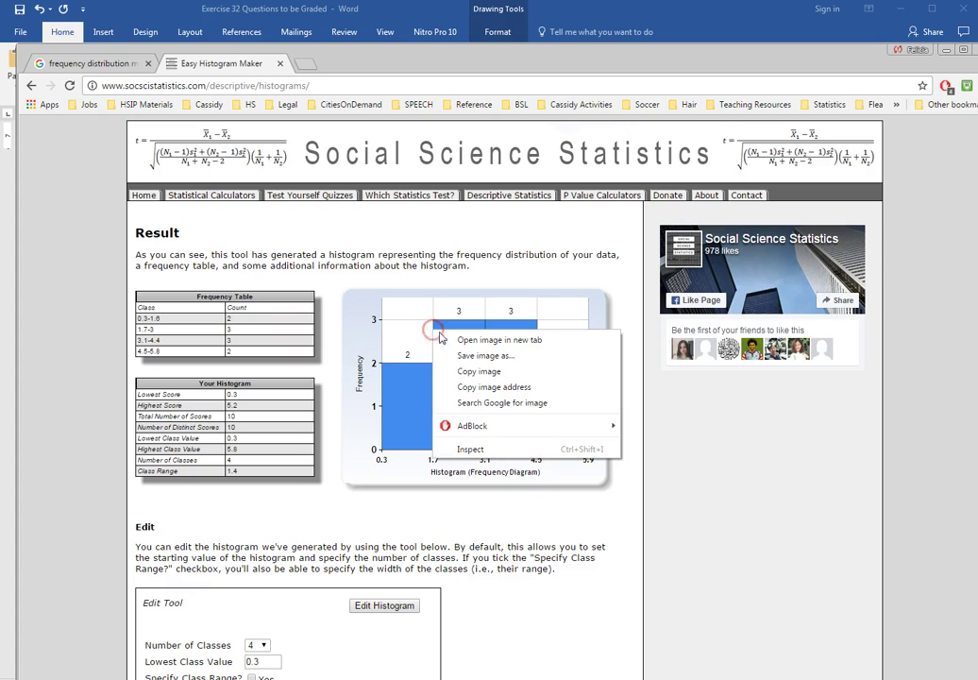
{"action": "left_click", "coordinate": [466, 356]}
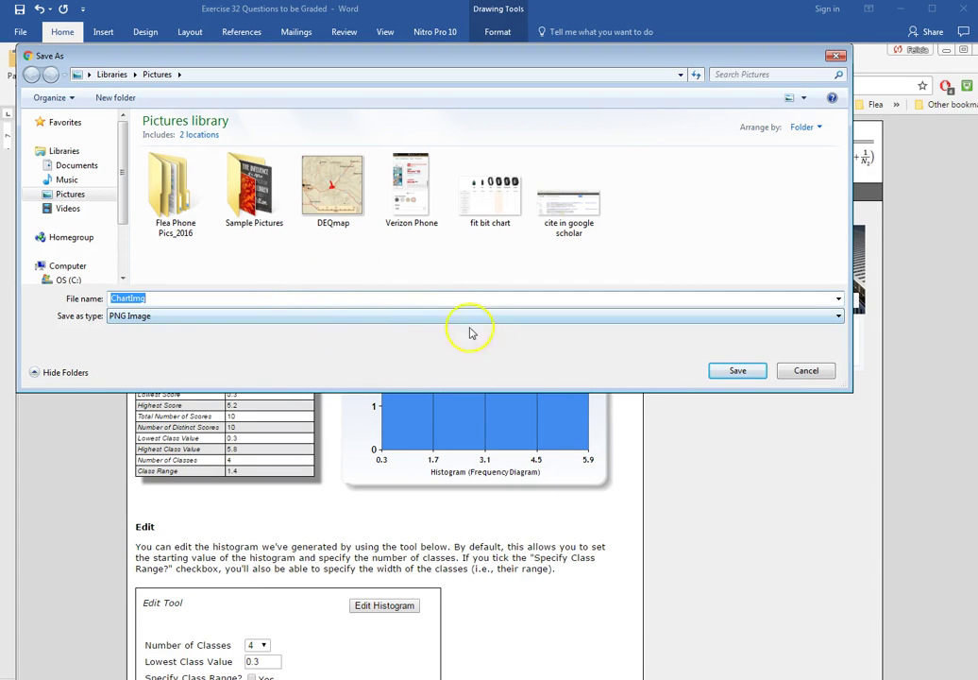
{"action": "left_click", "coordinate": [805, 372]}
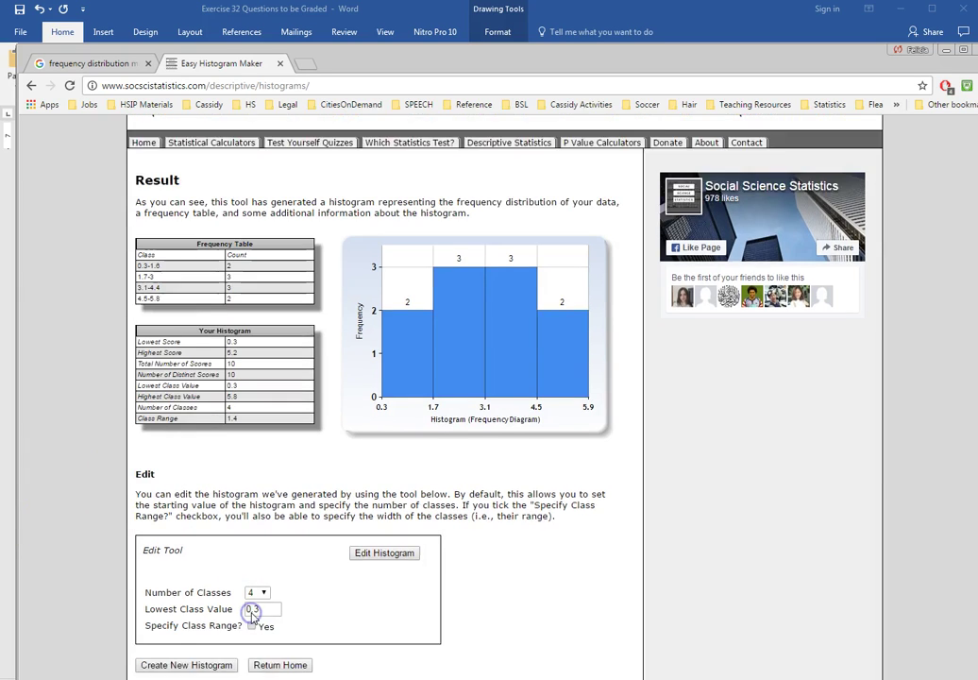
- Regenerate the baseline histogram with 5 classes and a lowest class value of 0.0
{"action": "scroll", "coordinate": [248, 608], "scroll_direction": "down", "scroll_amount": 3}
{"action": "left_click", "coordinate": [263, 510]}
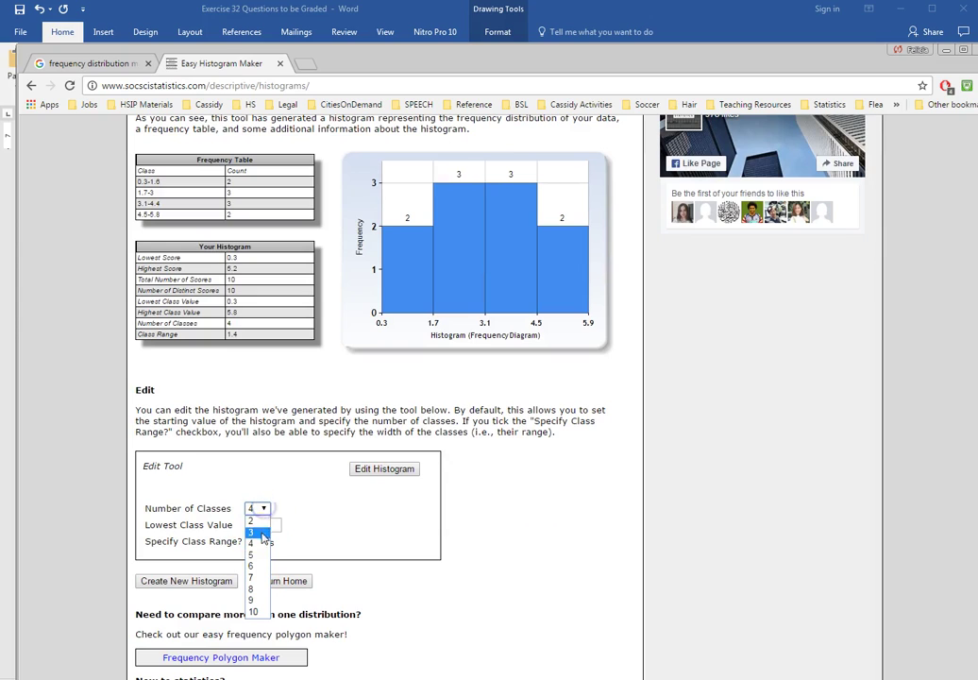
{"action": "left_click", "coordinate": [260, 556]}
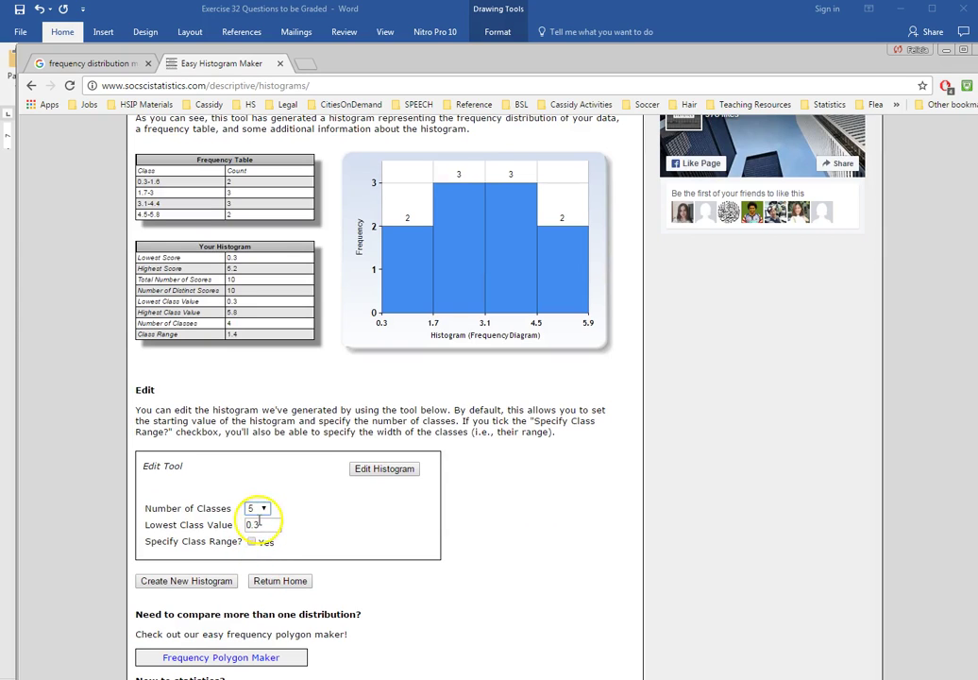
{"action": "double_click", "coordinate": [258, 524]}
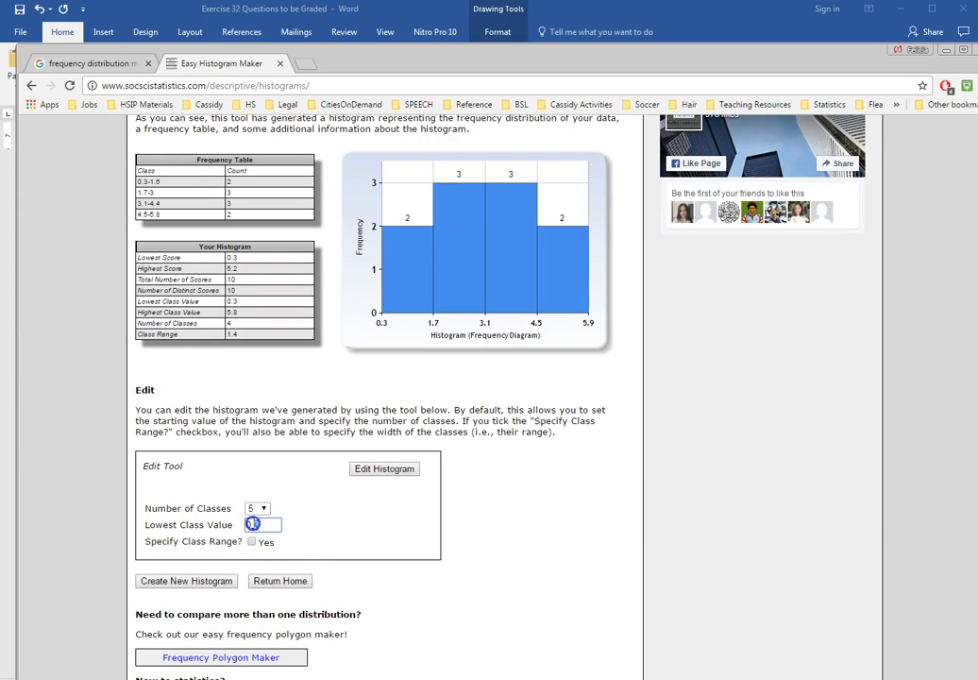
{"action": "type", "text": "0"}
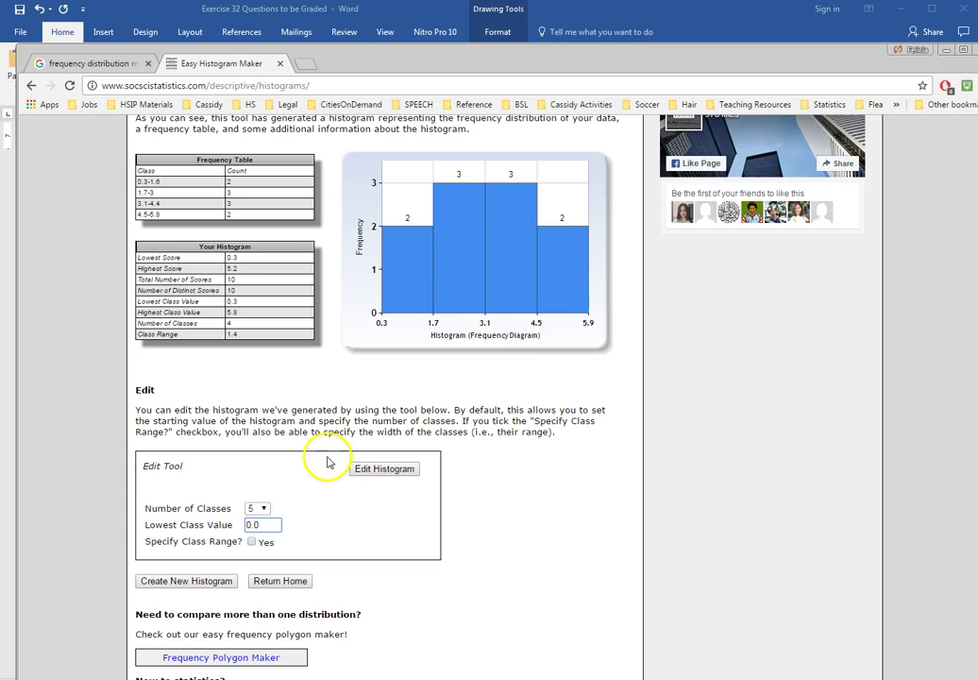
{"action": "left_click", "coordinate": [371, 467]}
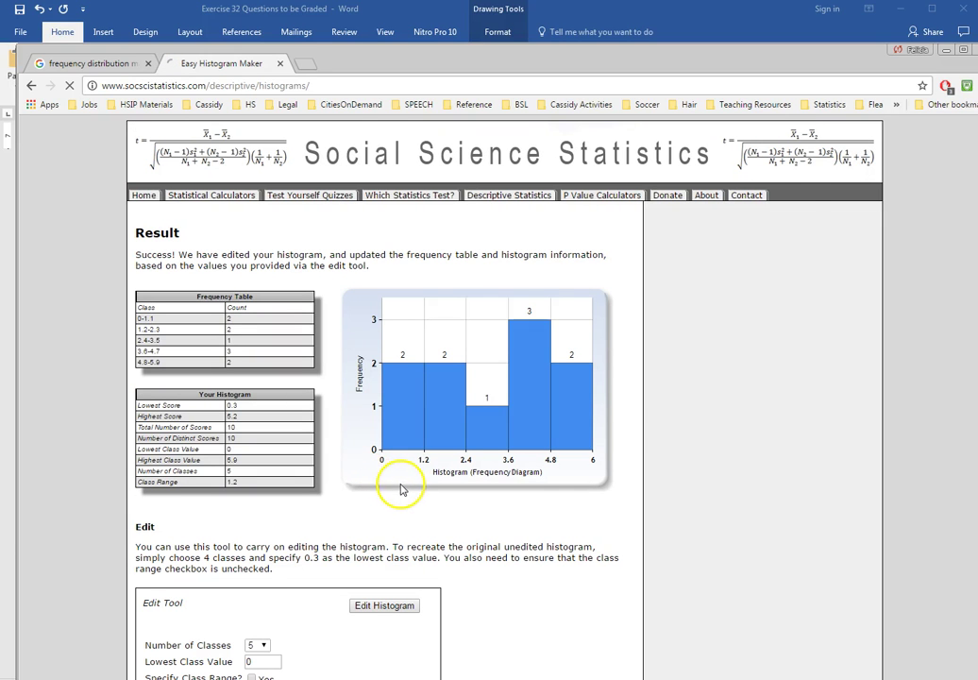
{"action": "scroll", "coordinate": [407, 492], "scroll_direction": "down", "scroll_amount": 1}
{"action": "scroll", "coordinate": [218, 197], "scroll_direction": "up", "scroll_amount": 1}
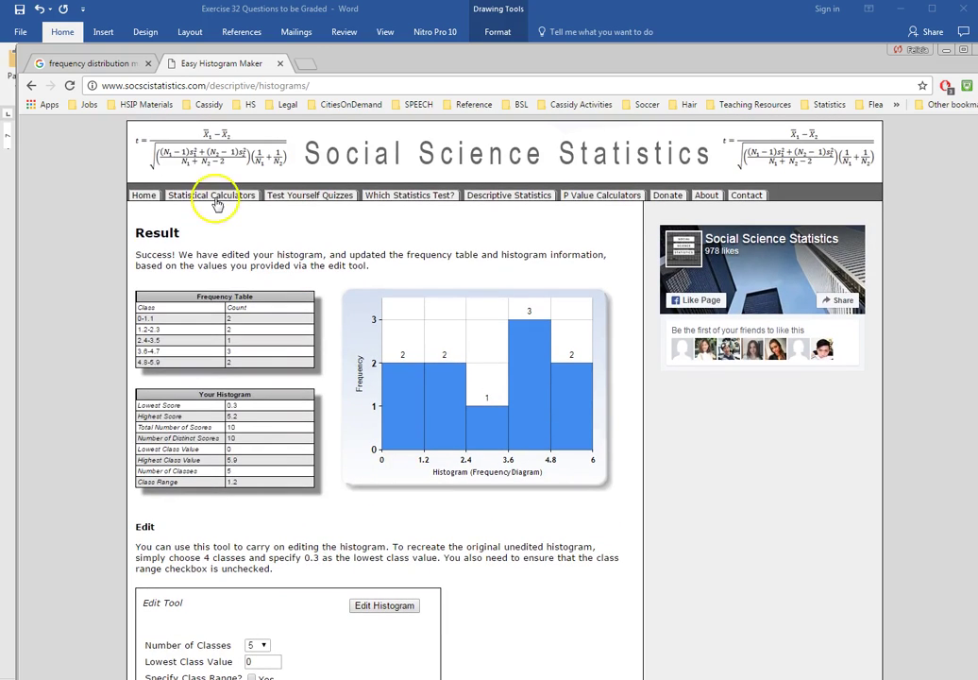
- Switch to the Word document and try to paste the copied histogram image at the end of question 3
{"action": "left_click", "coordinate": [121, 15]}
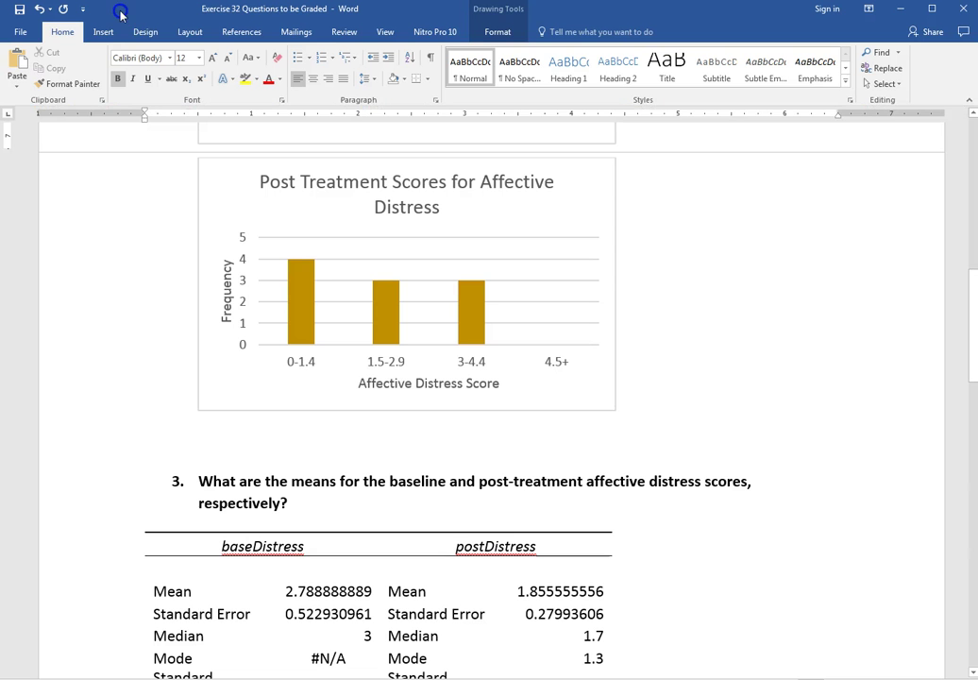
{"action": "left_click", "coordinate": [639, 502]}
{"action": "scroll", "coordinate": [646, 504], "scroll_direction": "up", "scroll_amount": 8}
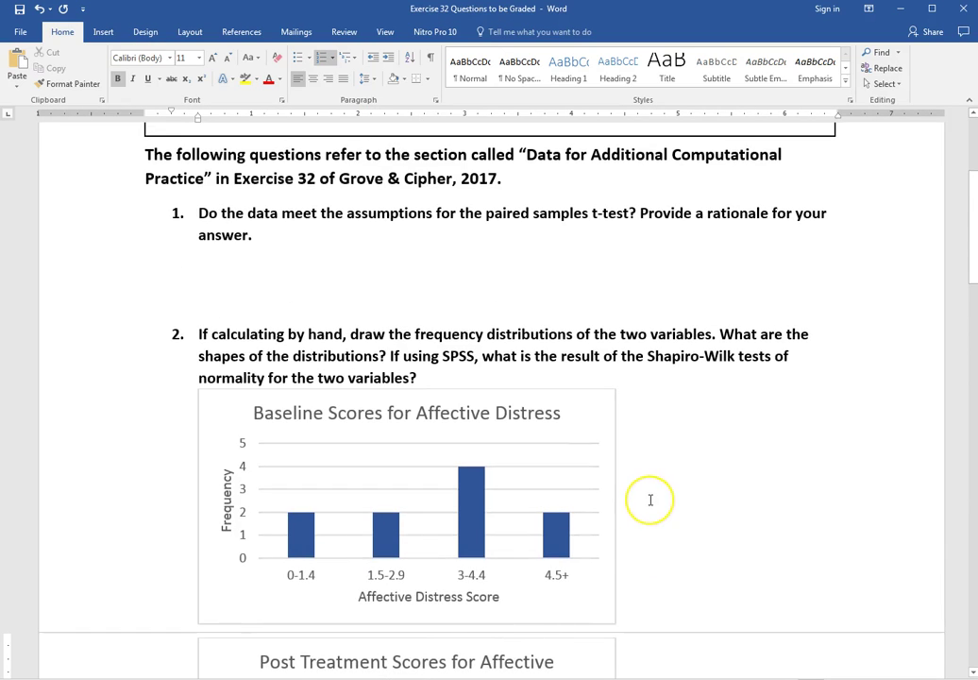
{"action": "key", "text": "ctrl+v"}
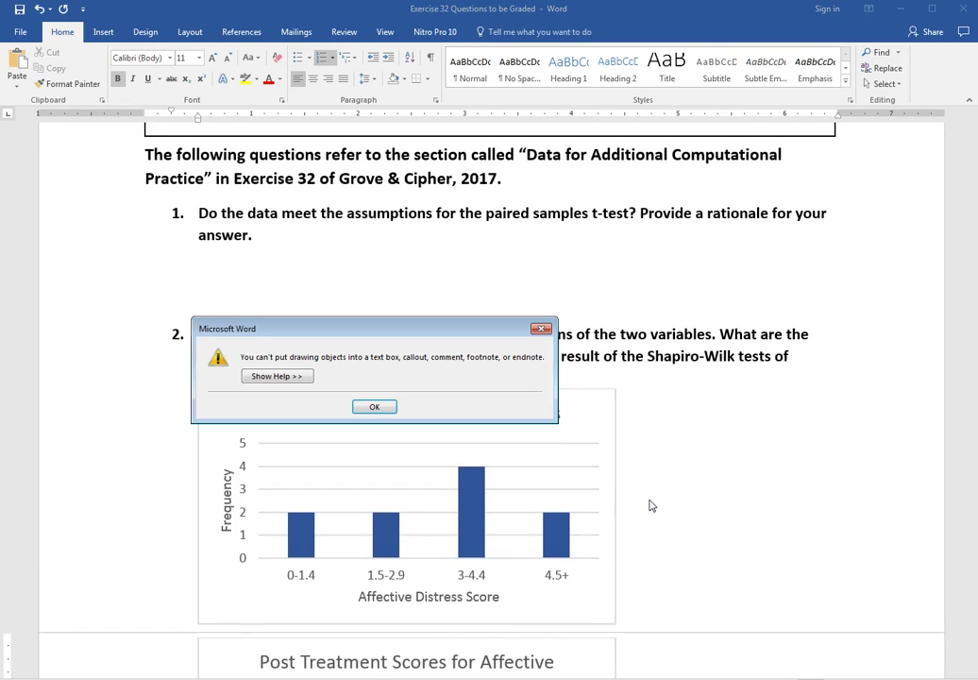
{"action": "left_click", "coordinate": [374, 406]}
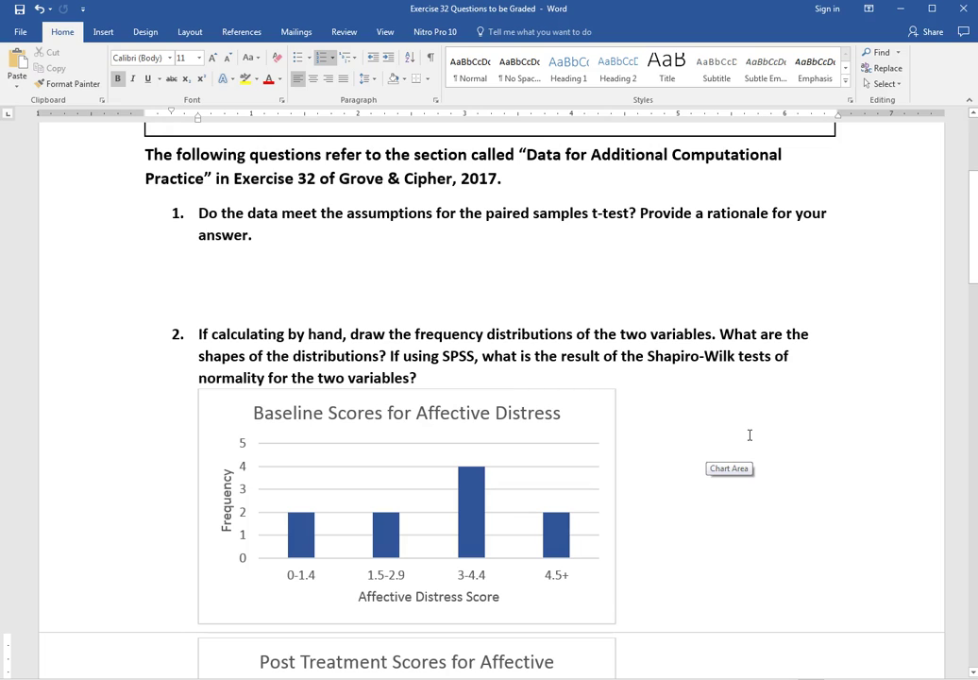
- Examine the frequency charts under question 2 and the Kurtosis and Skewness rows of the descriptive statistics table
{"action": "scroll", "coordinate": [750, 435], "scroll_direction": "down", "scroll_amount": 7}
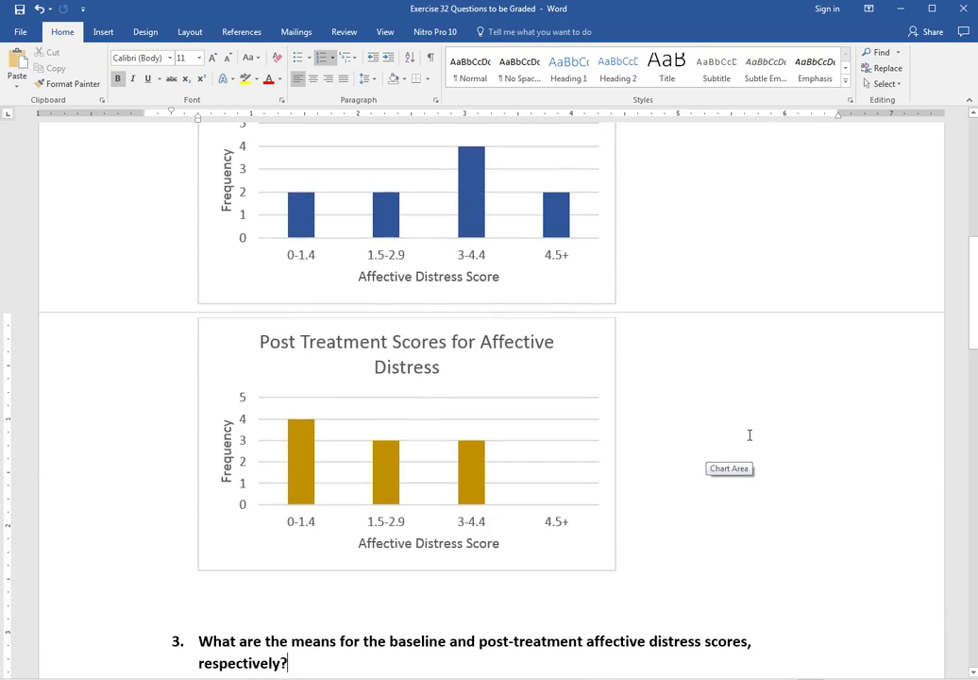
{"action": "left_click", "coordinate": [659, 404]}
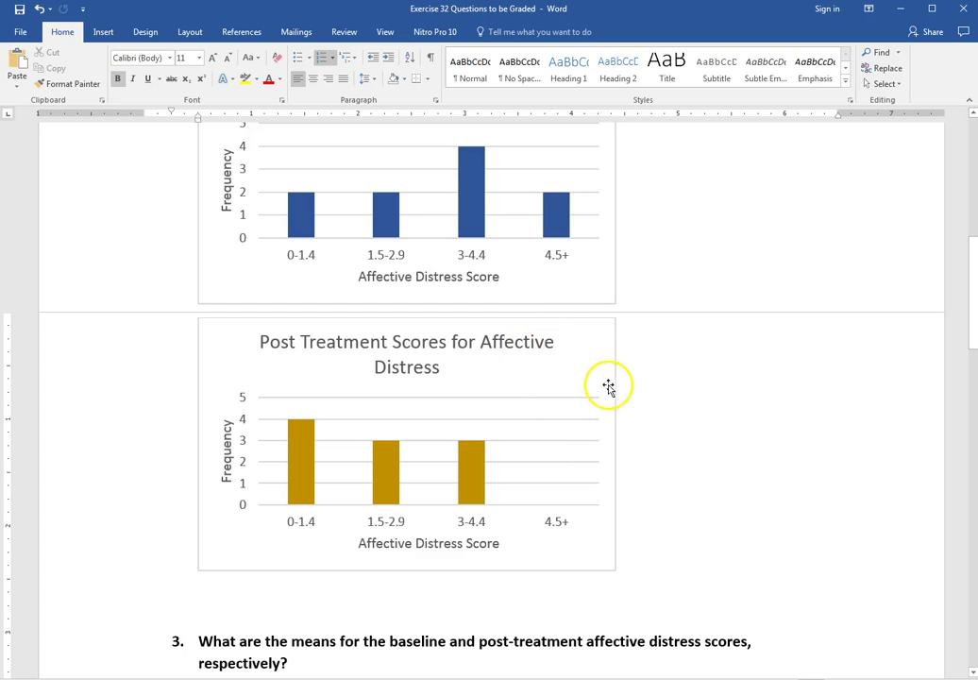
{"action": "scroll", "coordinate": [614, 383], "scroll_direction": "down", "scroll_amount": 10}
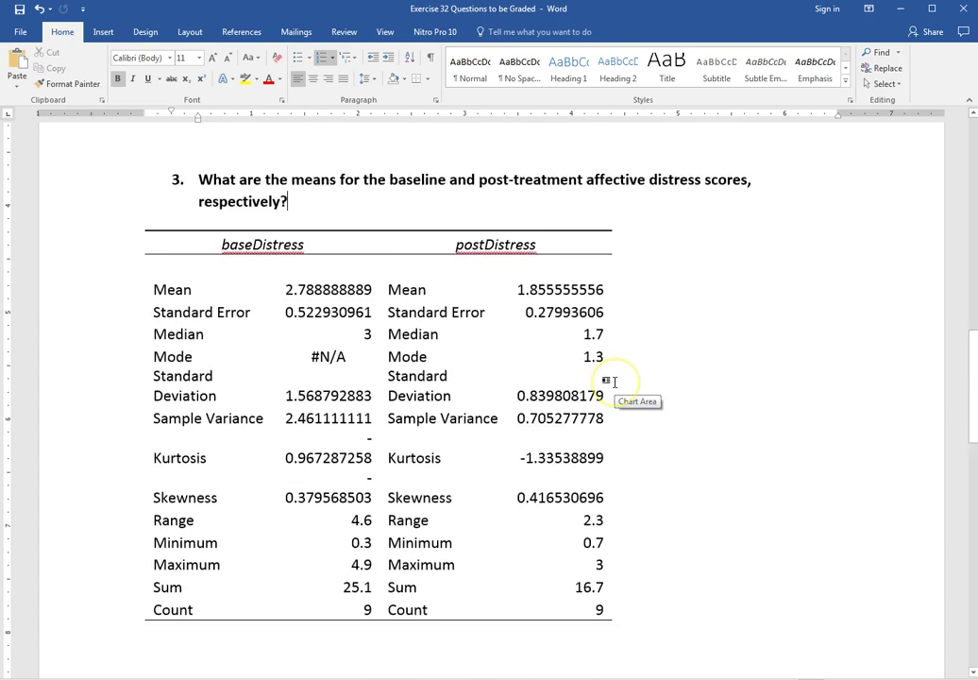
{"action": "left_click_drag", "start_coordinate": [609, 373], "coordinate": [245, 330]}
{"action": "left_click_drag", "start_coordinate": [215, 328], "coordinate": [242, 325]}
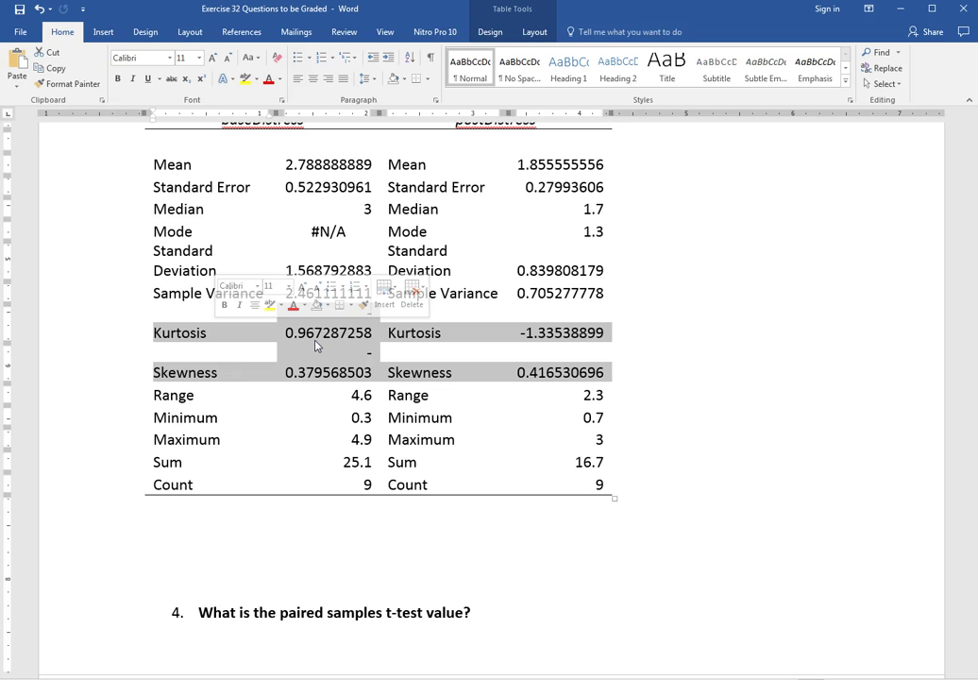
{"action": "scroll", "coordinate": [317, 346], "scroll_direction": "up", "scroll_amount": 6}
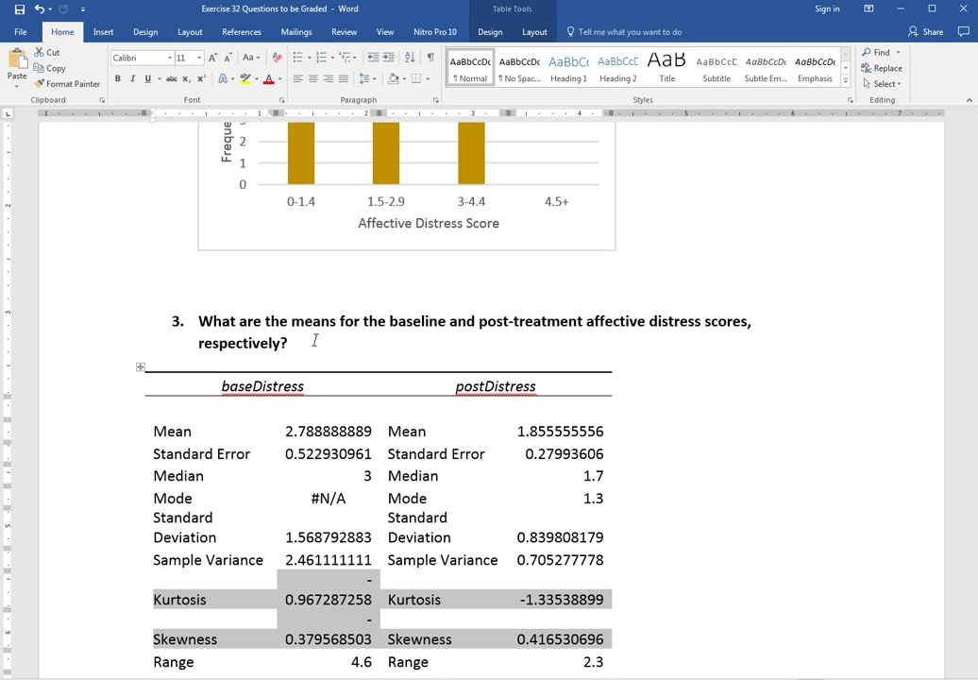
{"action": "scroll", "coordinate": [316, 340], "scroll_direction": "down", "scroll_amount": 5}
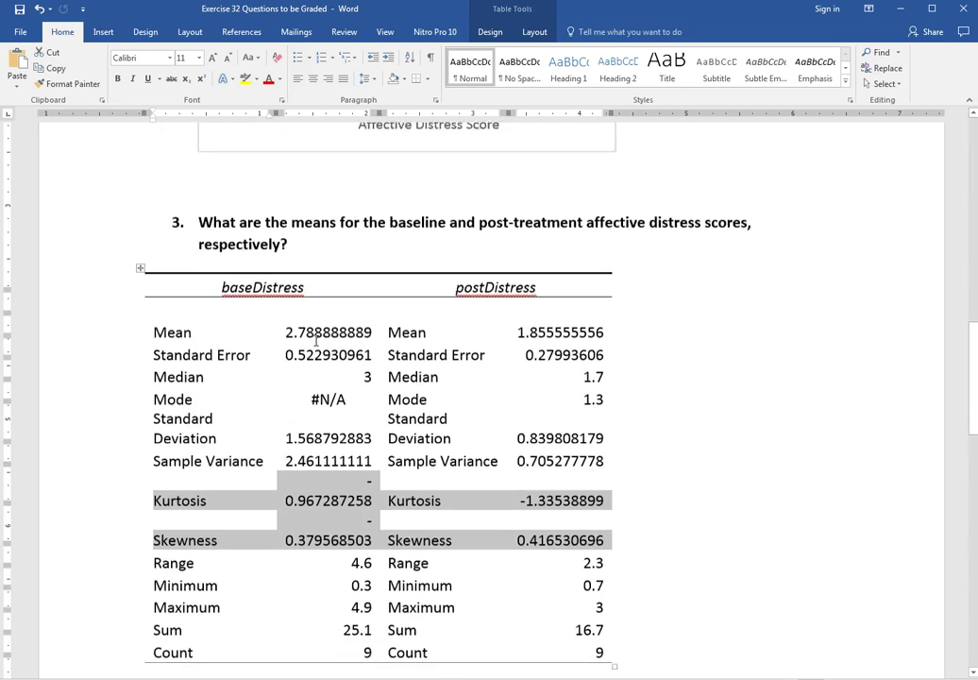
{"action": "scroll", "coordinate": [315, 340], "scroll_direction": "up", "scroll_amount": 3}
{"action": "scroll", "coordinate": [205, 310], "scroll_direction": "down", "scroll_amount": 2}
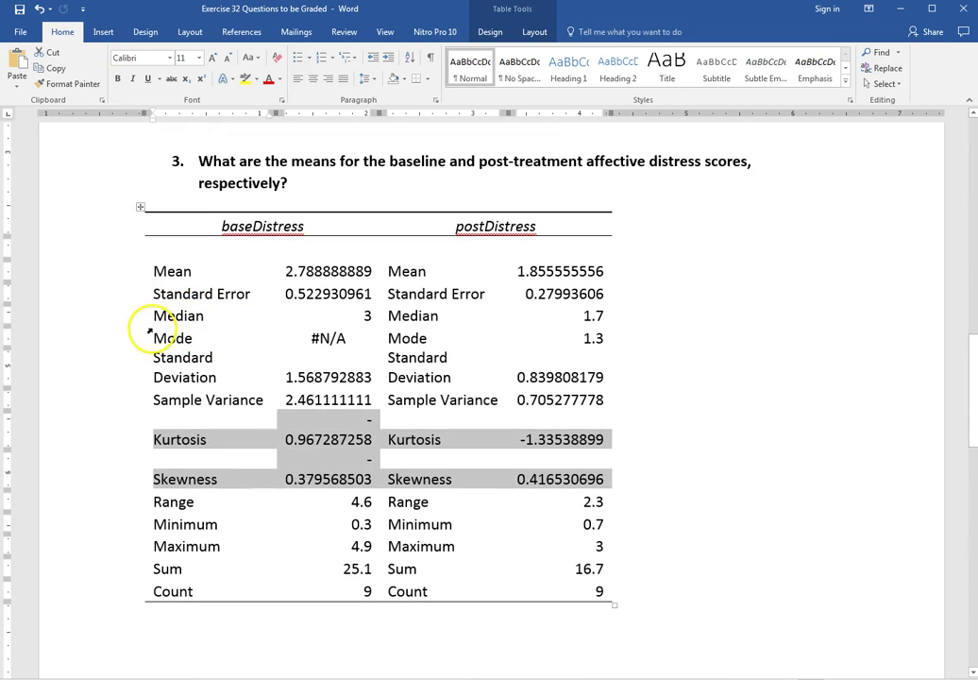
- Highlight the Mean row of the descriptive statistics table for question 3 and read through questions 4 to 8
{"action": "left_click", "coordinate": [158, 269]}
{"action": "left_click_drag", "start_coordinate": [158, 269], "coordinate": [565, 258]}
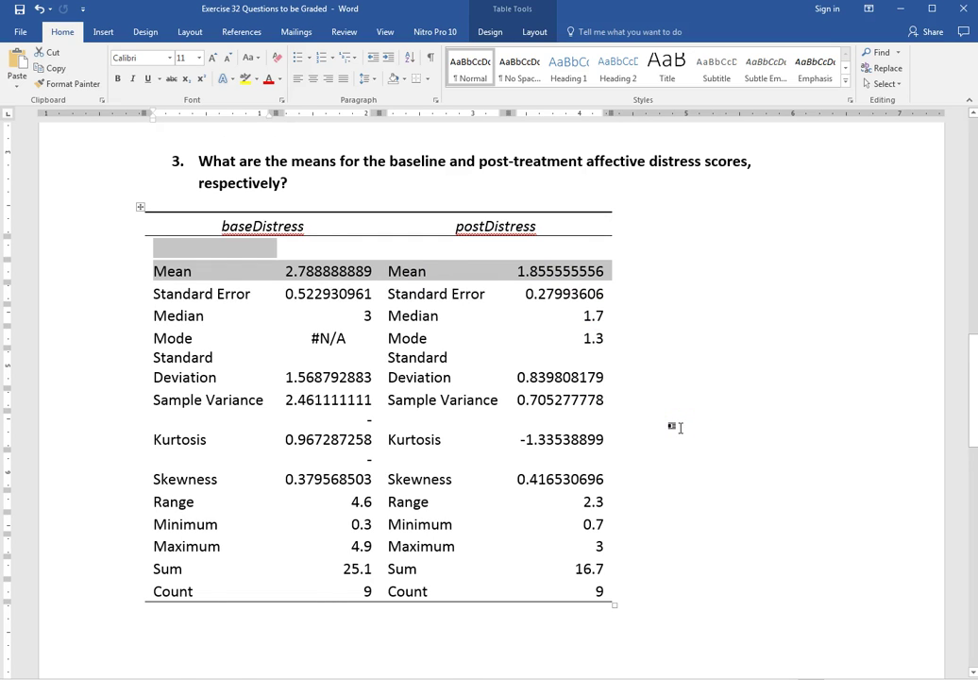
{"action": "scroll", "coordinate": [676, 428], "scroll_direction": "down", "scroll_amount": 2}
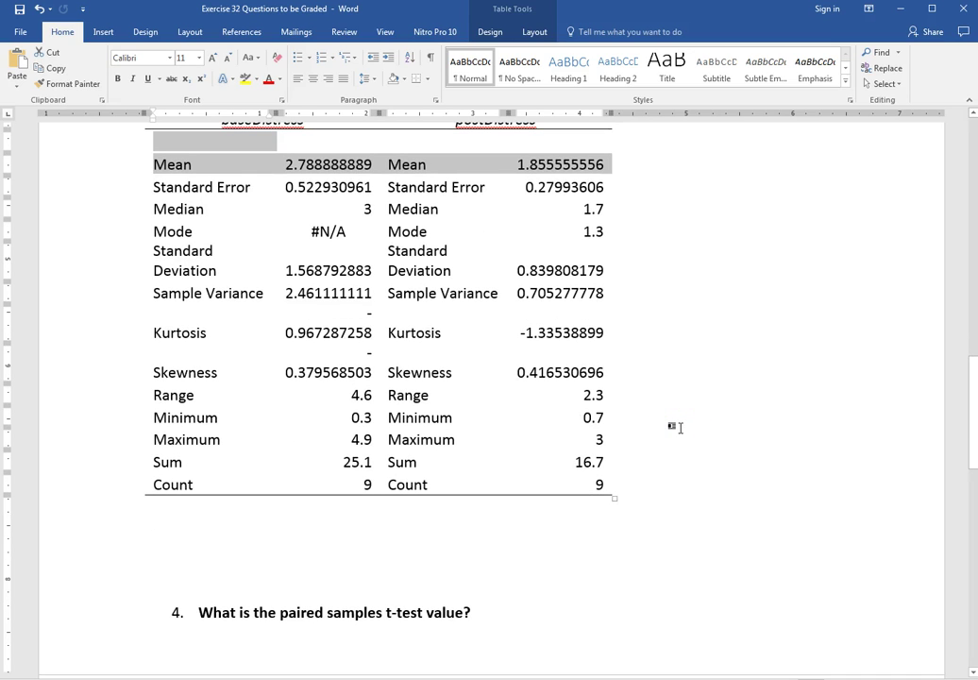
{"action": "scroll", "coordinate": [675, 428], "scroll_direction": "down", "scroll_amount": 6}
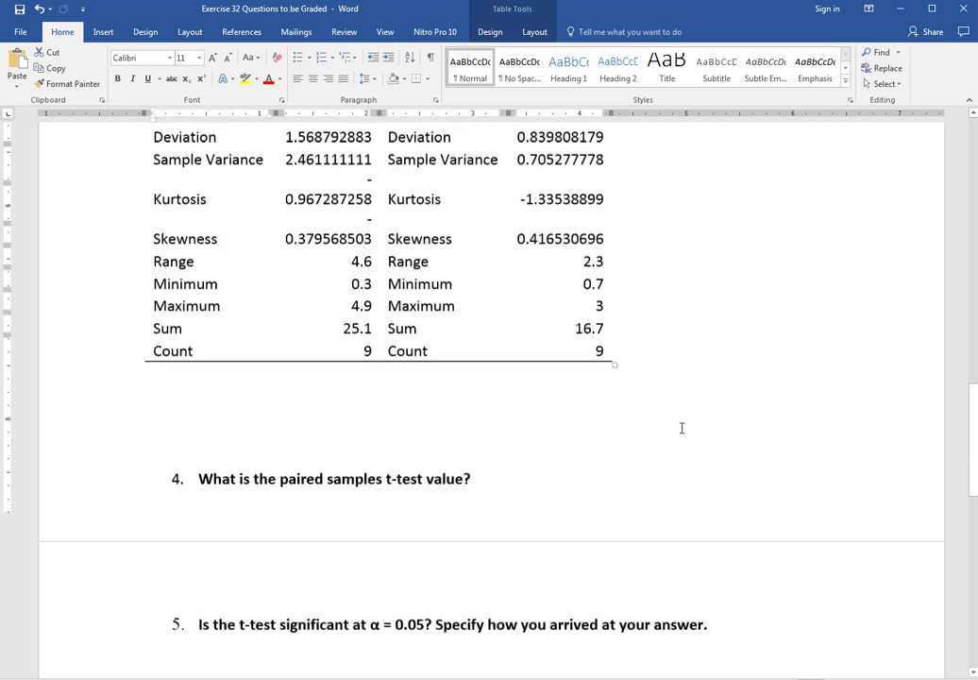
{"action": "scroll", "coordinate": [682, 428], "scroll_direction": "down", "scroll_amount": 3}
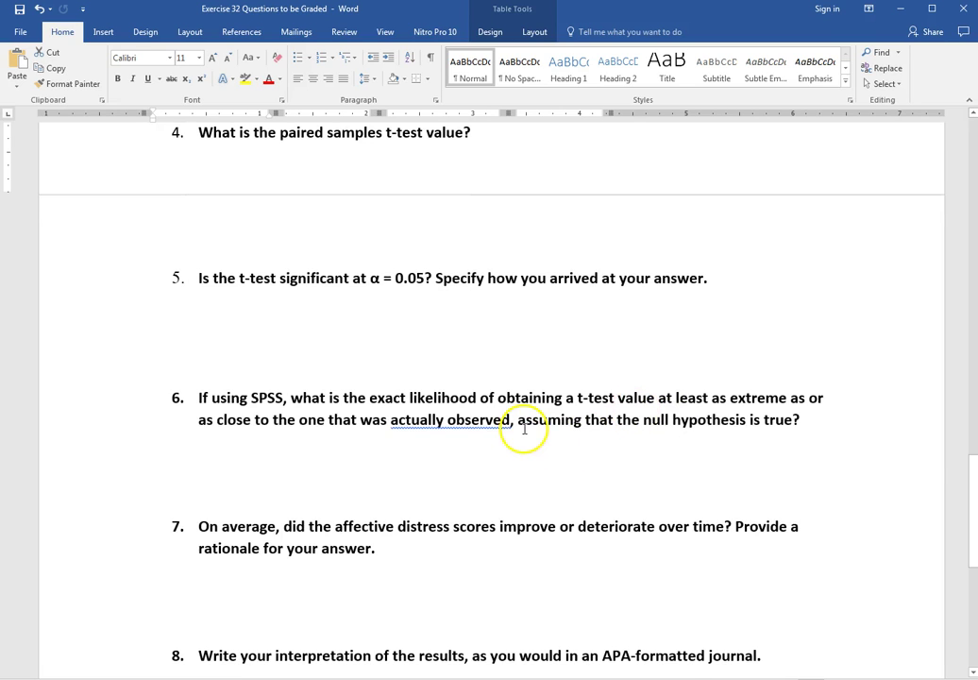
- Switch to the Table 32 workbook's Descriptives sheet and start the t-Test: Paired Two Sample for Means analysis
{"action": "left_click", "coordinate": [98, 677]}
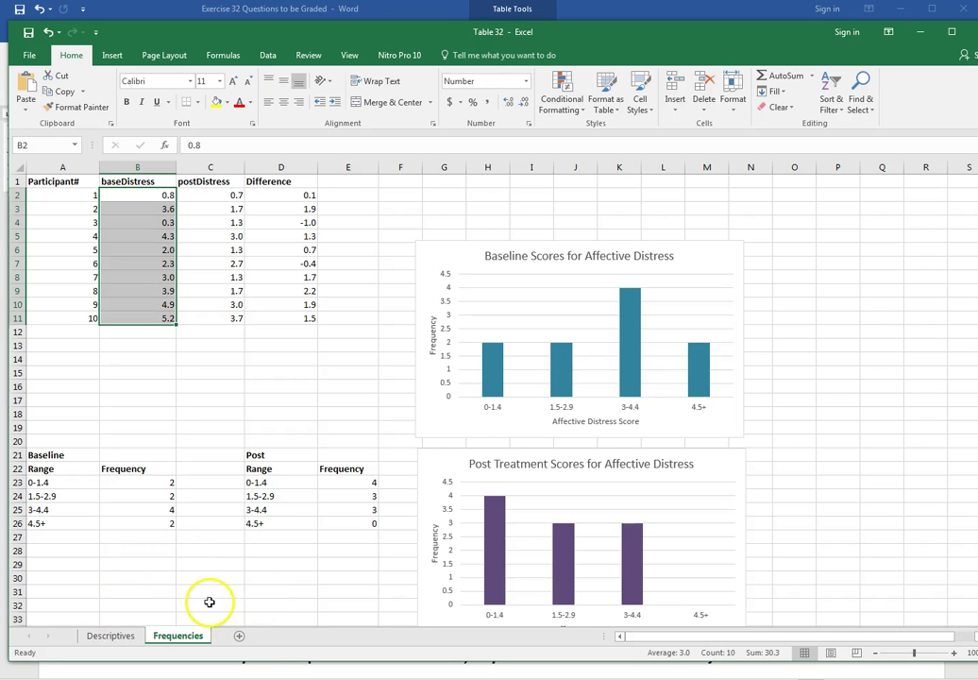
{"action": "left_click", "coordinate": [111, 636]}
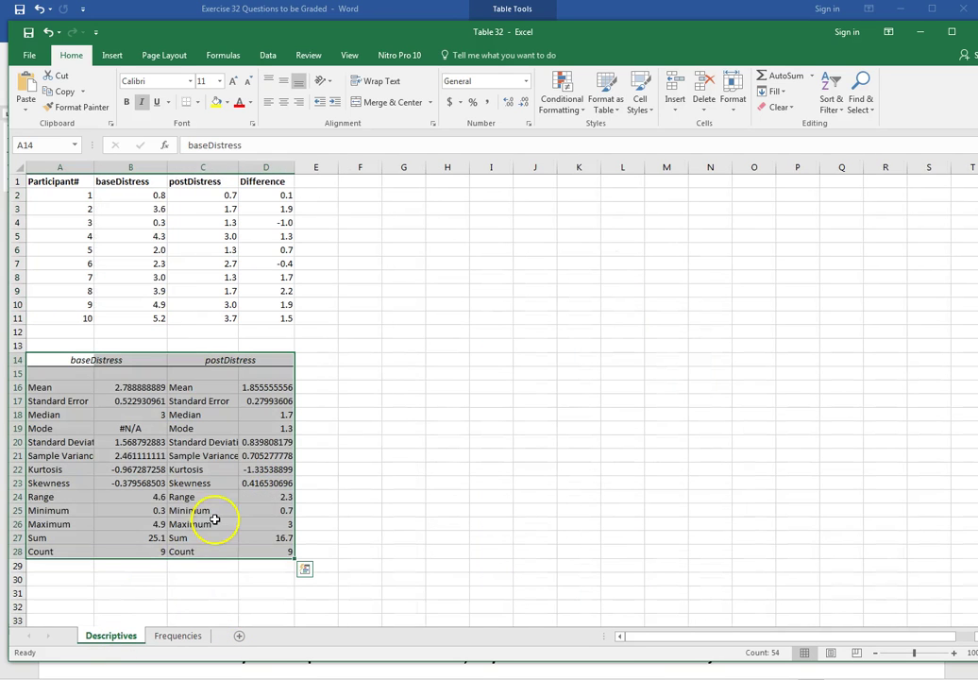
{"action": "left_click", "coordinate": [404, 348]}
{"action": "left_click", "coordinate": [369, 194]}
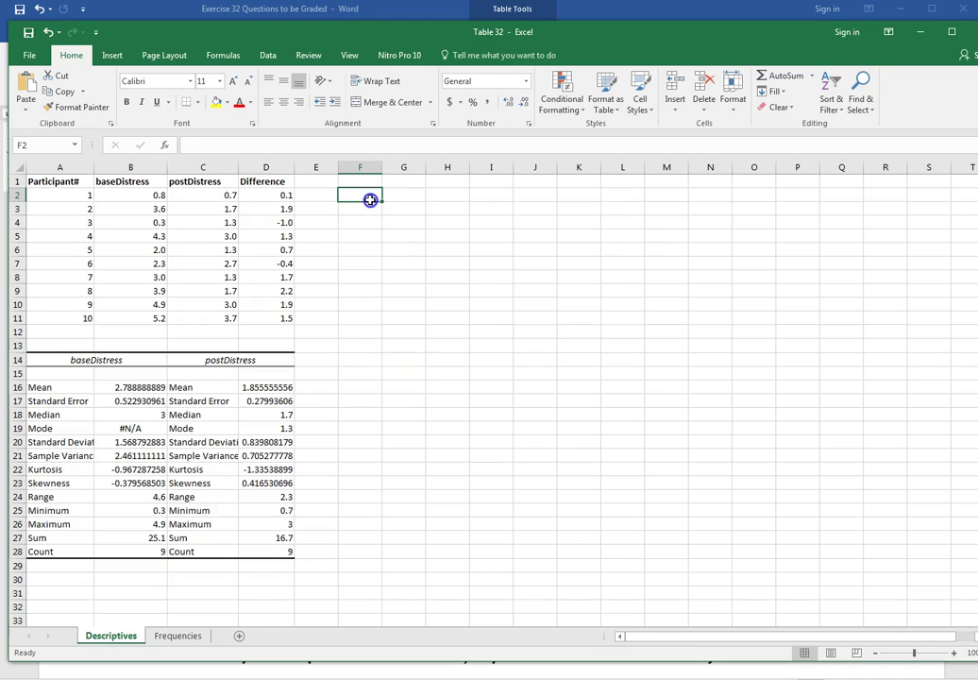
{"action": "left_click", "coordinate": [269, 54]}
{"action": "left_click", "coordinate": [827, 83]}
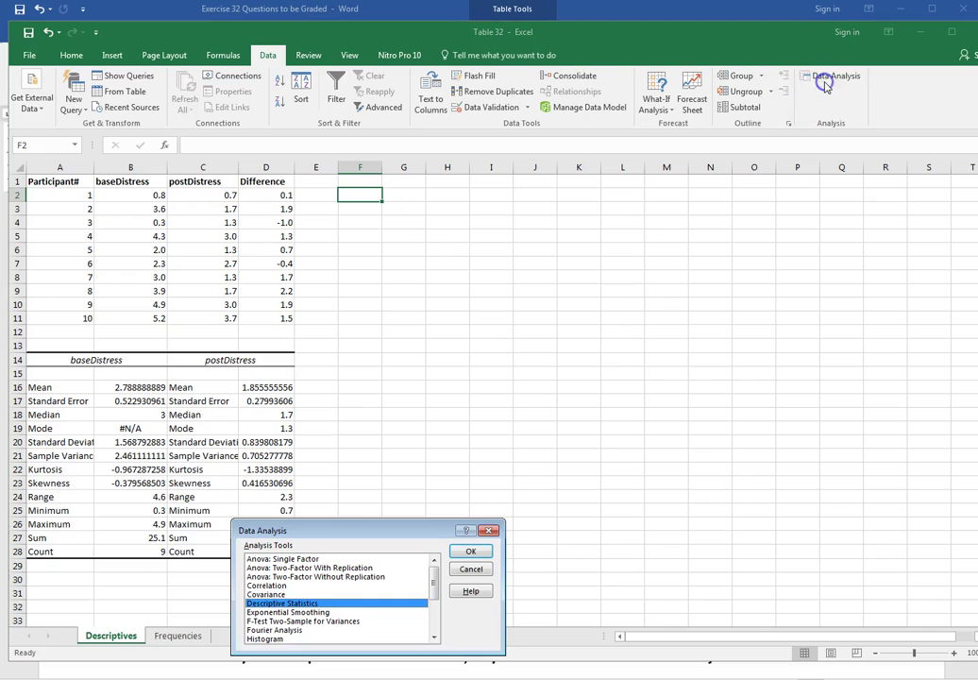
{"action": "left_click_drag", "start_coordinate": [435, 587], "coordinate": [434, 625]}
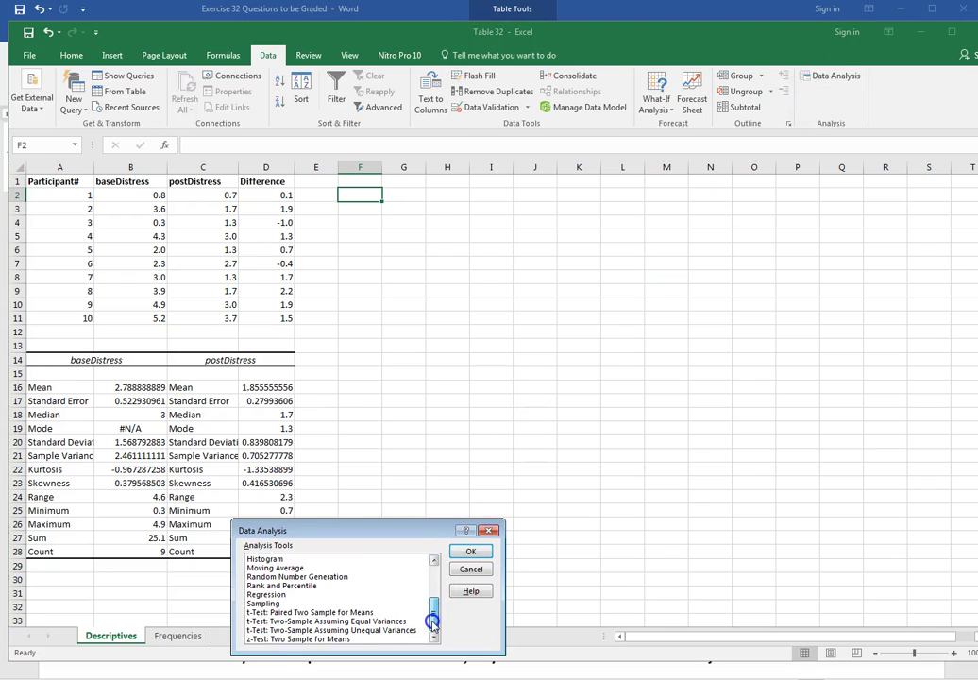
{"action": "left_click", "coordinate": [368, 612]}
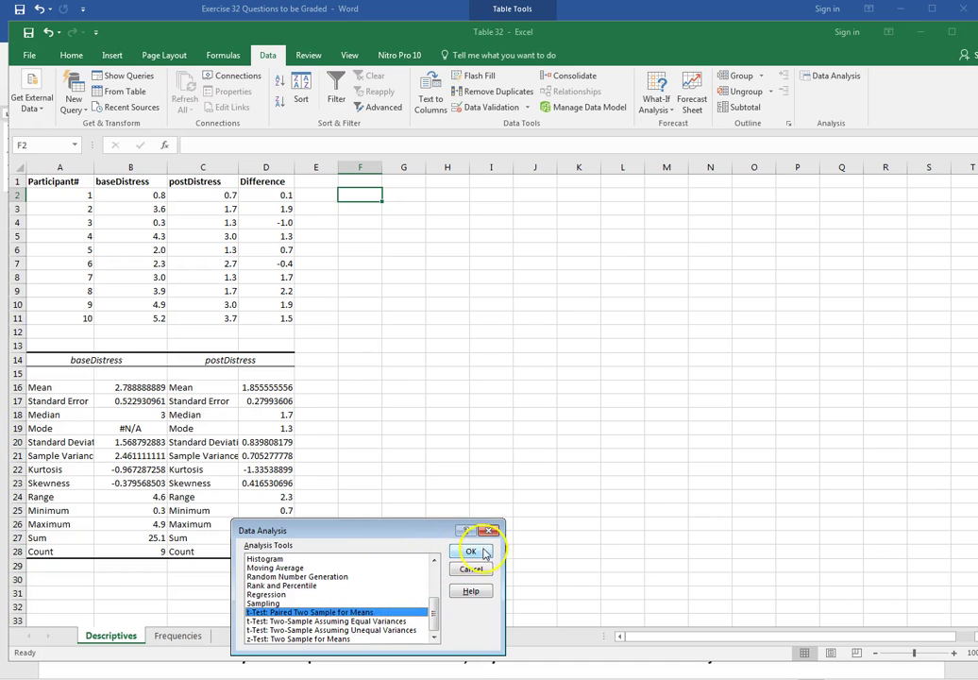
{"action": "left_click", "coordinate": [482, 557]}
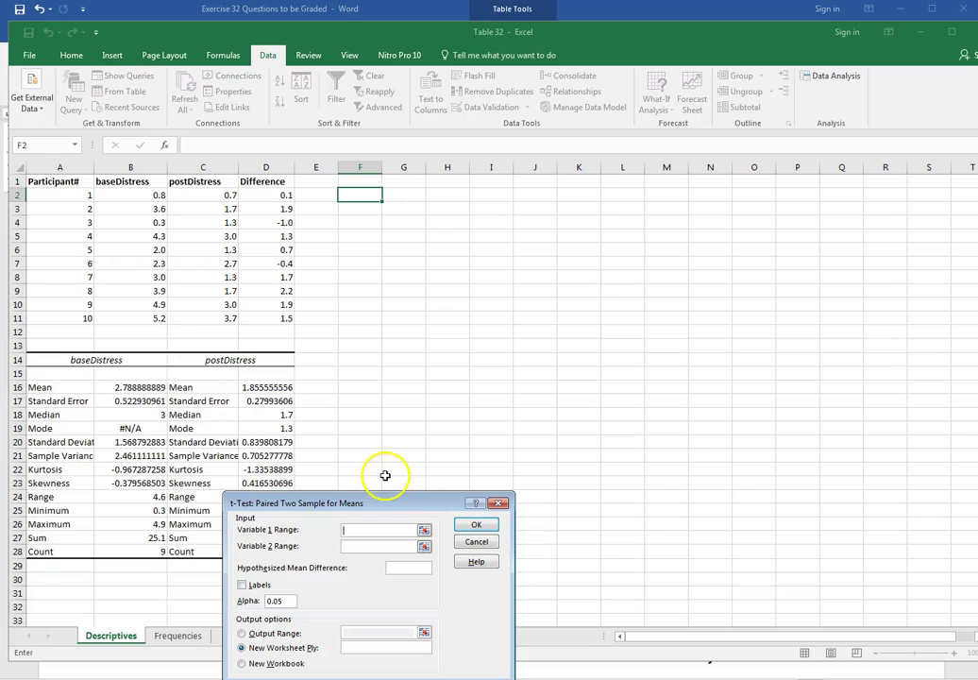
- Set the Variable 1 range to B1:B11 (baseDistress) and the Variable 2 range to C1:C11 (postDistress)
{"action": "left_click", "coordinate": [424, 532]}
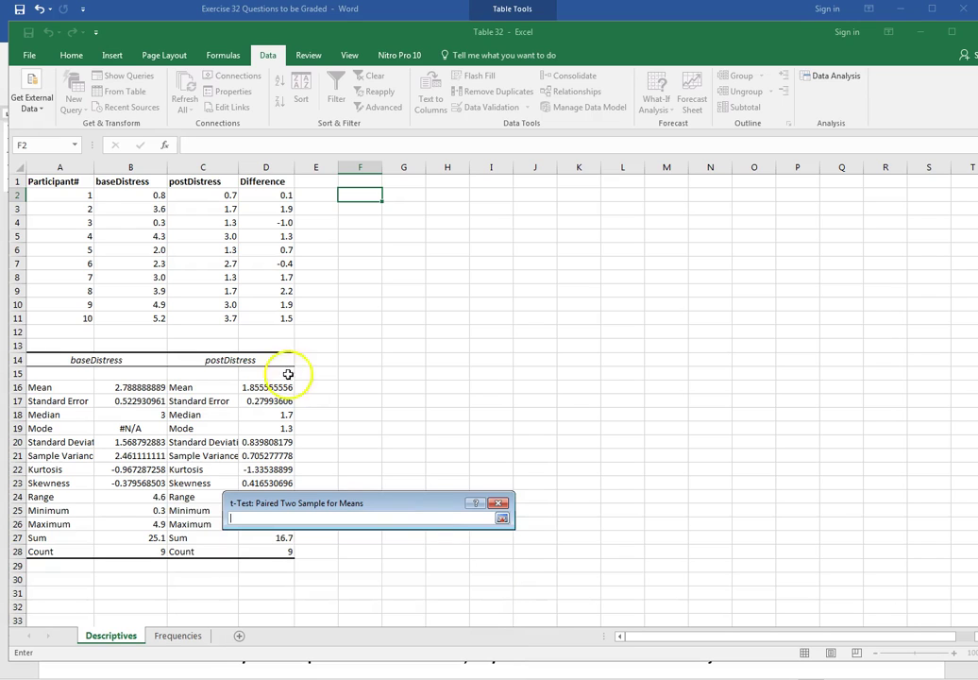
{"action": "left_click_drag", "start_coordinate": [128, 181], "coordinate": [135, 319]}
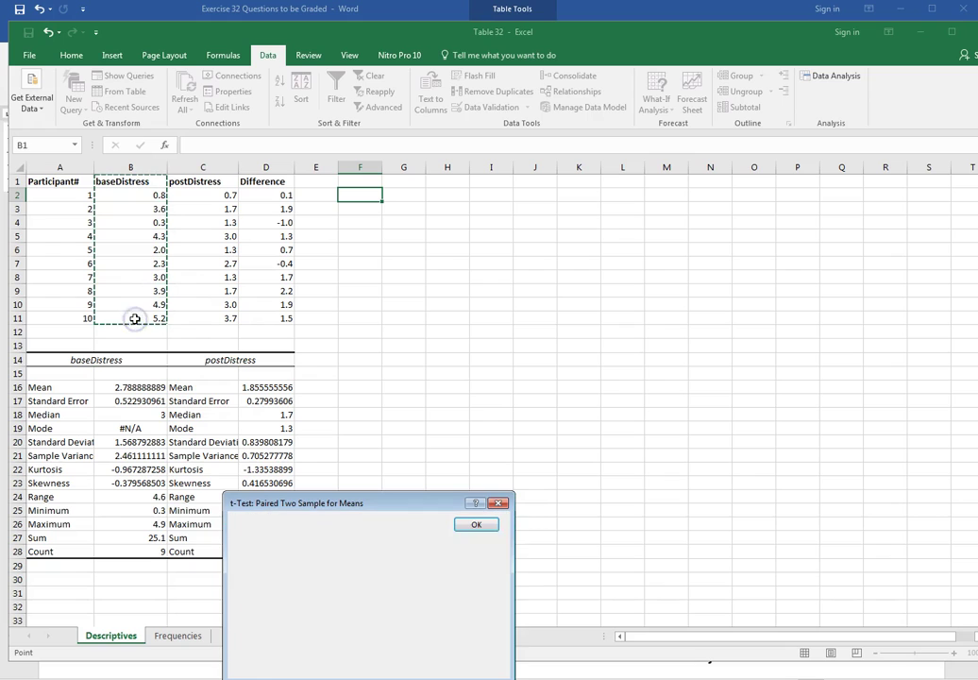
{"action": "left_click", "coordinate": [424, 548]}
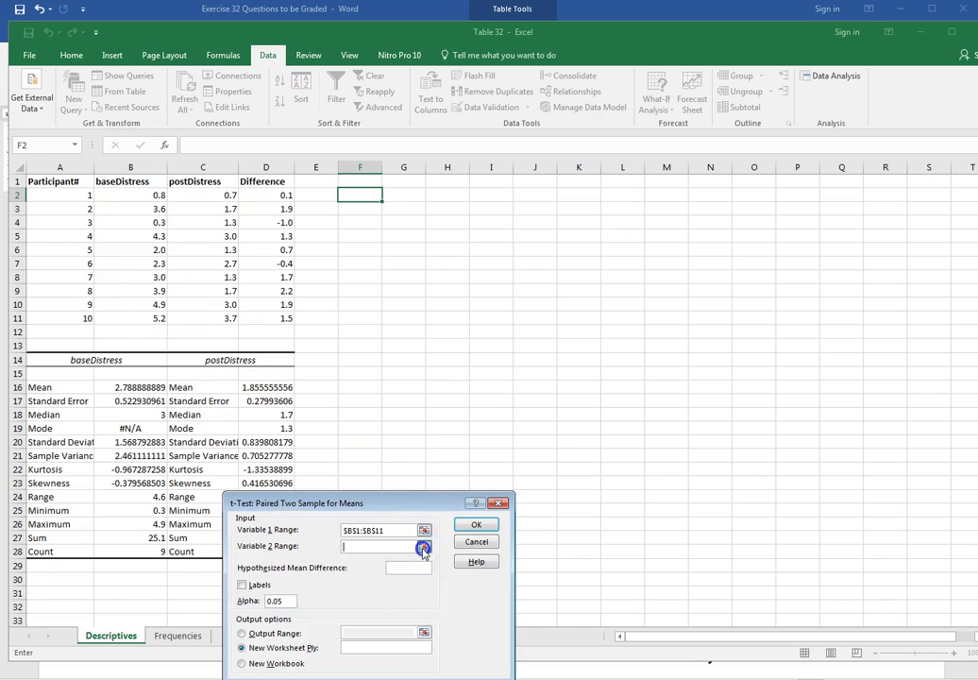
{"action": "left_click_drag", "start_coordinate": [206, 184], "coordinate": [225, 322]}
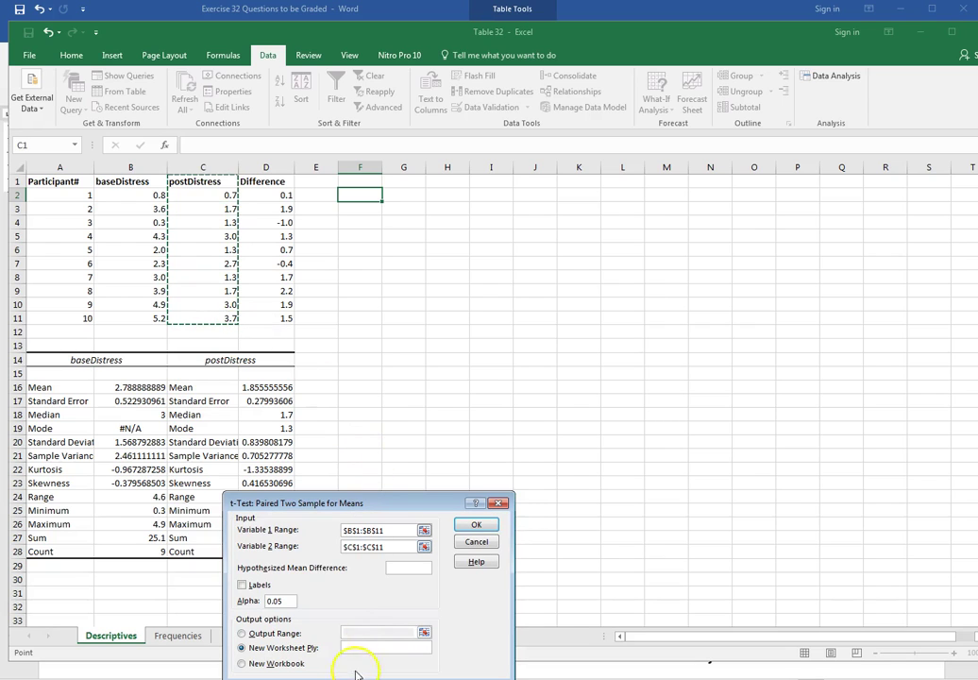
- Include labels, keep alpha at 0.05, send the output to cell G2 and run the paired t-test
{"action": "left_click", "coordinate": [243, 585]}
{"action": "left_click", "coordinate": [243, 586]}
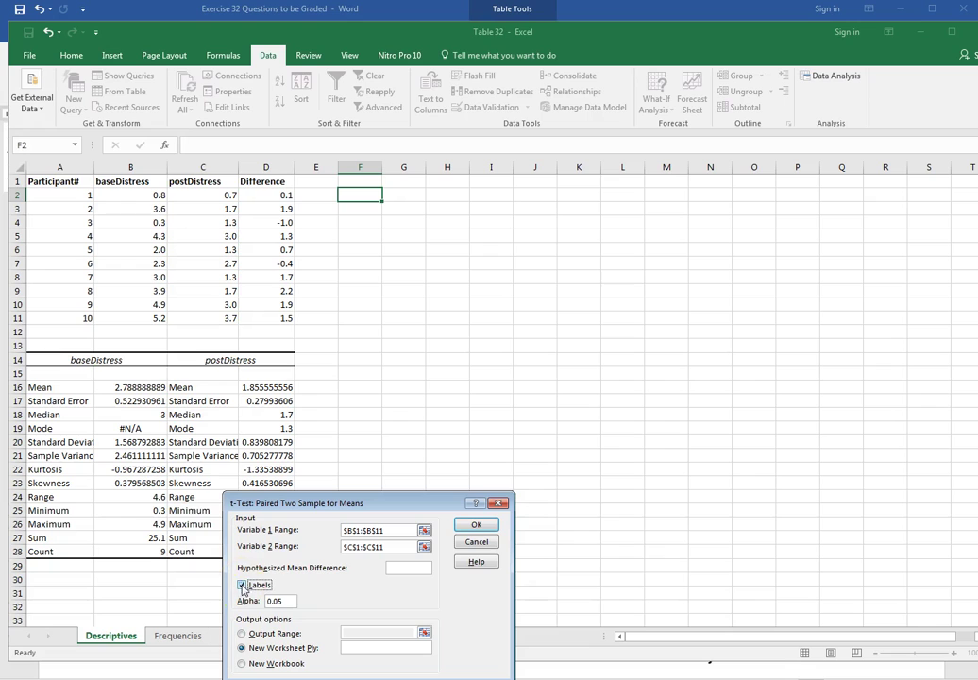
{"action": "left_click", "coordinate": [280, 603]}
{"action": "left_click", "coordinate": [242, 633]}
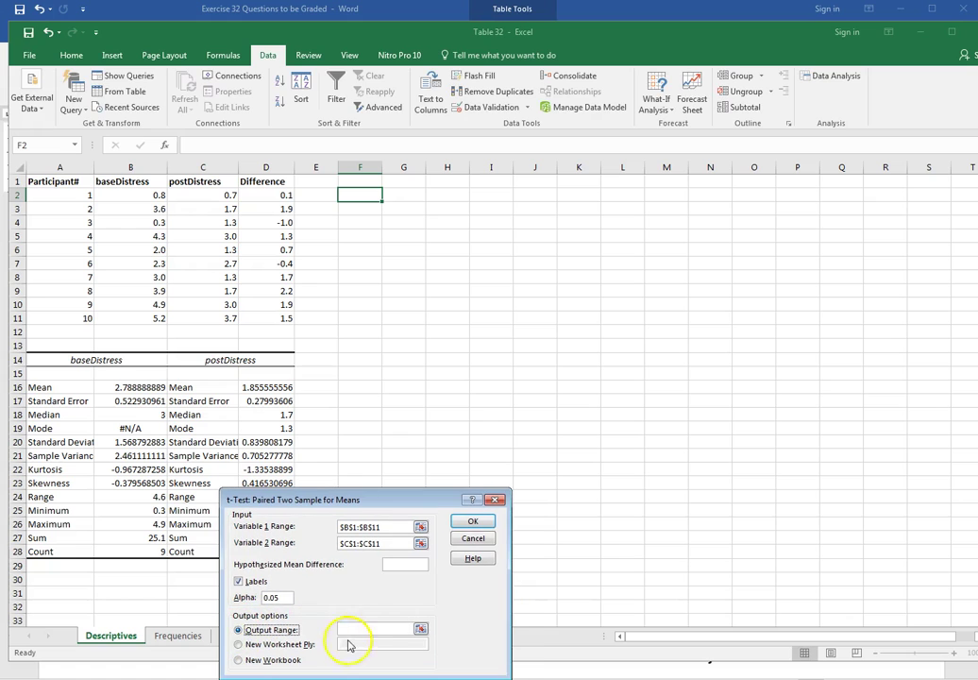
{"action": "left_click", "coordinate": [420, 630]}
{"action": "left_click", "coordinate": [395, 194]}
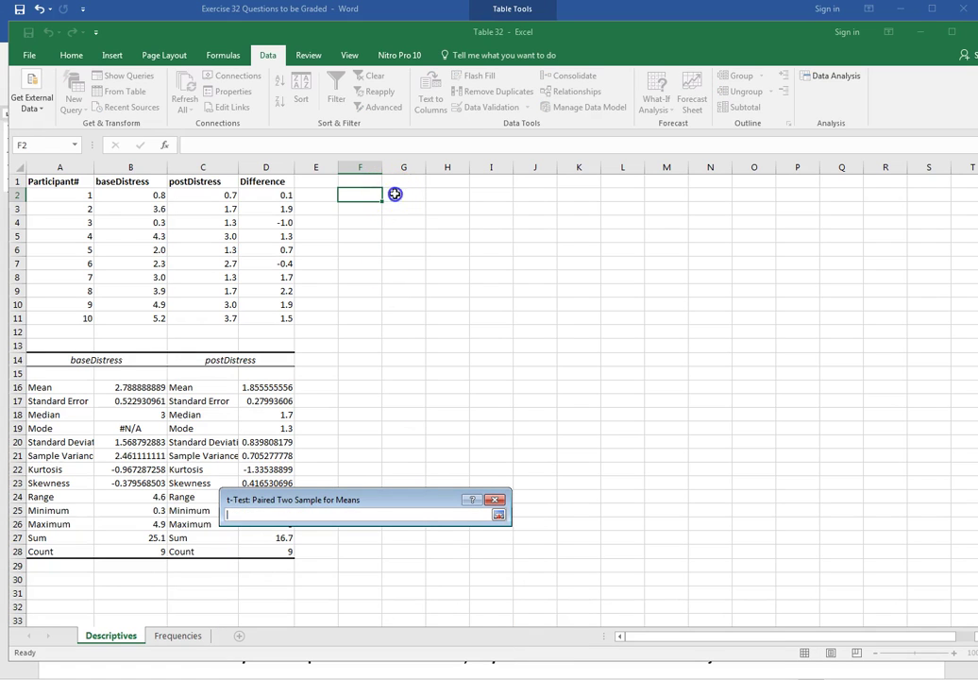
{"action": "key", "text": "Return"}
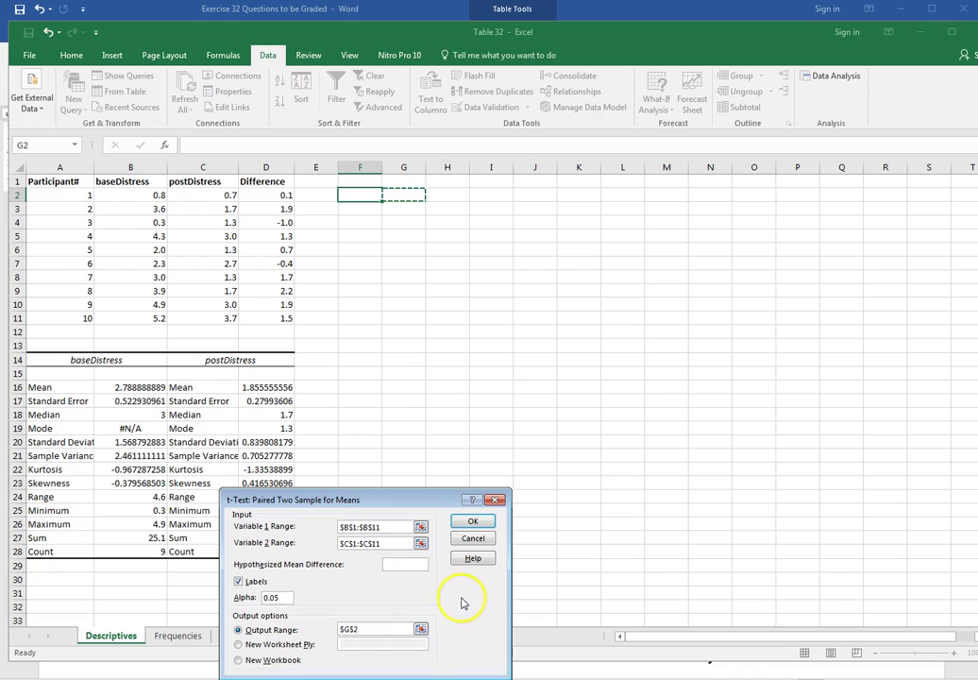
{"action": "left_click", "coordinate": [472, 521]}
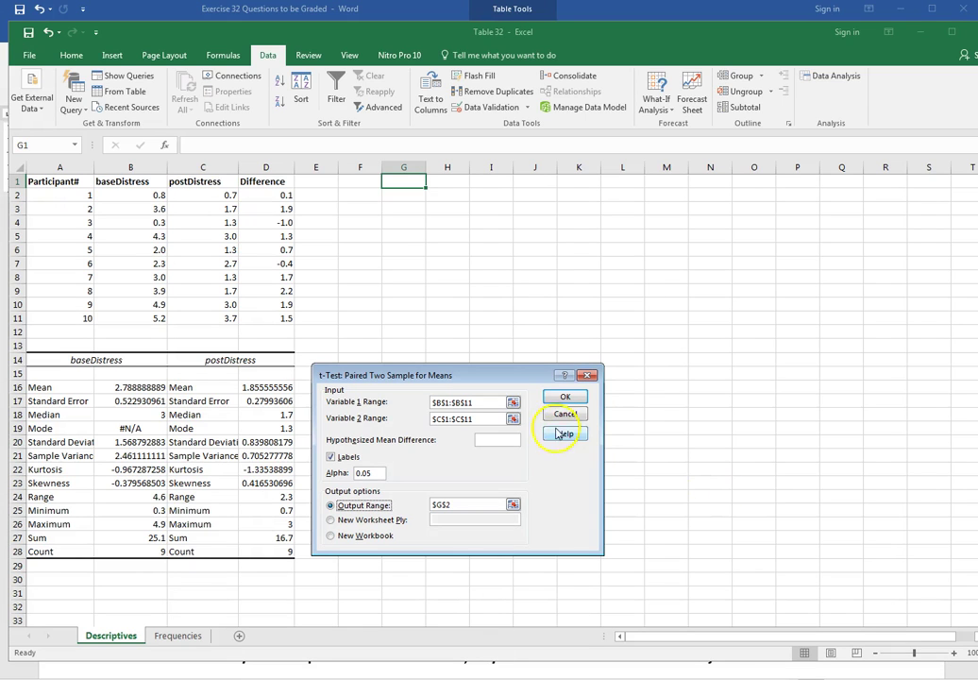
- Shorten both variable ranges in the paired t-test to end at row 10 and run it
{"action": "left_click", "coordinate": [486, 403]}
{"action": "left_click", "coordinate": [490, 403]}
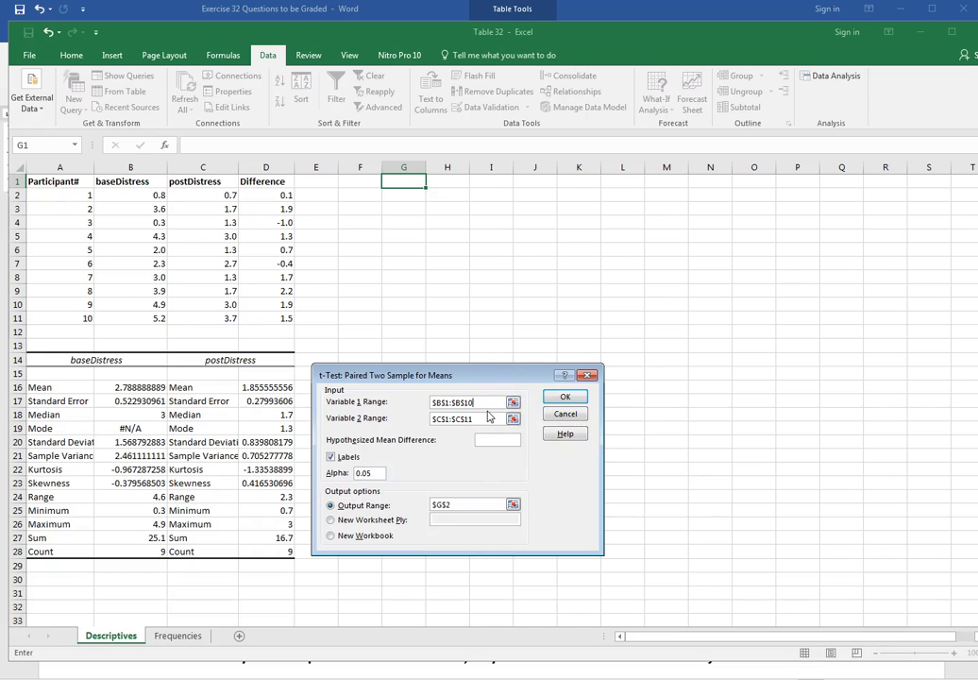
{"action": "left_click", "coordinate": [486, 420]}
{"action": "left_click", "coordinate": [571, 399]}
{"action": "left_click", "coordinate": [571, 399]}
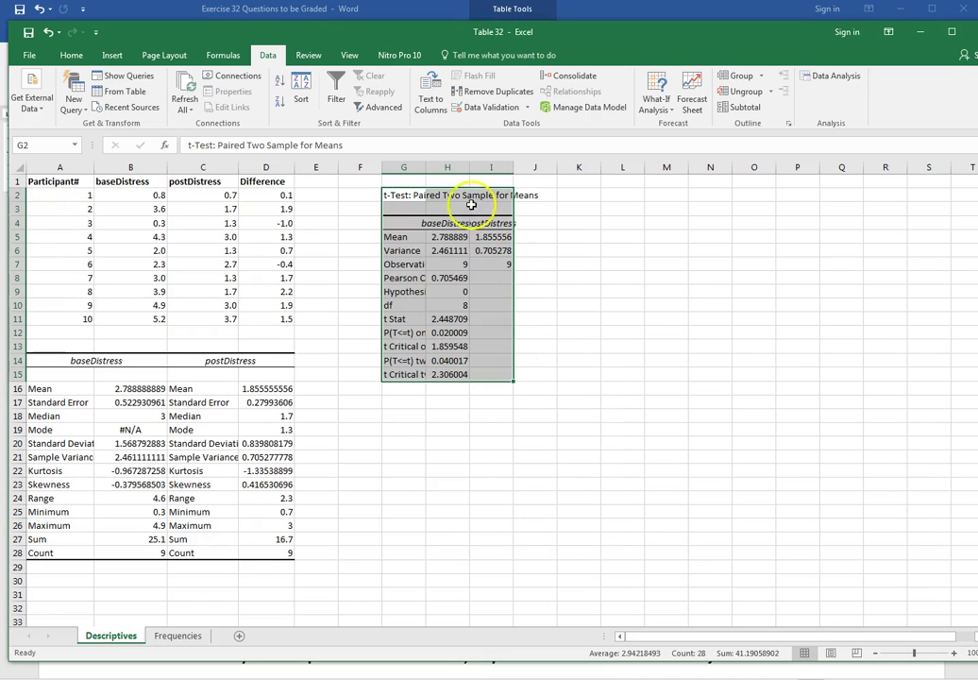
- Widen columns G and H so the row labels and values of the t-test output fit
{"action": "left_click_drag", "start_coordinate": [427, 170], "coordinate": [537, 166]}
{"action": "left_click", "coordinate": [494, 266]}
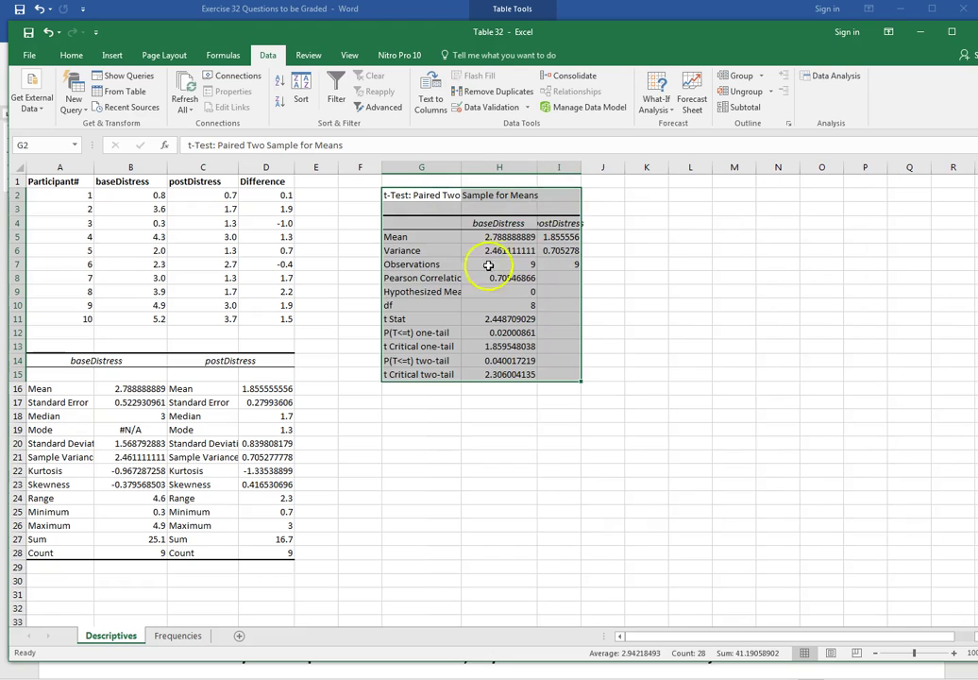
{"action": "left_click", "coordinate": [552, 265]}
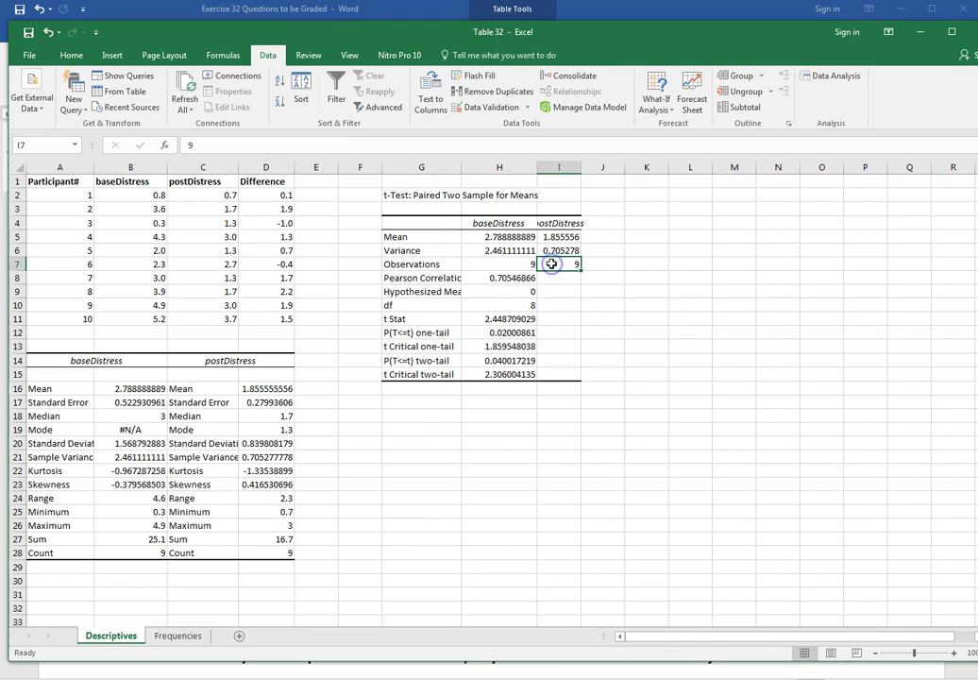
{"action": "left_click_drag", "start_coordinate": [461, 167], "coordinate": [479, 167]}
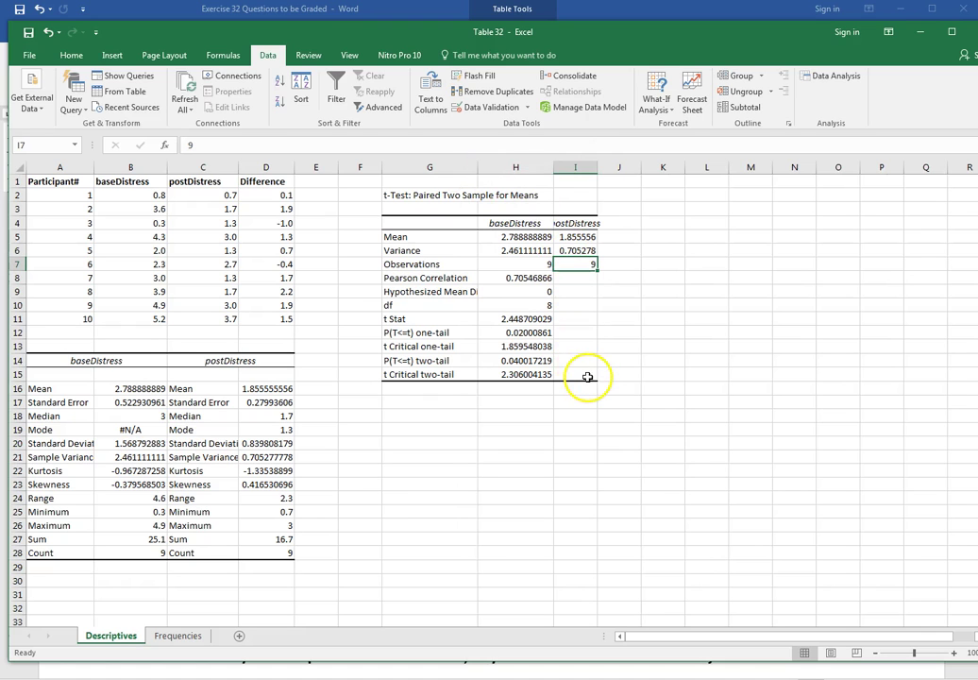
- Copy the whole paired t-test output table and paste it under question 4 in the Word document
{"action": "left_click_drag", "start_coordinate": [587, 376], "coordinate": [429, 197]}
{"action": "key", "text": "ctrl+c"}
{"action": "left_click", "coordinate": [67, 669]}
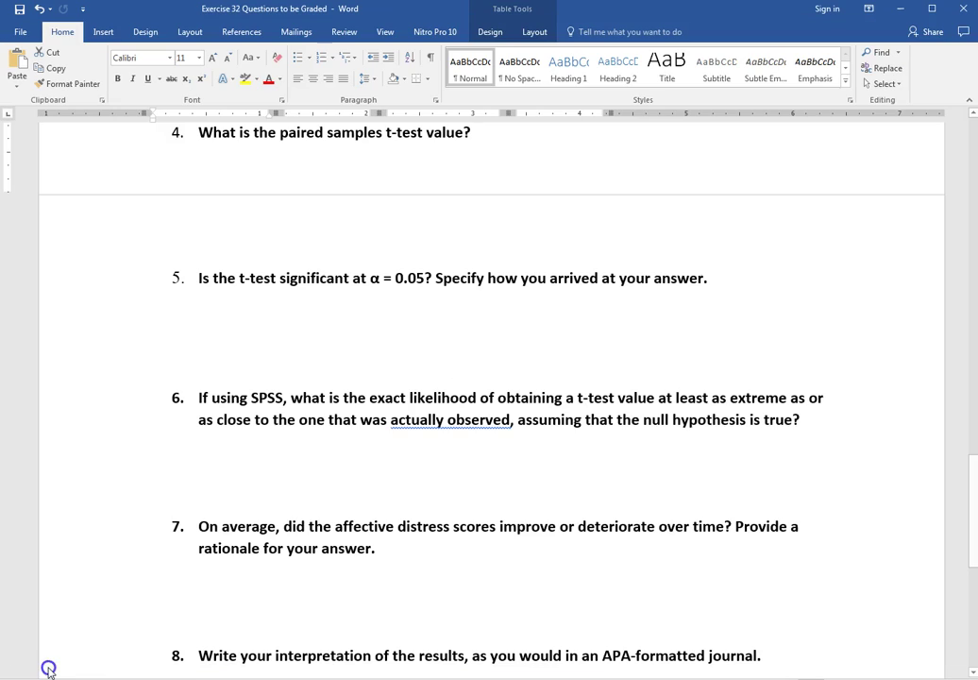
{"action": "scroll", "coordinate": [288, 312], "scroll_direction": "up", "scroll_amount": 3}
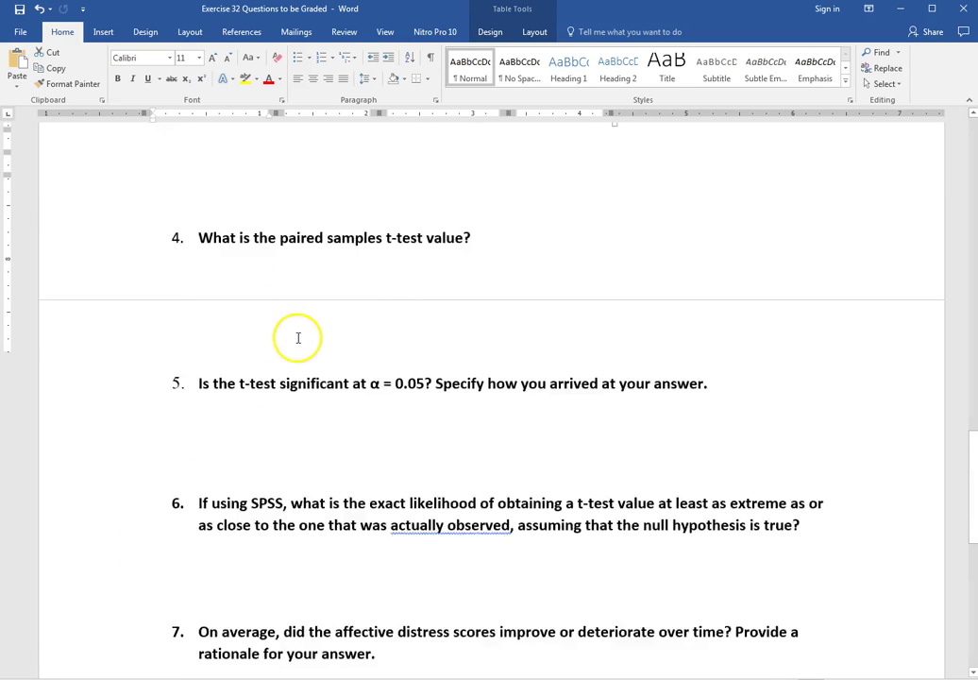
{"action": "left_click", "coordinate": [274, 370]}
{"action": "left_click", "coordinate": [267, 321]}
{"action": "key", "text": "ctrl+v"}
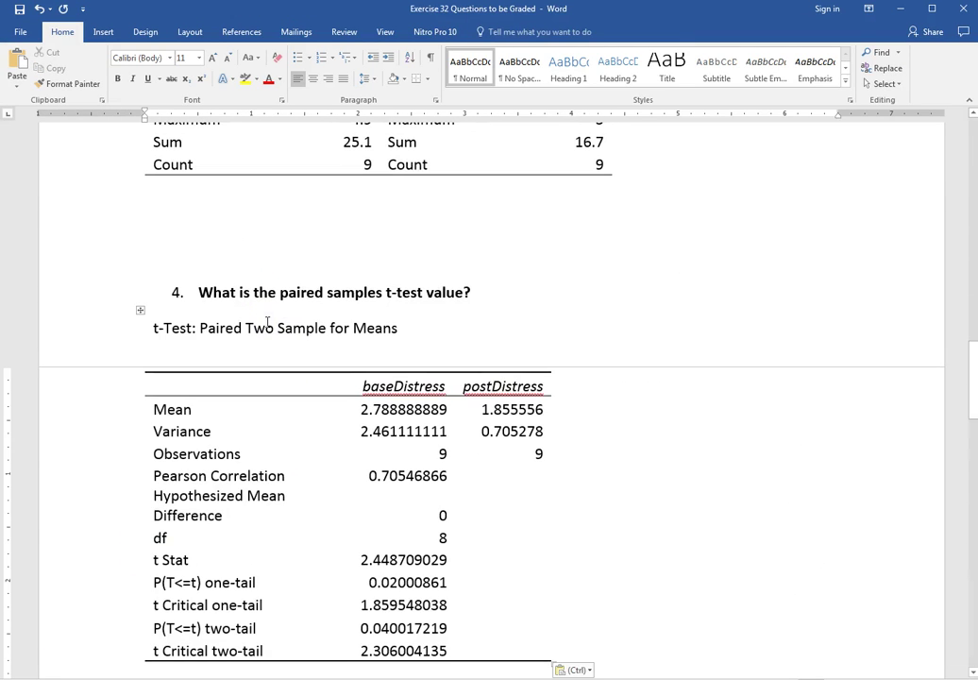
- Highlight the t Stat row of the pasted t-test table as the value for question 4
{"action": "scroll", "coordinate": [377, 432], "scroll_direction": "down", "scroll_amount": 2}
{"action": "scroll", "coordinate": [385, 443], "scroll_direction": "down", "scroll_amount": 1}
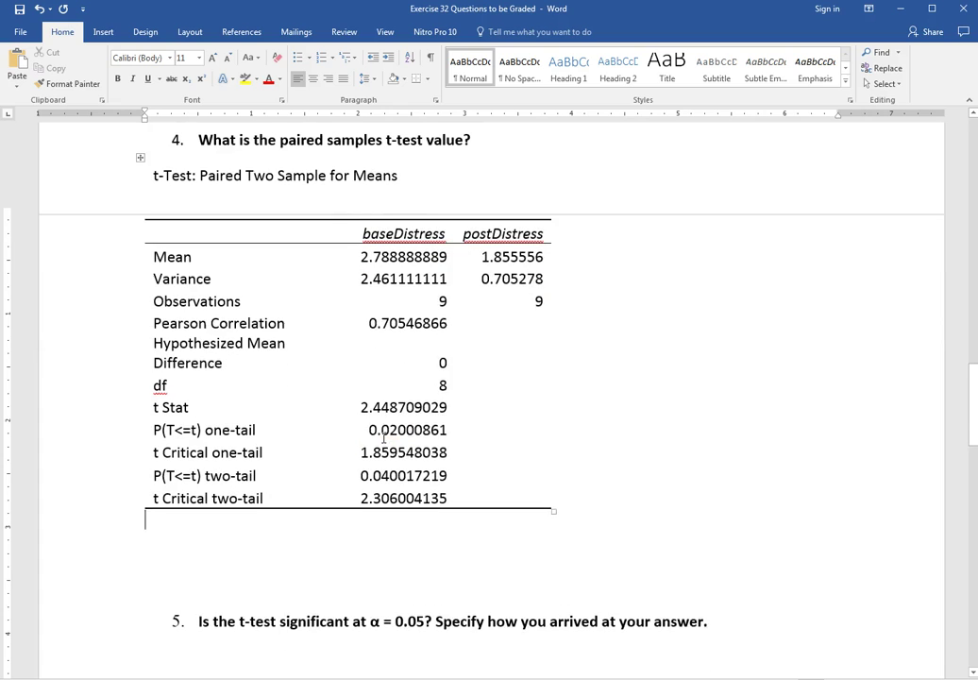
{"action": "left_click_drag", "start_coordinate": [444, 406], "coordinate": [255, 392]}
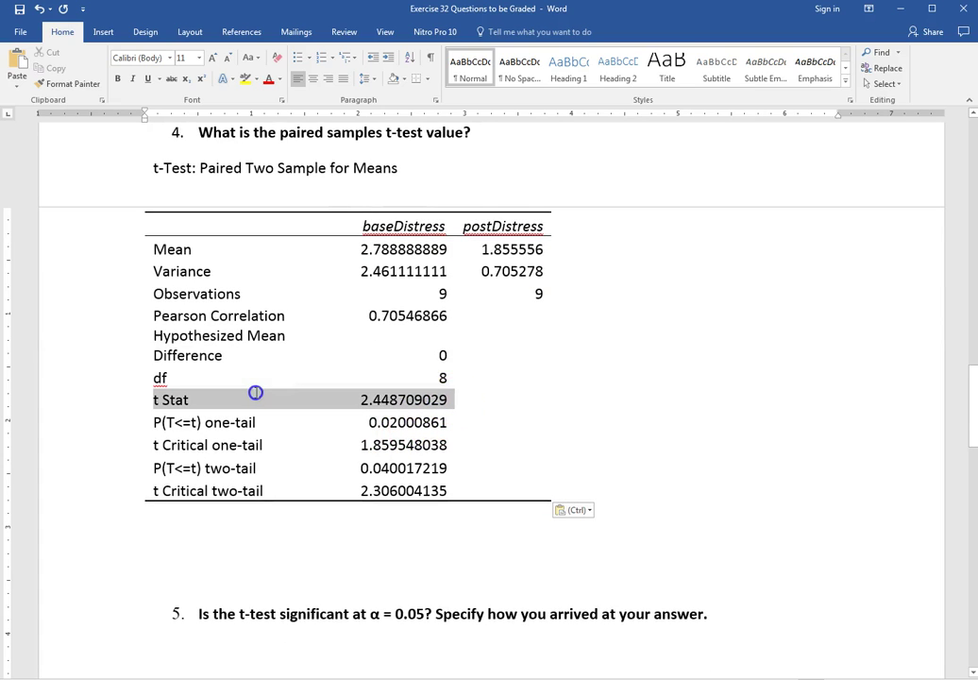
{"action": "left_click", "coordinate": [306, 544]}
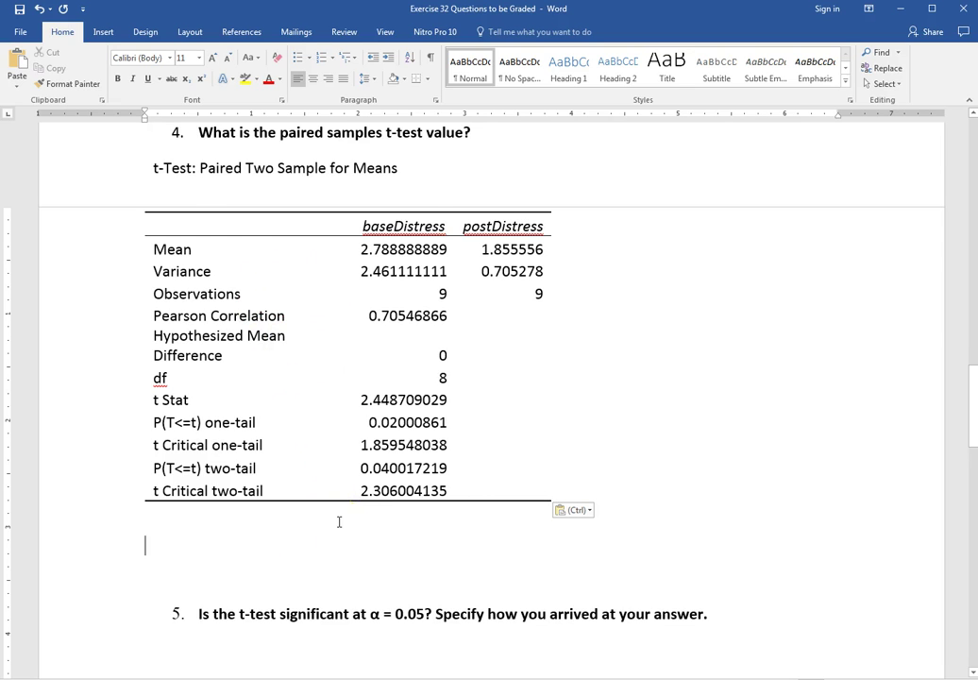
- Place the cursor below question 5 and read through questions 5 to 7
{"action": "scroll", "coordinate": [339, 522], "scroll_direction": "down", "scroll_amount": 2}
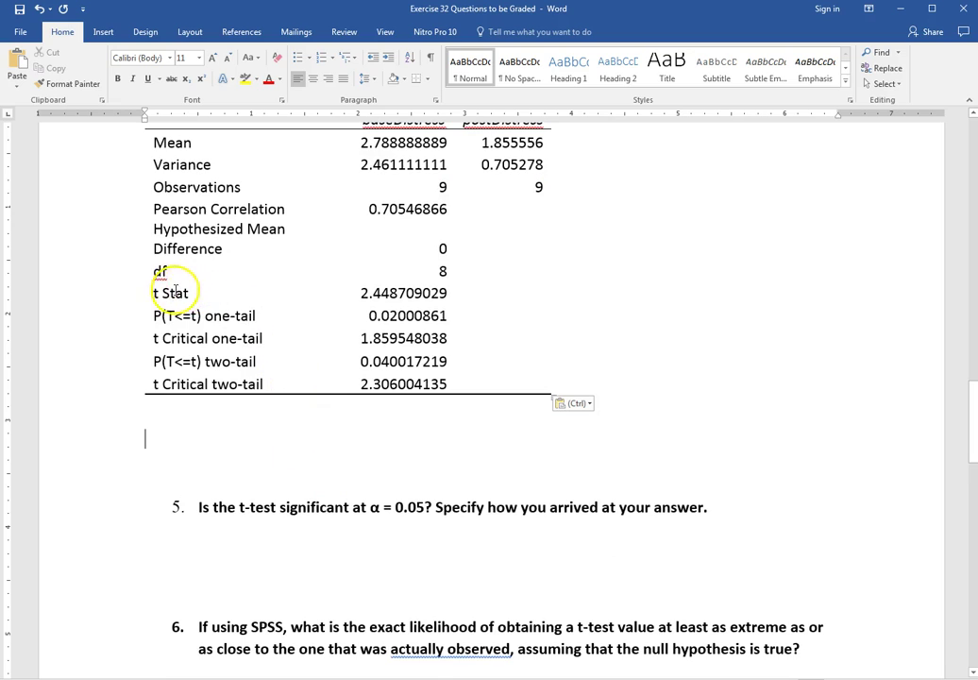
{"action": "left_click", "coordinate": [440, 548]}
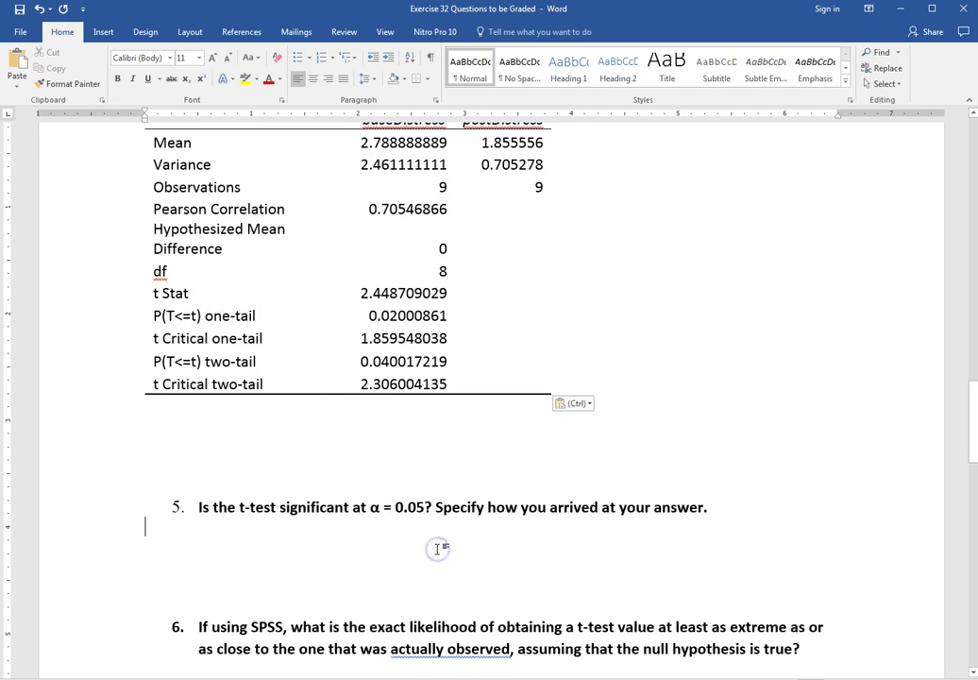
{"action": "scroll", "coordinate": [440, 549], "scroll_direction": "down", "scroll_amount": 3}
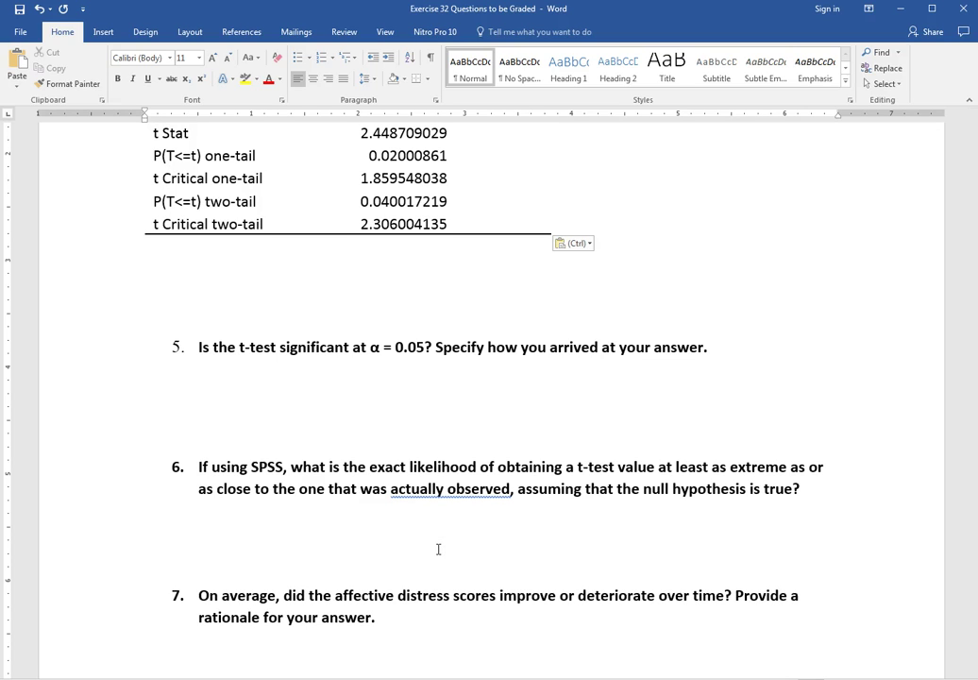
{"action": "scroll", "coordinate": [478, 433], "scroll_direction": "up", "scroll_amount": 2}
{"action": "key", "text": "ctrl+v"}
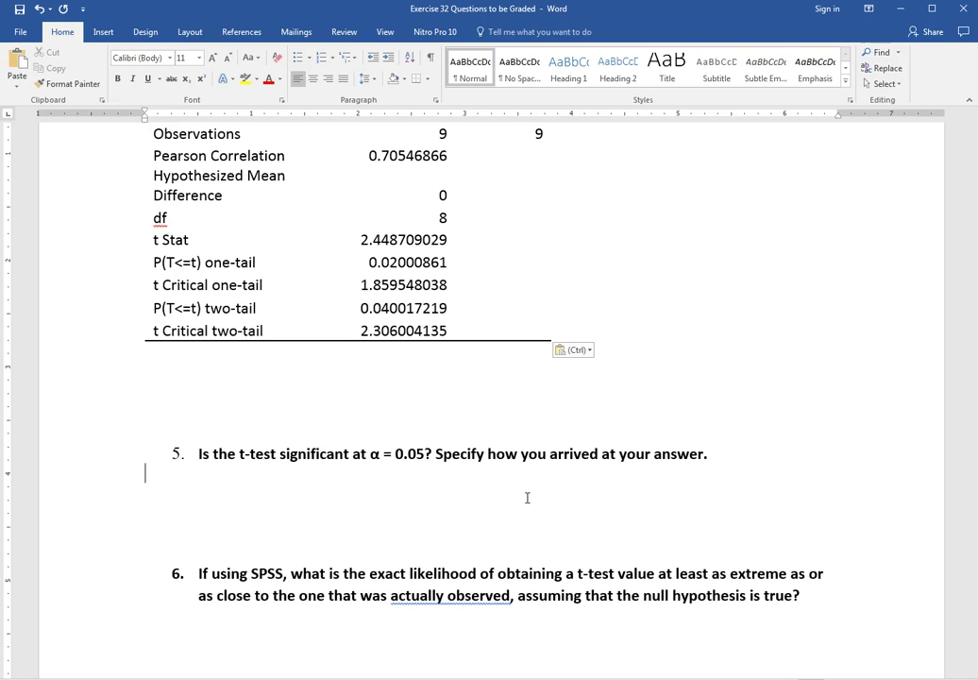
- Highlight the one-tail and two-tail P and t Critical rows, comparing t Stat with t Critical one-tail for question 5
{"action": "left_click_drag", "start_coordinate": [149, 262], "coordinate": [430, 322]}
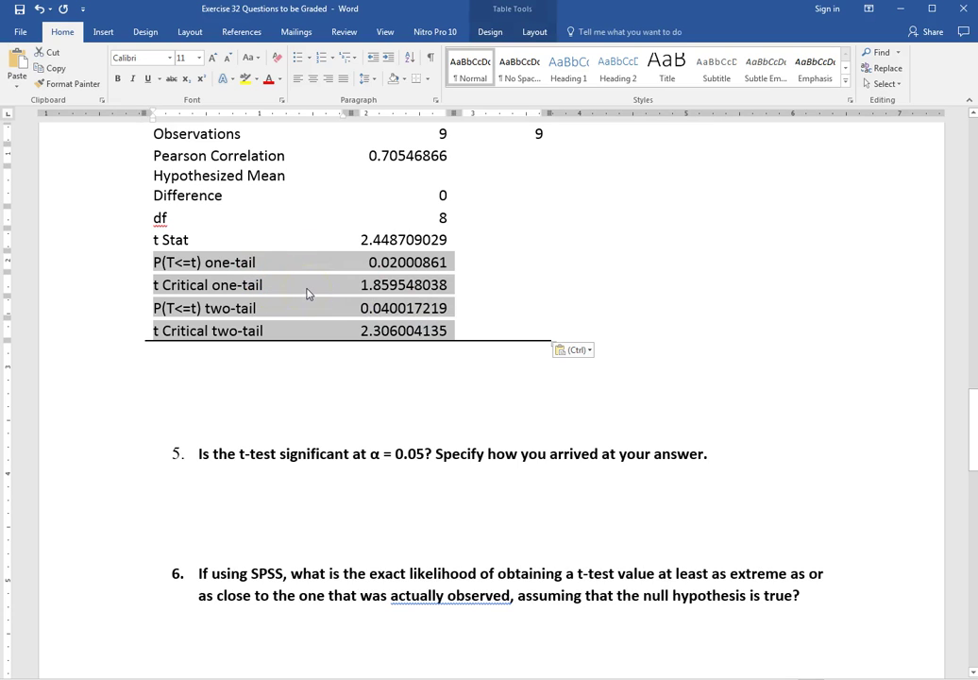
{"action": "left_click", "coordinate": [156, 284]}
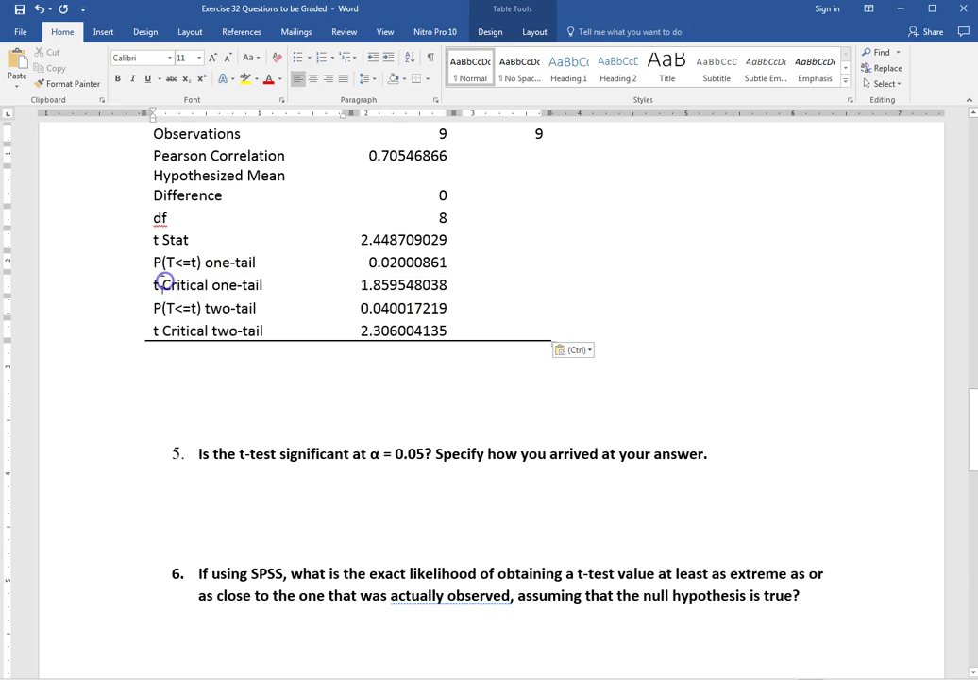
{"action": "left_click", "coordinate": [142, 239]}
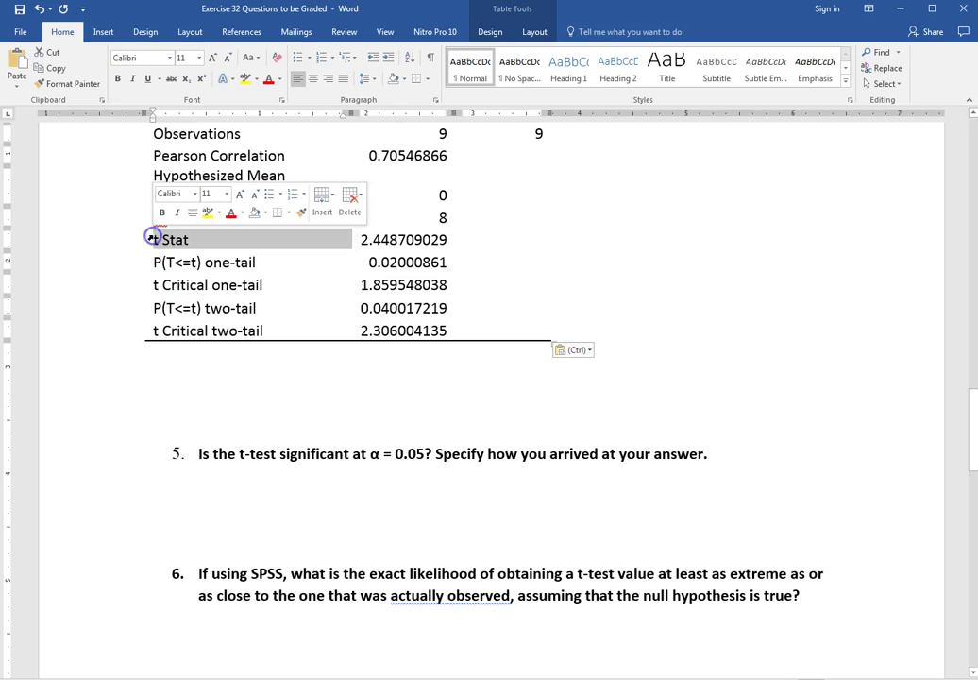
{"action": "left_click", "coordinate": [150, 285]}
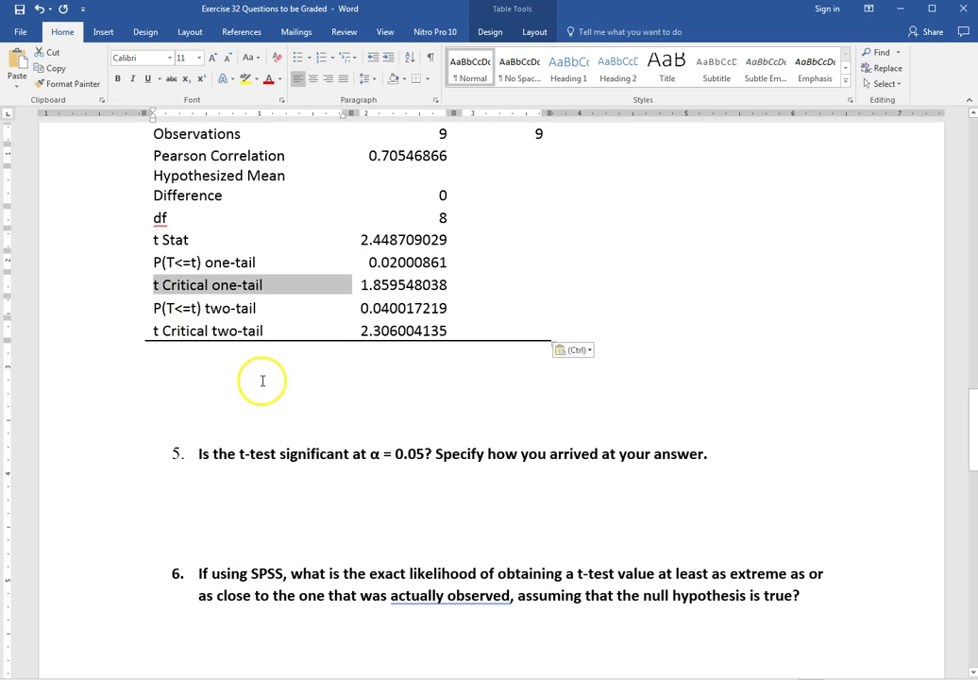
- Read through questions 6 to 10, checking what question 7 asks about the change in affective distress scores
{"action": "left_click", "coordinate": [299, 461]}
{"action": "scroll", "coordinate": [300, 463], "scroll_direction": "down", "scroll_amount": 5}
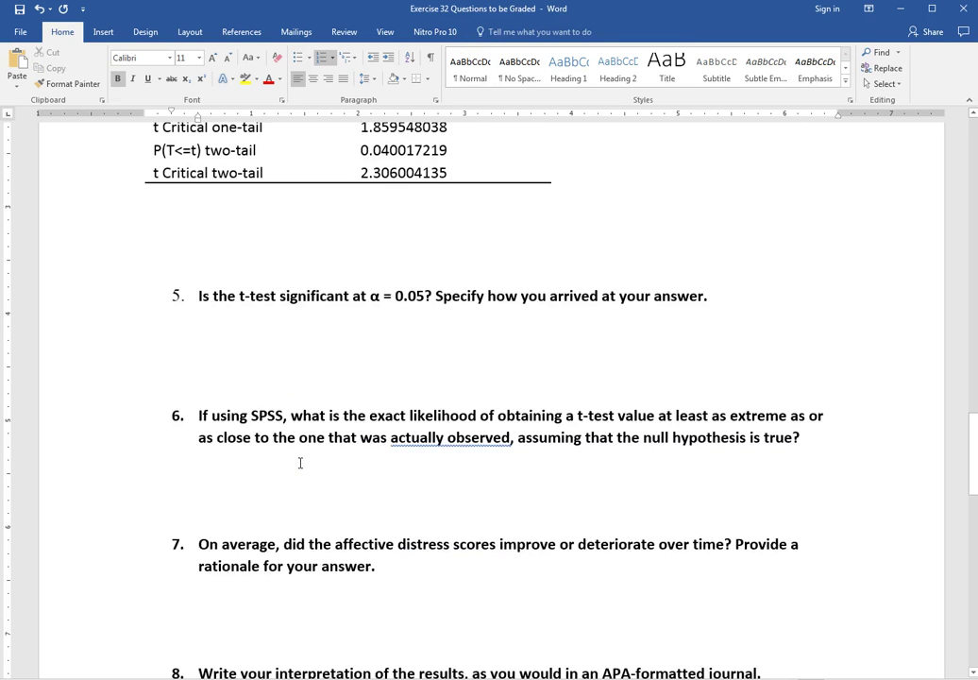
{"action": "scroll", "coordinate": [301, 463], "scroll_direction": "down", "scroll_amount": 2}
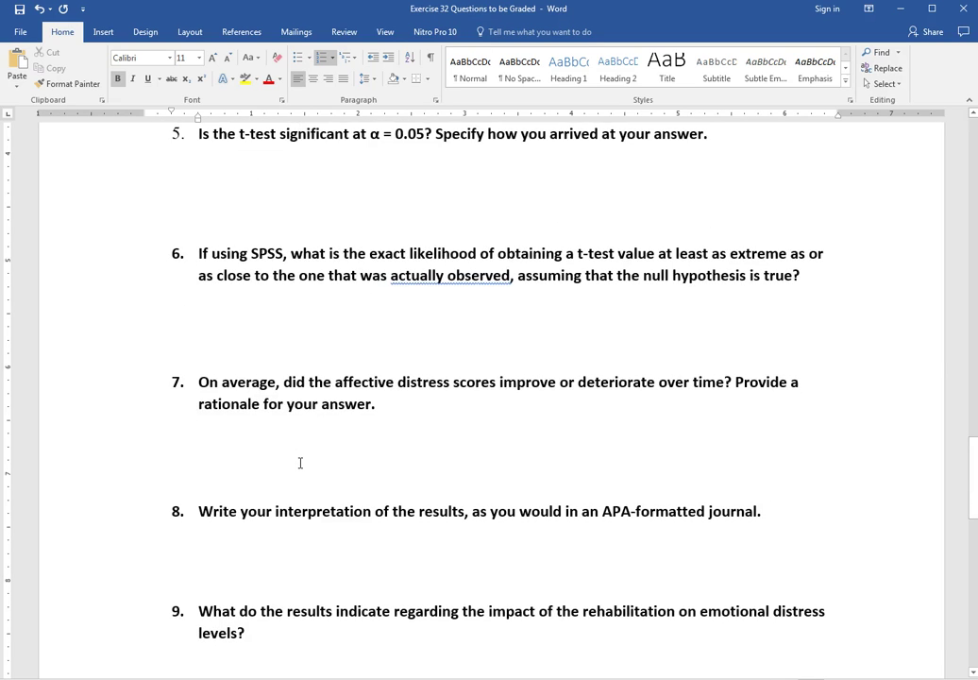
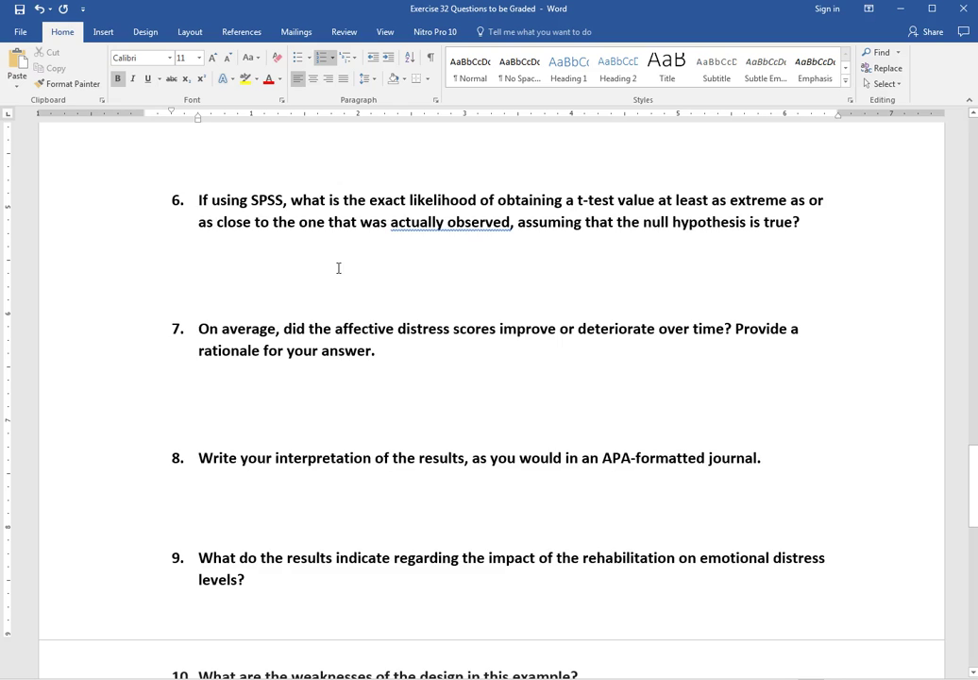
{"action": "scroll", "coordinate": [338, 269], "scroll_direction": "up", "scroll_amount": 5}
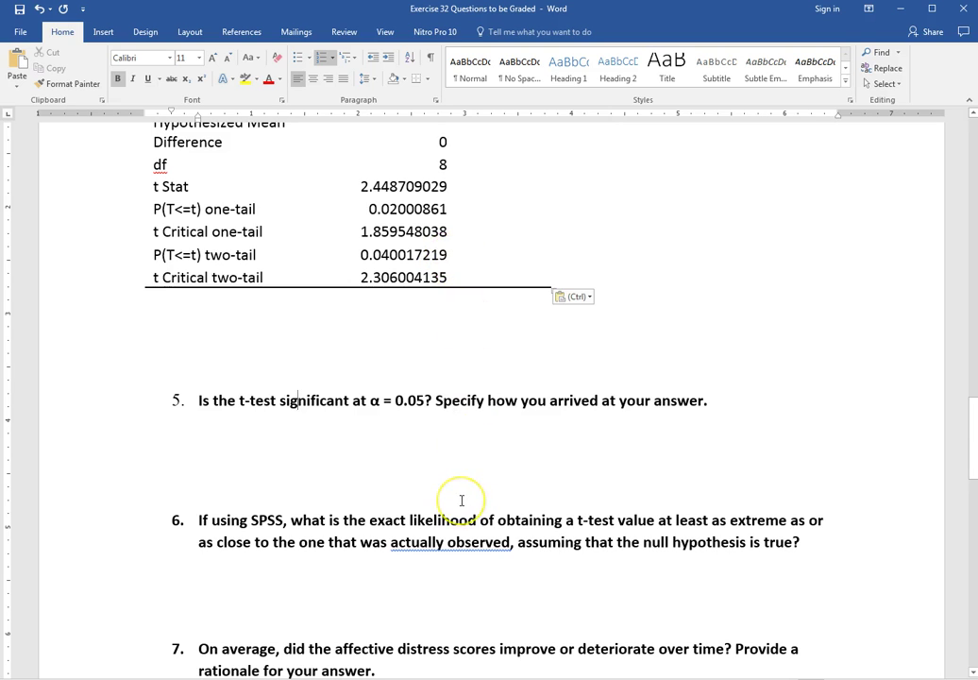
{"action": "scroll", "coordinate": [461, 501], "scroll_direction": "down", "scroll_amount": 4}
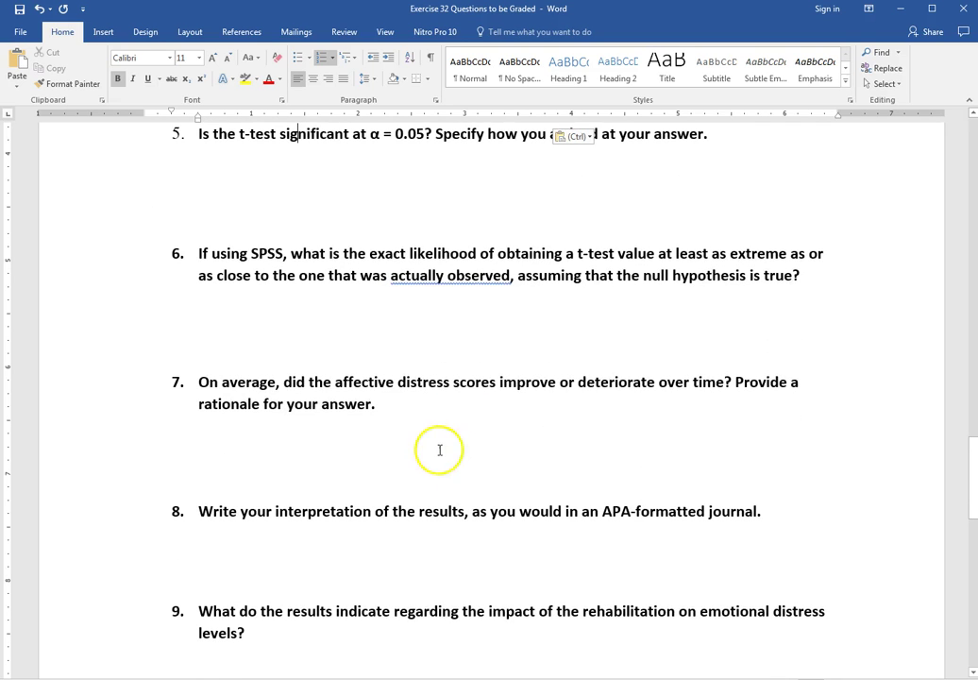
{"action": "scroll", "coordinate": [398, 354], "scroll_direction": "down", "scroll_amount": 1}
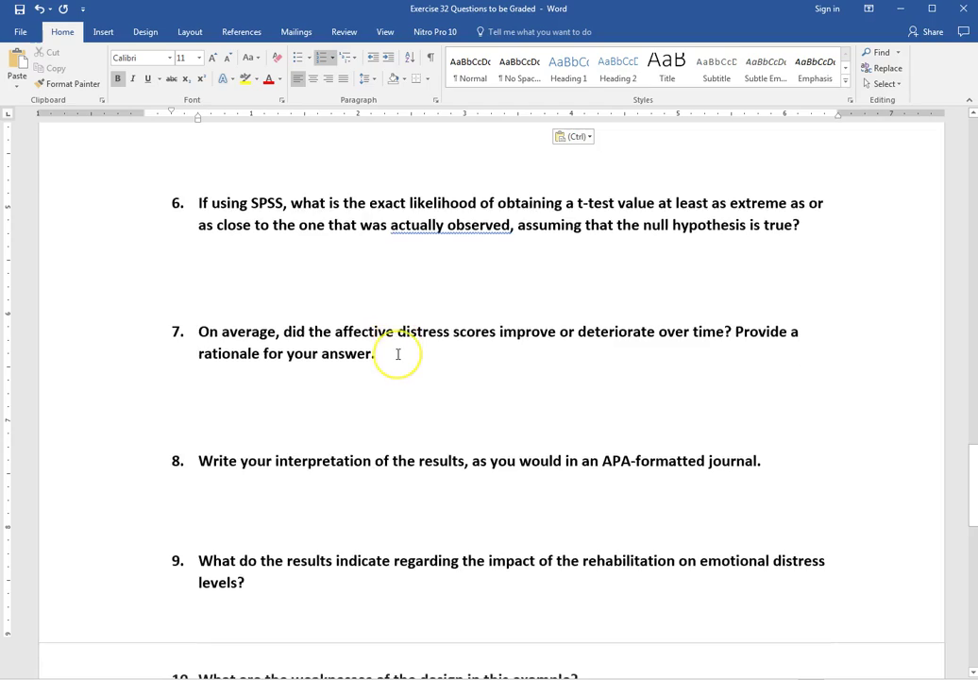
{"action": "scroll", "coordinate": [398, 354], "scroll_direction": "down", "scroll_amount": 1}
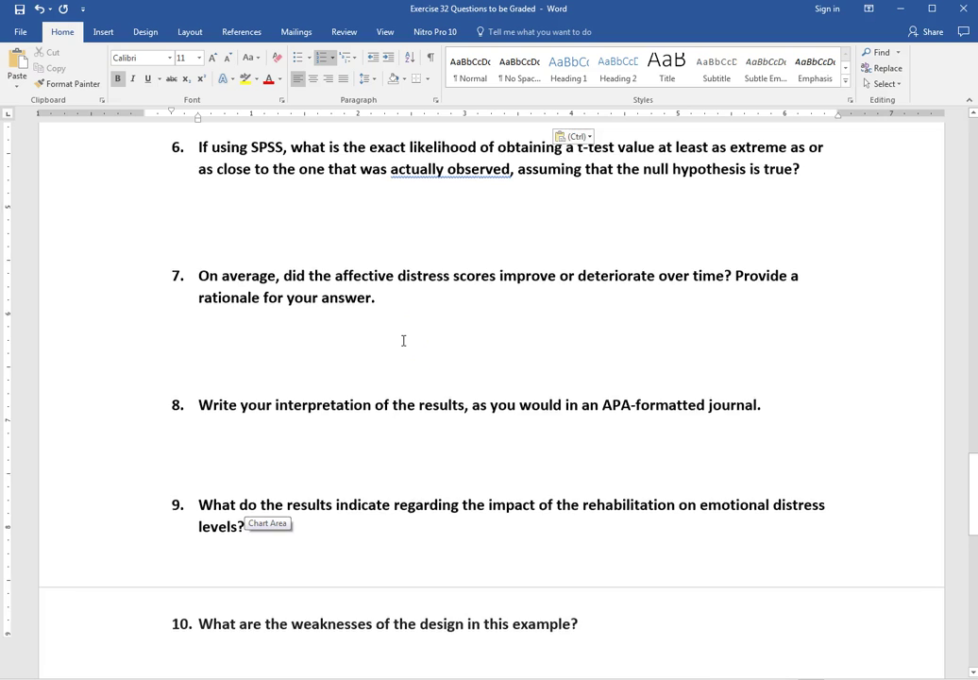
- Review the baseline and post-treatment means in the pasted tables and the Difference column in the Table 32 Excel workbook for question 7
{"action": "scroll", "coordinate": [403, 340], "scroll_direction": "up", "scroll_amount": 10}
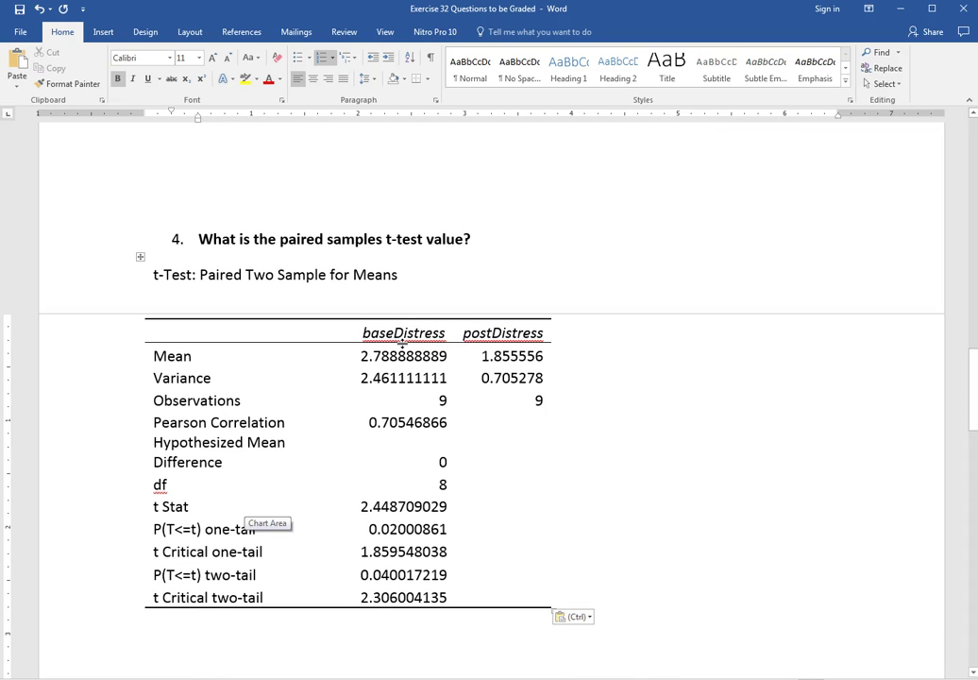
{"action": "scroll", "coordinate": [403, 344], "scroll_direction": "up", "scroll_amount": 8}
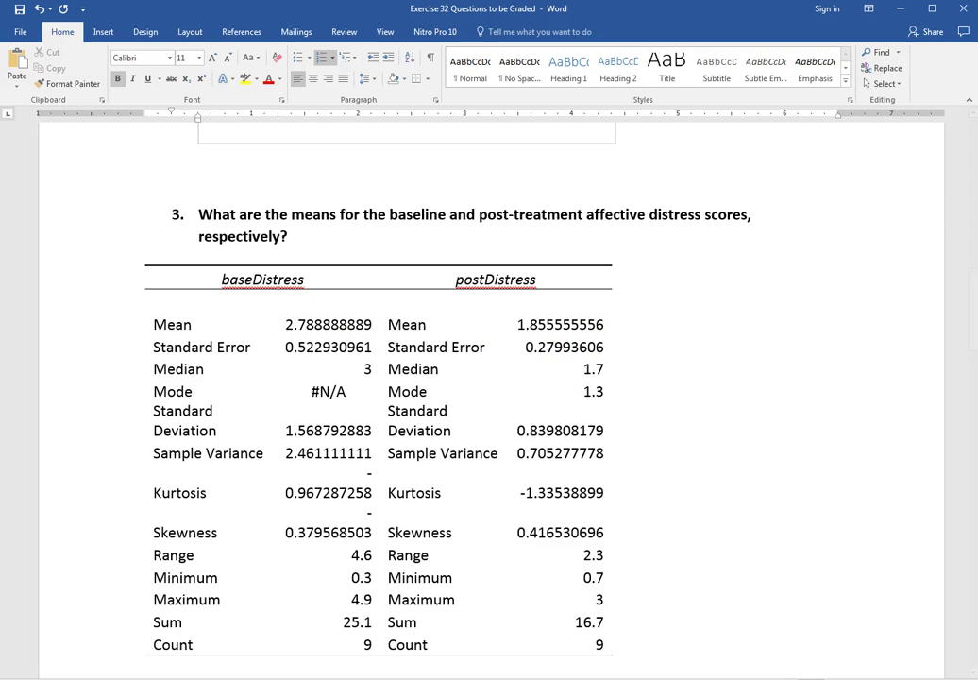
{"action": "key", "text": "alt+Tab"}
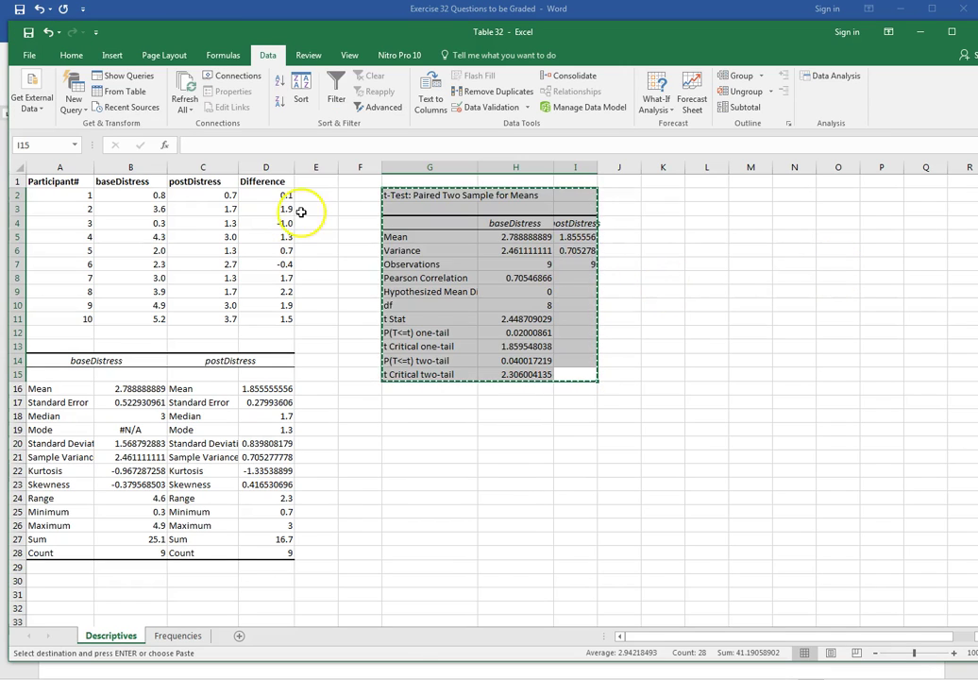
{"action": "left_click", "coordinate": [283, 196]}
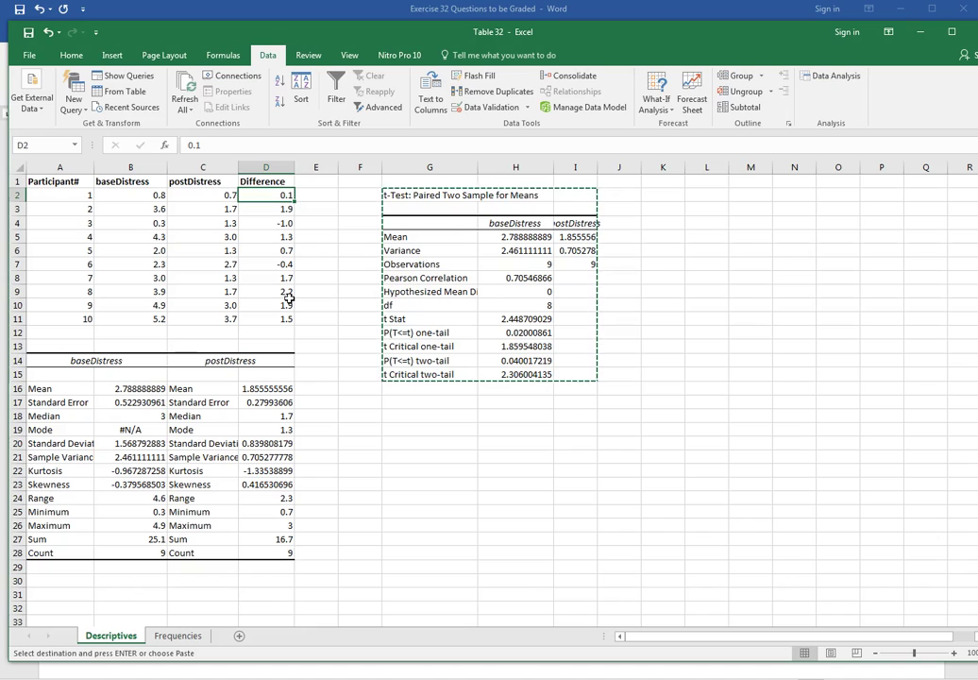
{"action": "left_click", "coordinate": [199, 671]}
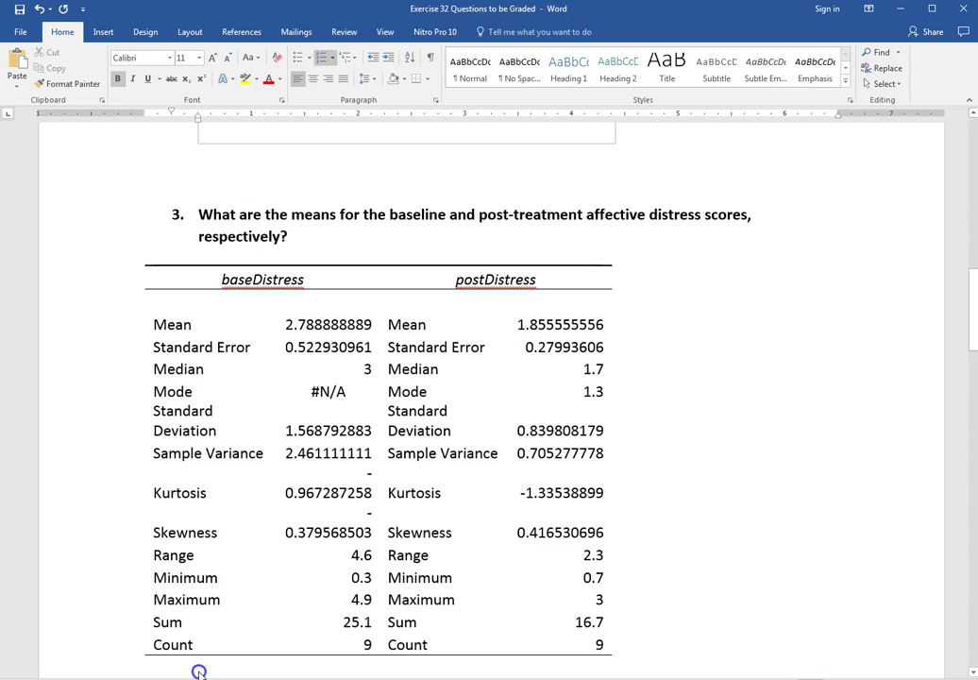
- Enter the APA results template "t(df)= 0000, p = 0000" under question 8, with "(df)" as subscript
{"action": "scroll", "coordinate": [217, 585], "scroll_direction": "down", "scroll_amount": 20}
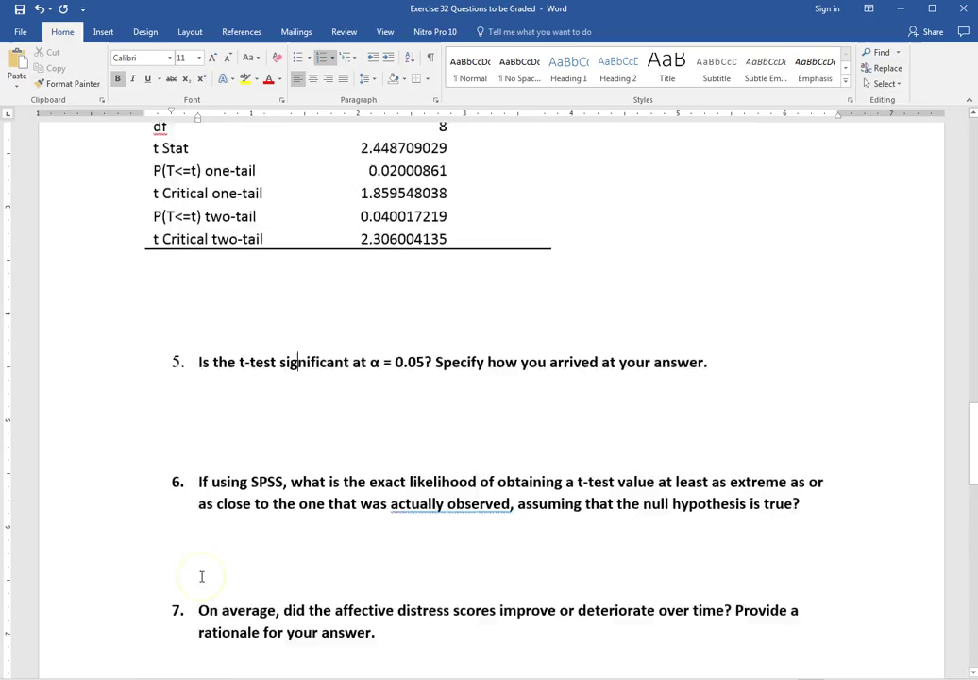
{"action": "scroll", "coordinate": [201, 576], "scroll_direction": "down", "scroll_amount": 10}
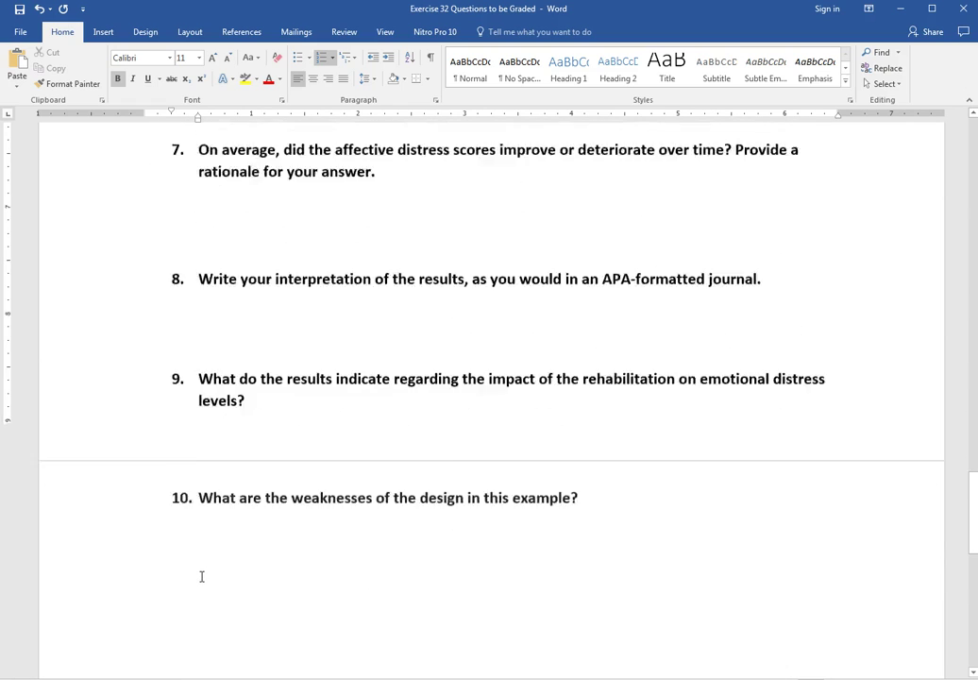
{"action": "scroll", "coordinate": [201, 576], "scroll_direction": "down", "scroll_amount": 2}
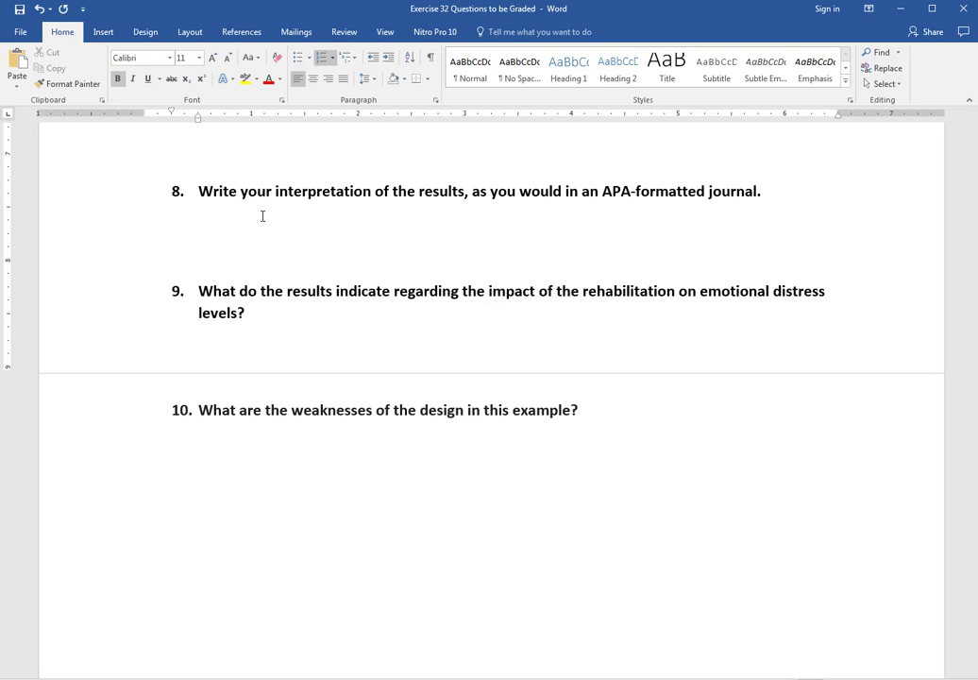
{"action": "left_click", "coordinate": [262, 215]}
{"action": "type", "text": "t"}
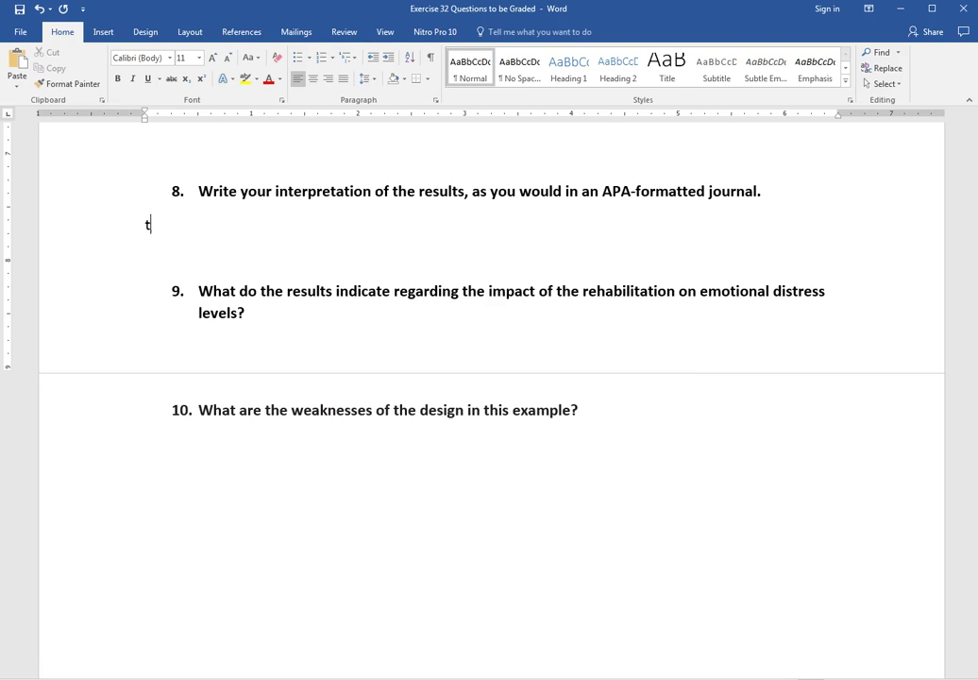
{"action": "key", "text": "BackSpace"}
{"action": "key", "text": "BackSpace"}
{"action": "type", "text": "t"}
{"action": "left_click", "coordinate": [186, 79]}
{"action": "type", "text": "(df)"}
{"action": "left_click", "coordinate": [187, 79]}
{"action": "type", "text": "= 0000, p"}
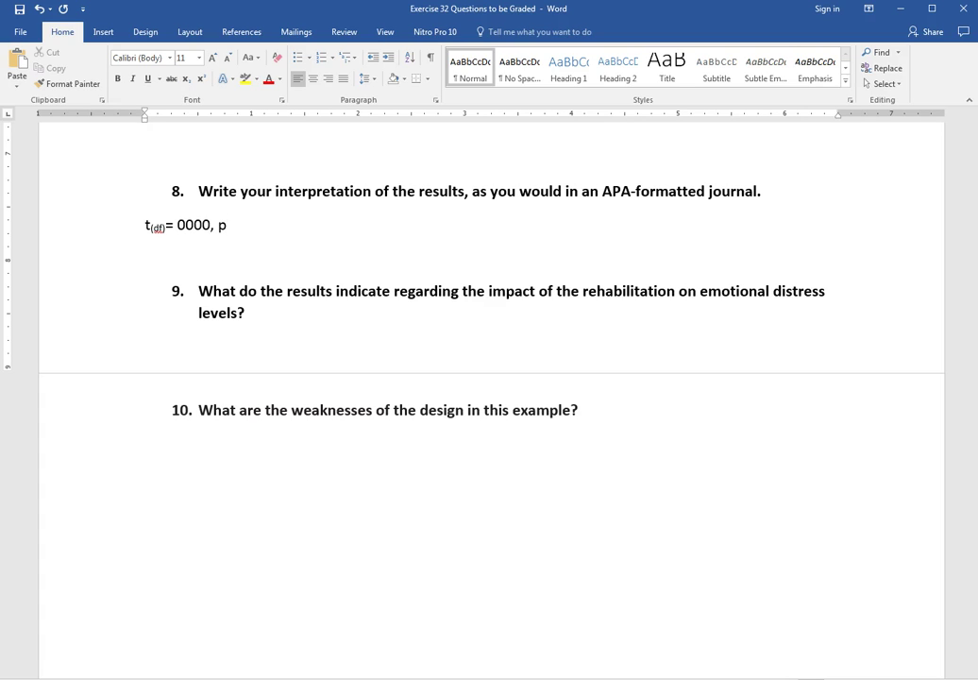
{"action": "type", "text": " = 0000"}
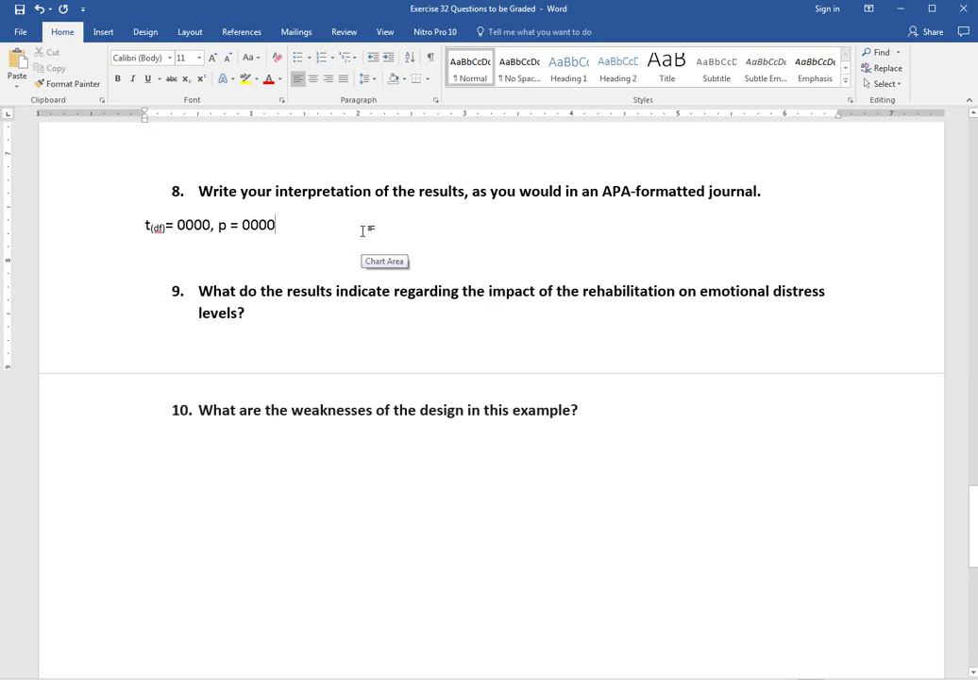
- Review the paired t-test table for question 9 on rehabilitation impact, and read question 10 on design weaknesses
{"action": "left_click", "coordinate": [356, 312]}
{"action": "scroll", "coordinate": [354, 313], "scroll_direction": "down", "scroll_amount": 1}
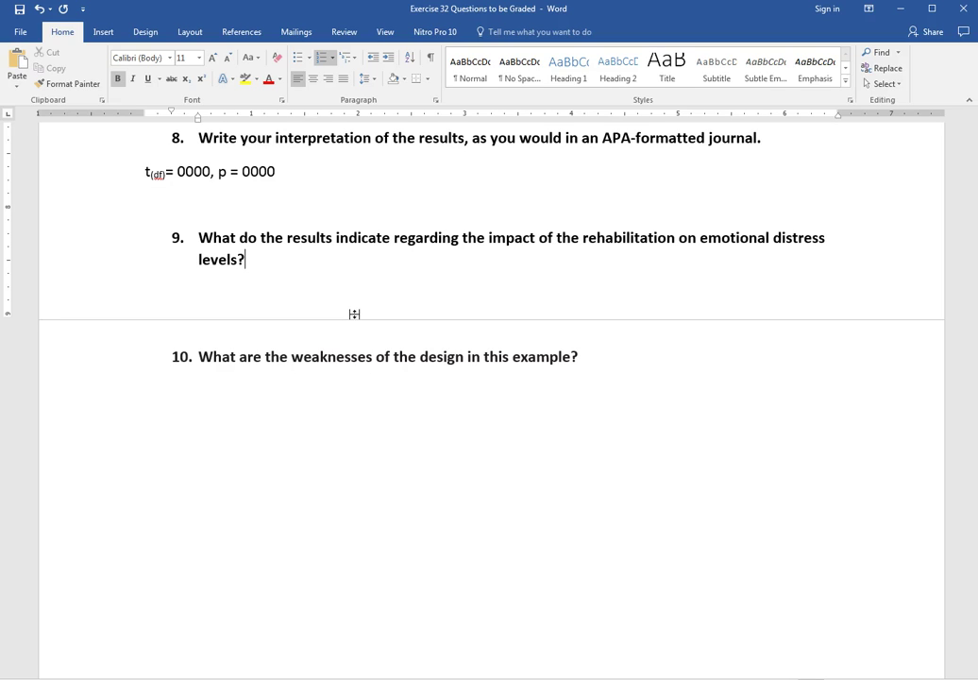
{"action": "scroll", "coordinate": [355, 313], "scroll_direction": "up", "scroll_amount": 4}
{"action": "scroll", "coordinate": [356, 314], "scroll_direction": "up", "scroll_amount": 12}
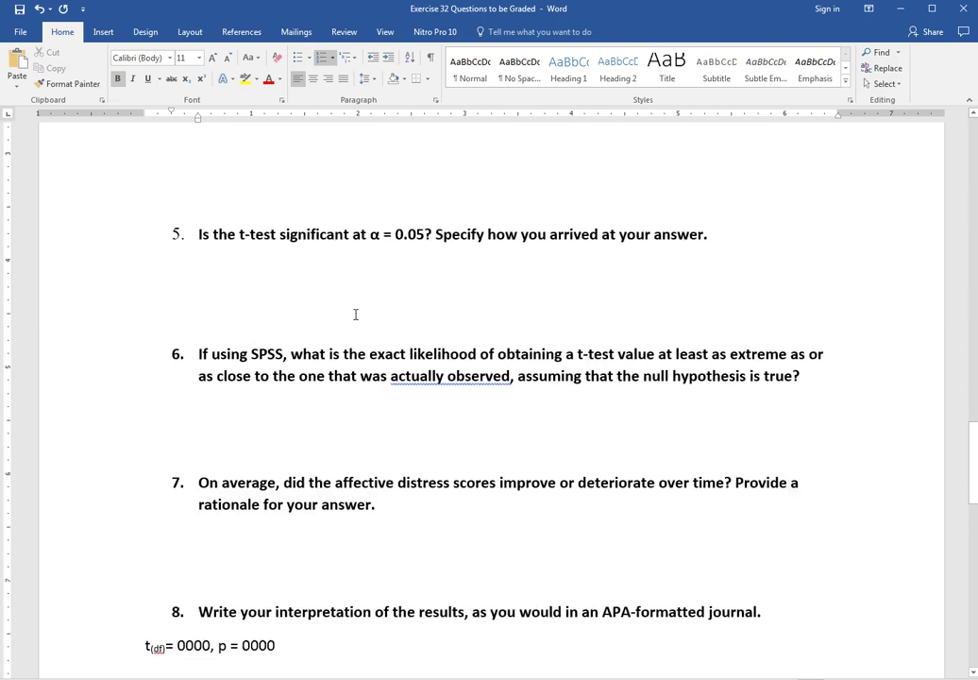
{"action": "left_click", "coordinate": [348, 336]}
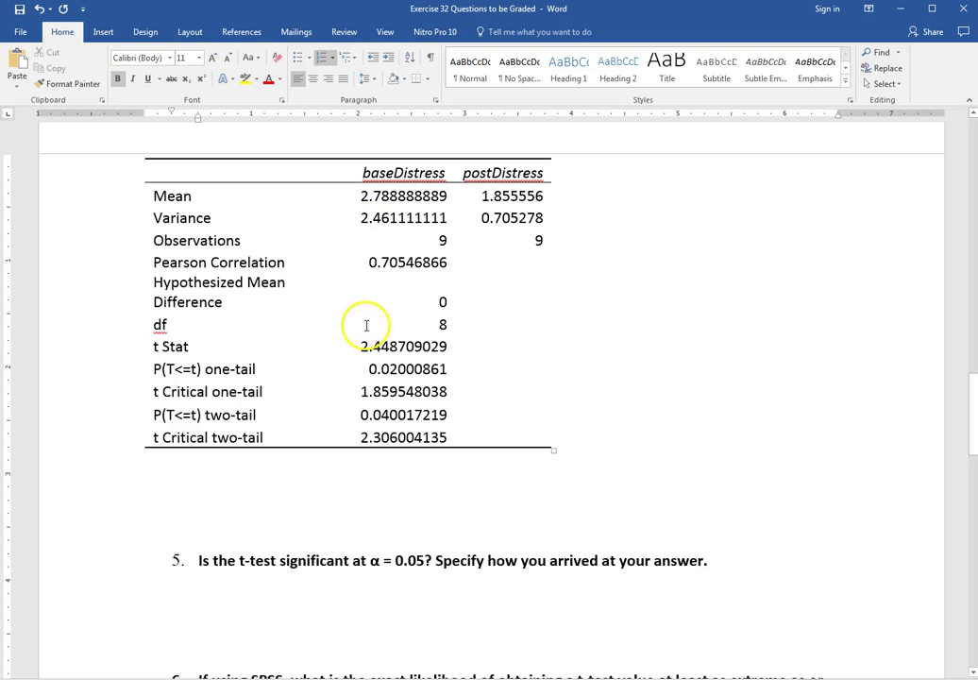
{"action": "scroll", "coordinate": [367, 369], "scroll_direction": "down", "scroll_amount": 12}
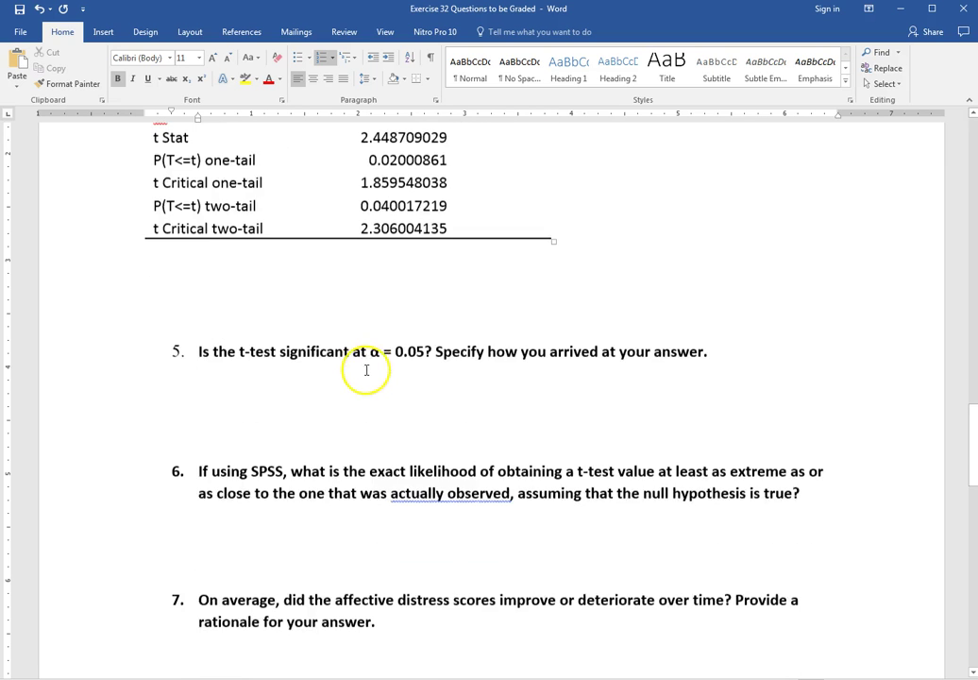
{"action": "scroll", "coordinate": [366, 369], "scroll_direction": "down", "scroll_amount": 4}
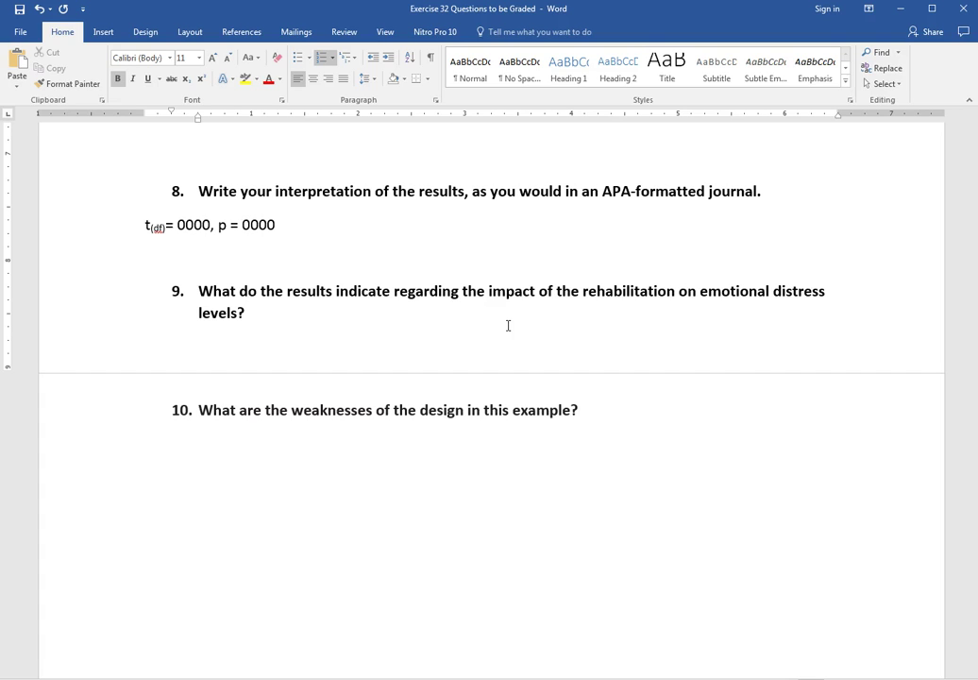
{"action": "left_click", "coordinate": [608, 413]}
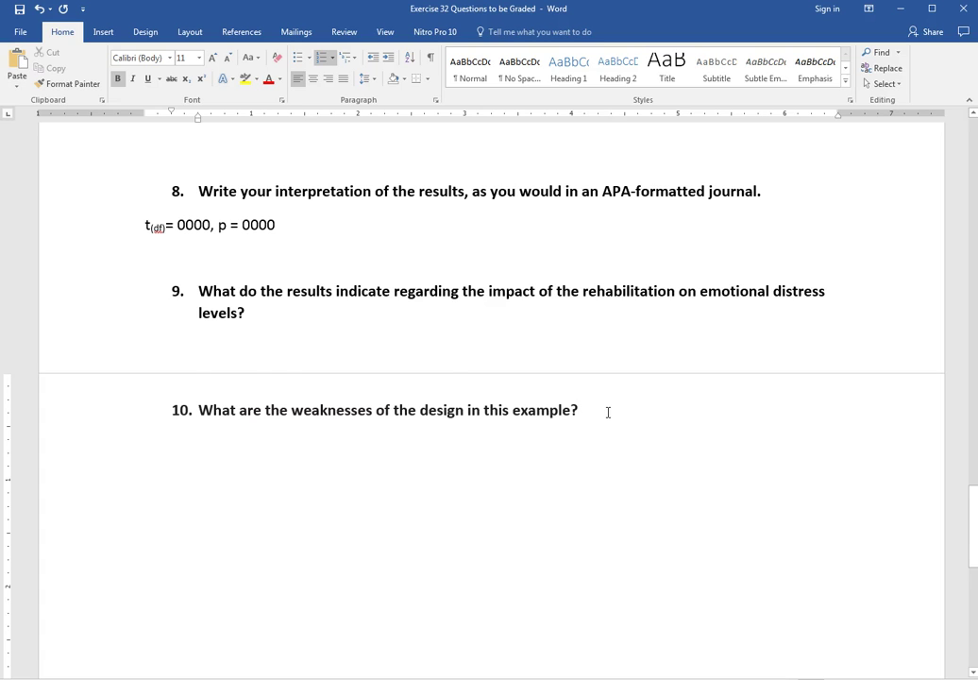
{"action": "scroll", "coordinate": [608, 412], "scroll_direction": "down", "scroll_amount": 2}
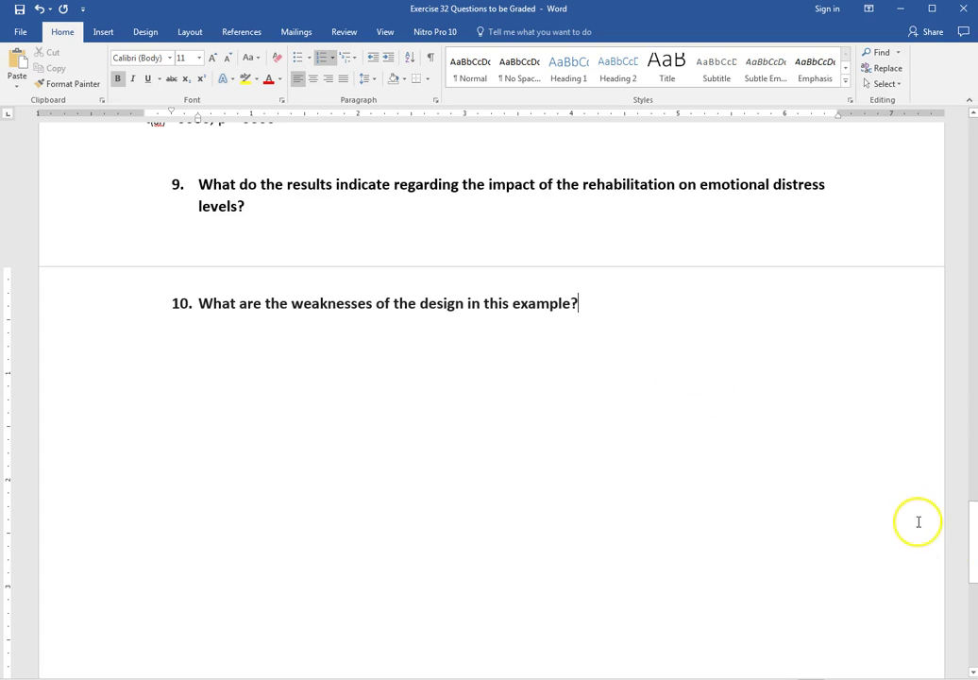
- Open Save As for the document and try appending an underscore and the student's last name to the file name
{"action": "left_click_drag", "start_coordinate": [973, 551], "coordinate": [954, 128]}
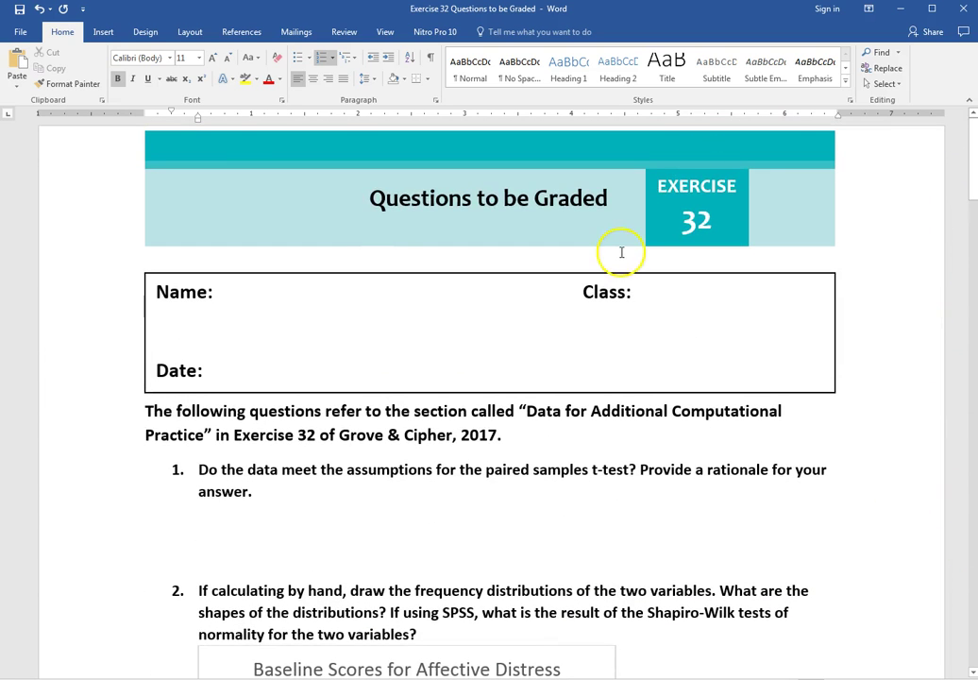
{"action": "left_click", "coordinate": [21, 31]}
{"action": "left_click", "coordinate": [52, 166]}
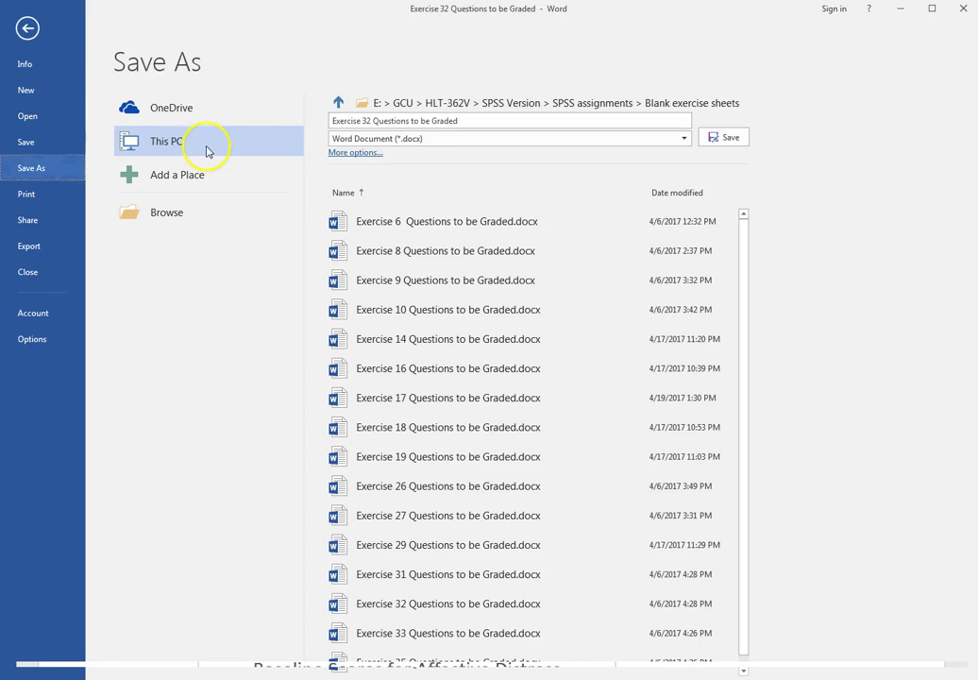
{"action": "left_click", "coordinate": [476, 123]}
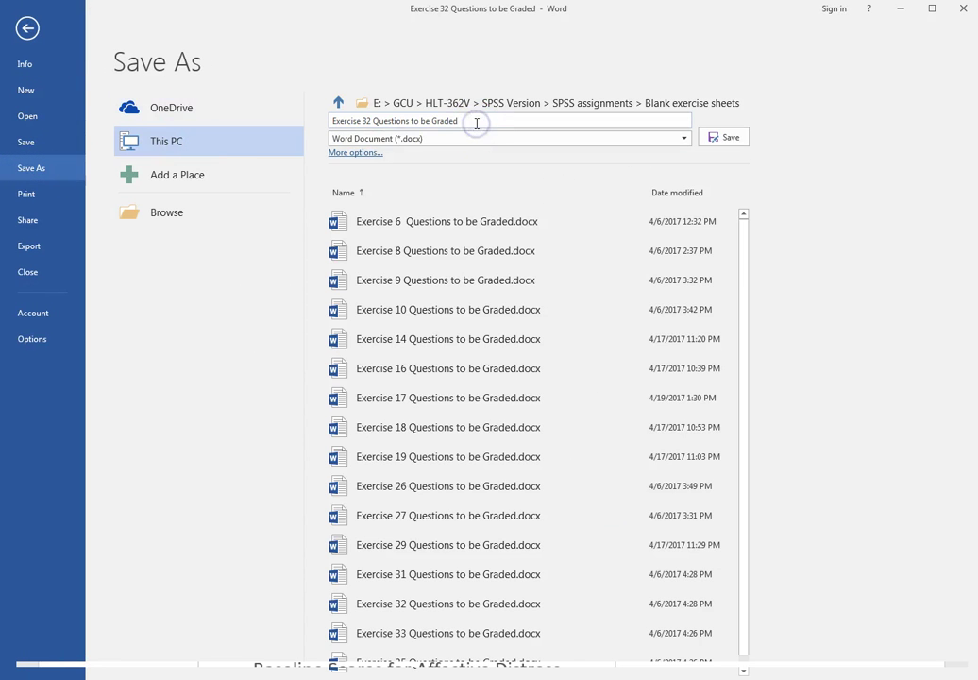
{"action": "type", "text": "_Truman"}
{"action": "key", "text": "BackSpace"}
{"action": "key", "text": "BackSpace"}
{"action": "key", "text": "BackSpace"}
{"action": "key", "text": "BackSpace"}
{"action": "key", "text": "BackSpace"}
{"action": "key", "text": "BackSpace"}
{"action": "key", "text": "BackSpace"}
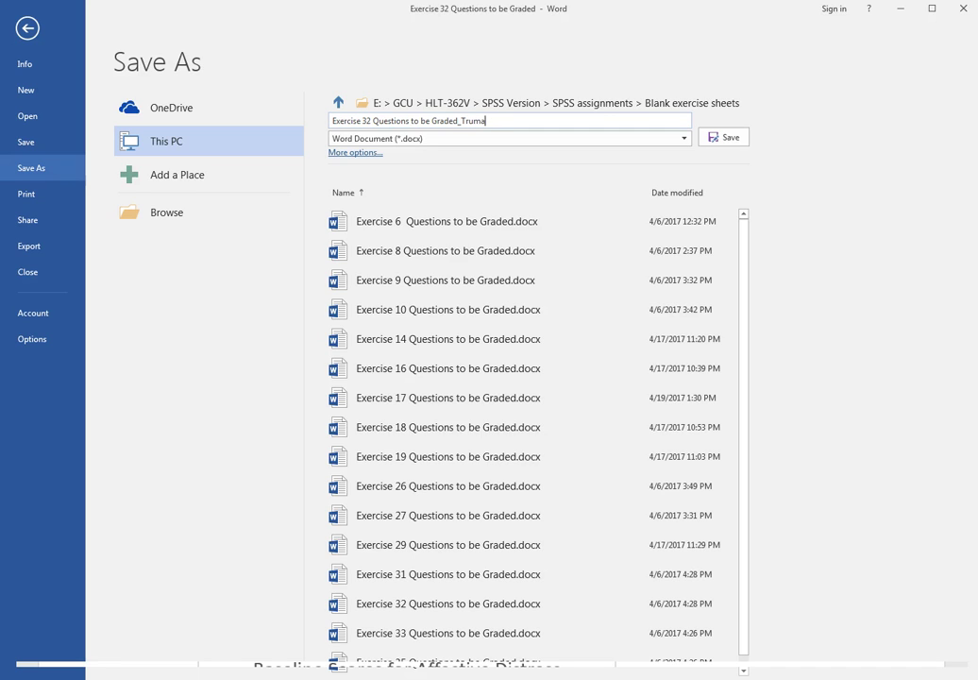